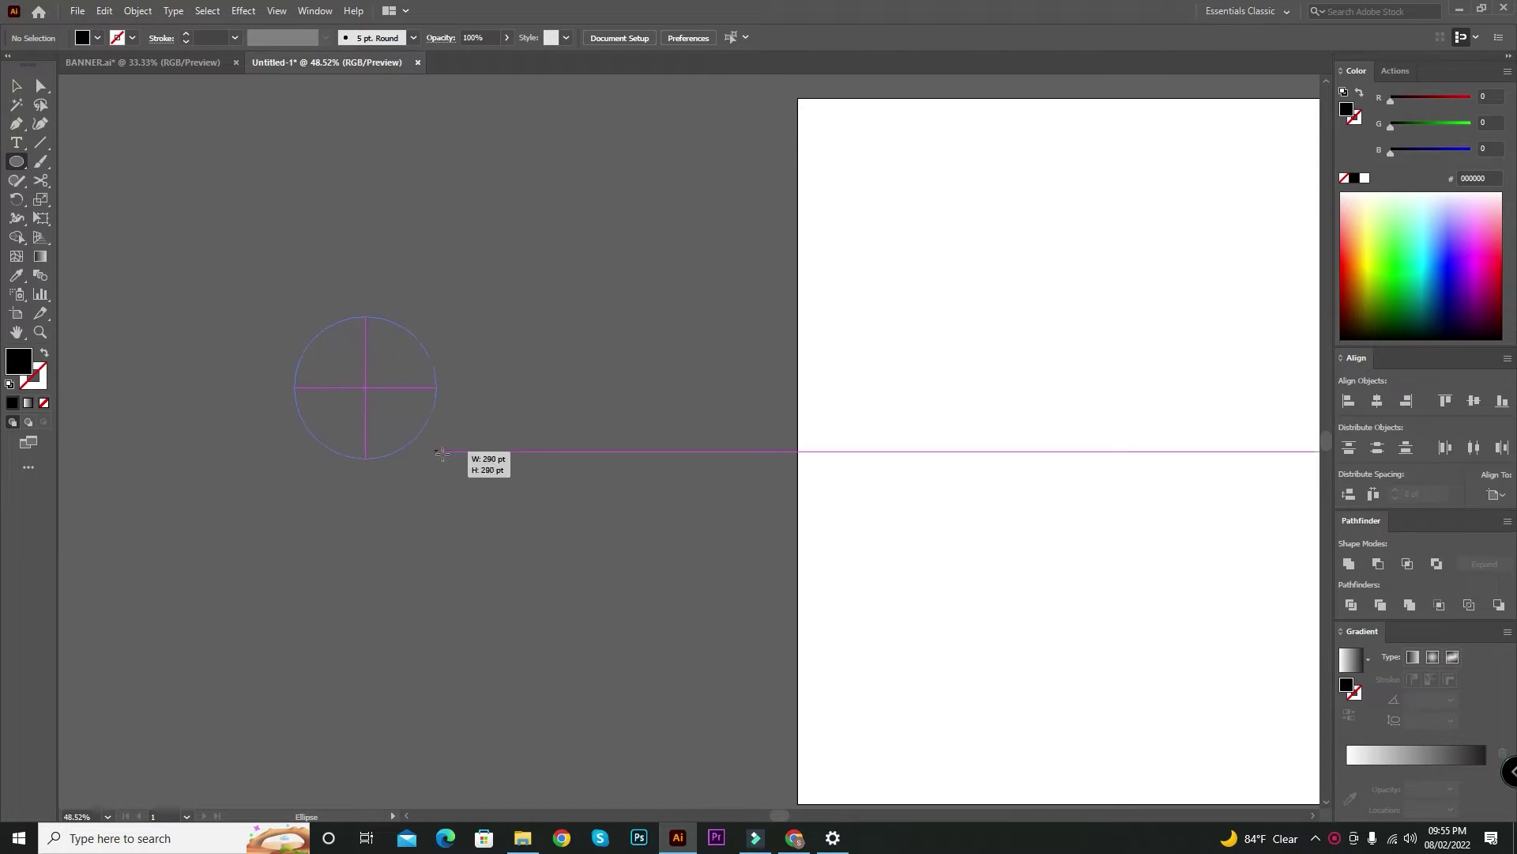
# Step: Fill the 282 pt circle with light grey CECECE
pyautogui.hotkey('ctrl', '=')
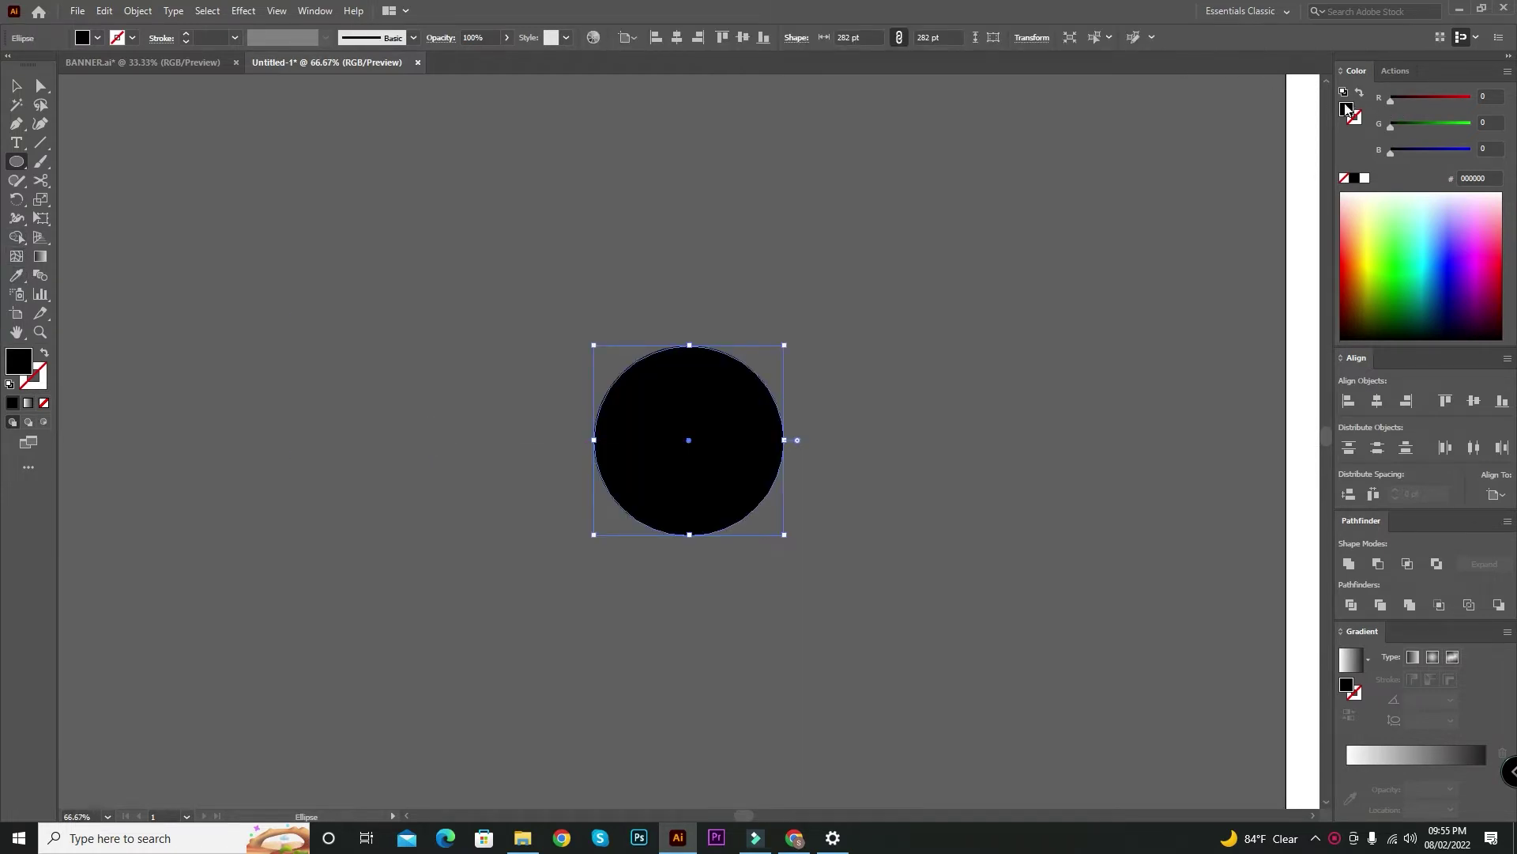
pyautogui.click(1361, 196)
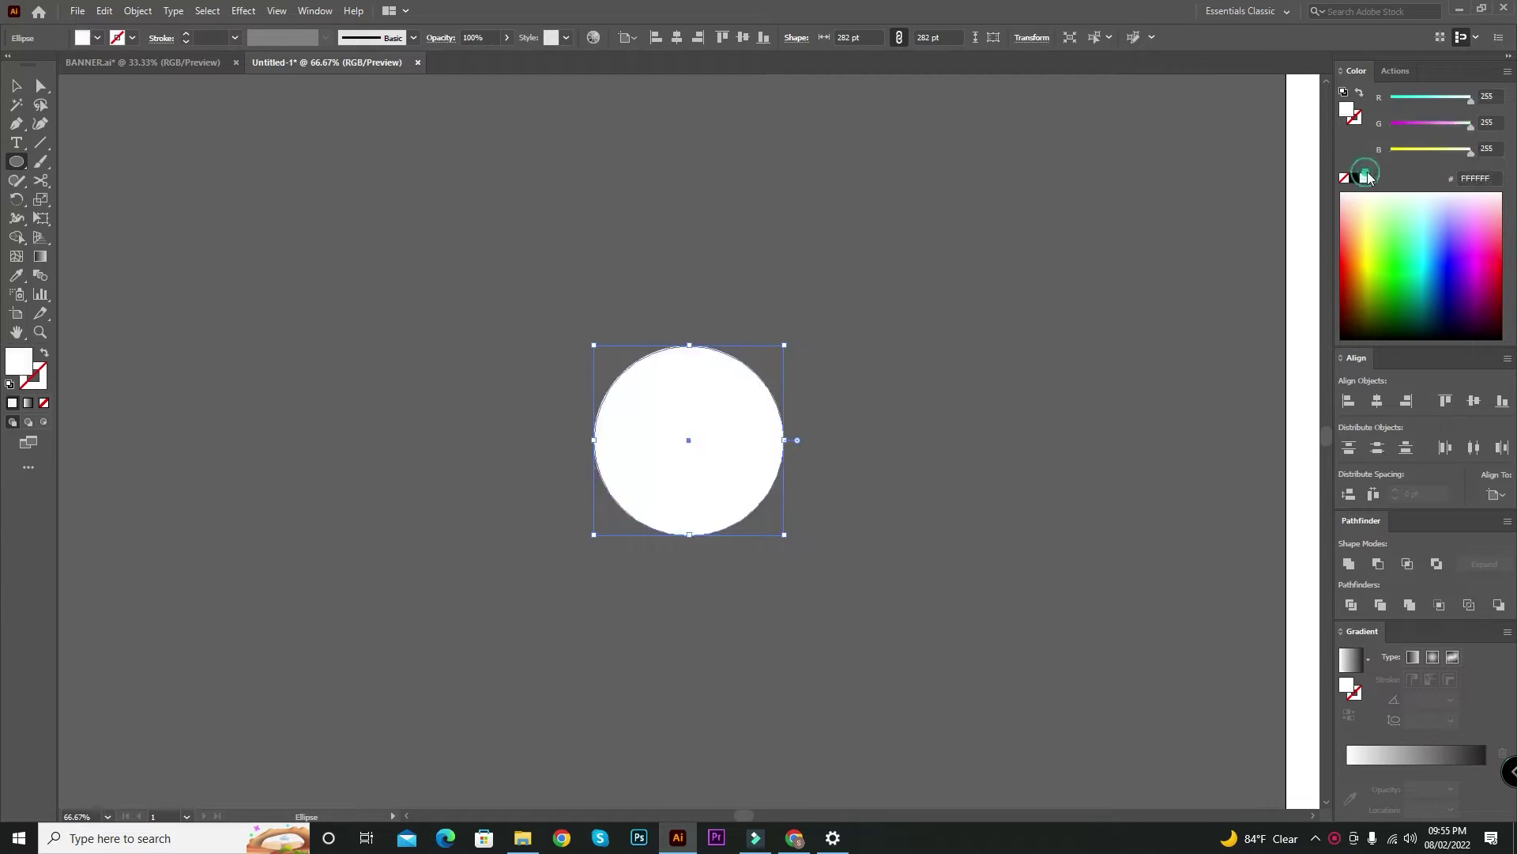
pyautogui.doubleClick(1347, 109)
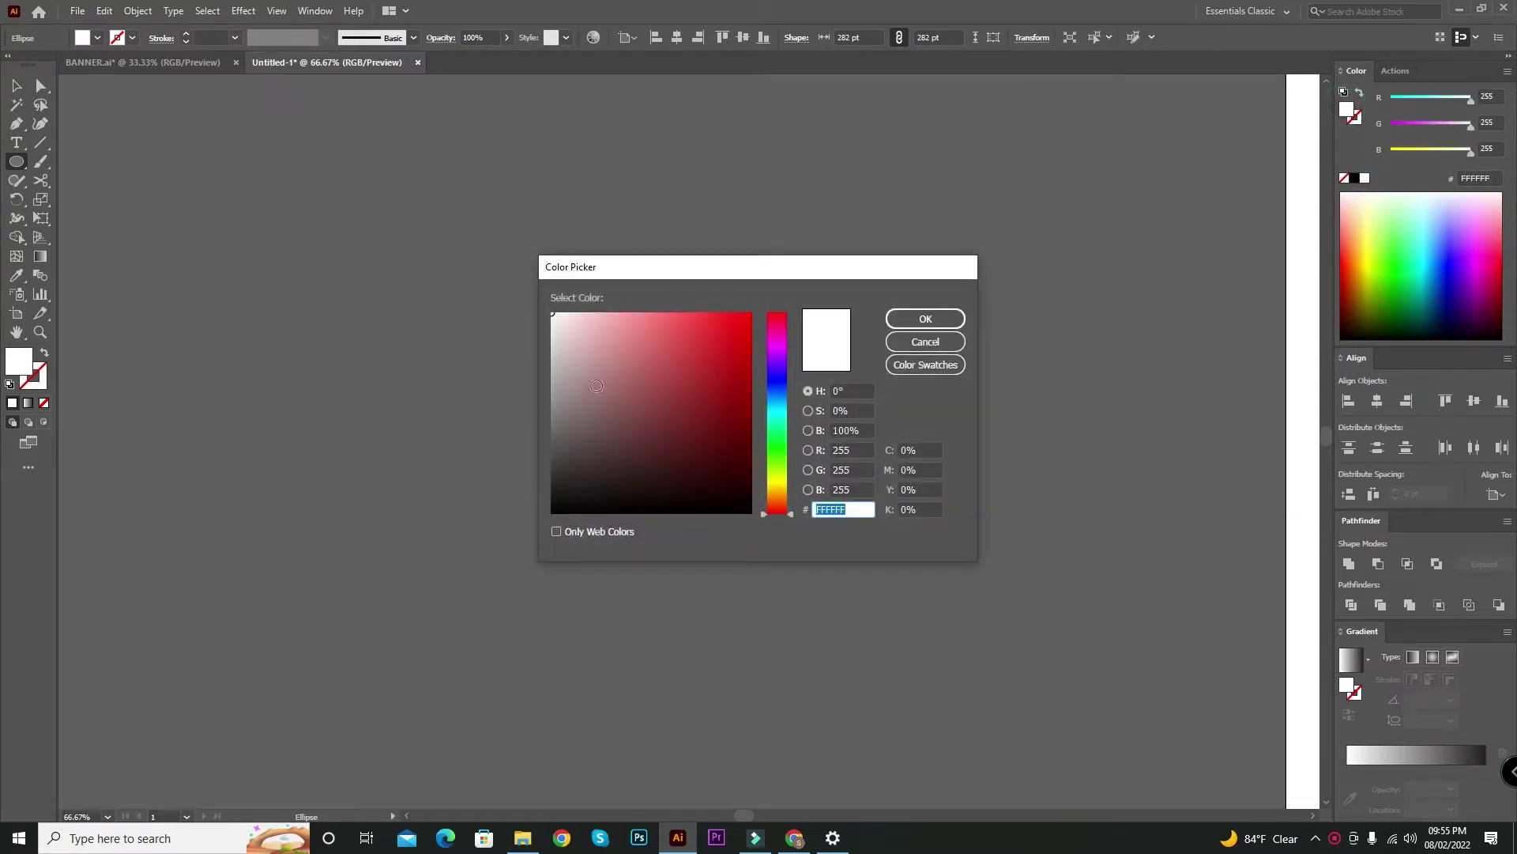
pyautogui.moveTo(566, 382); pyautogui.dragTo(543, 358)
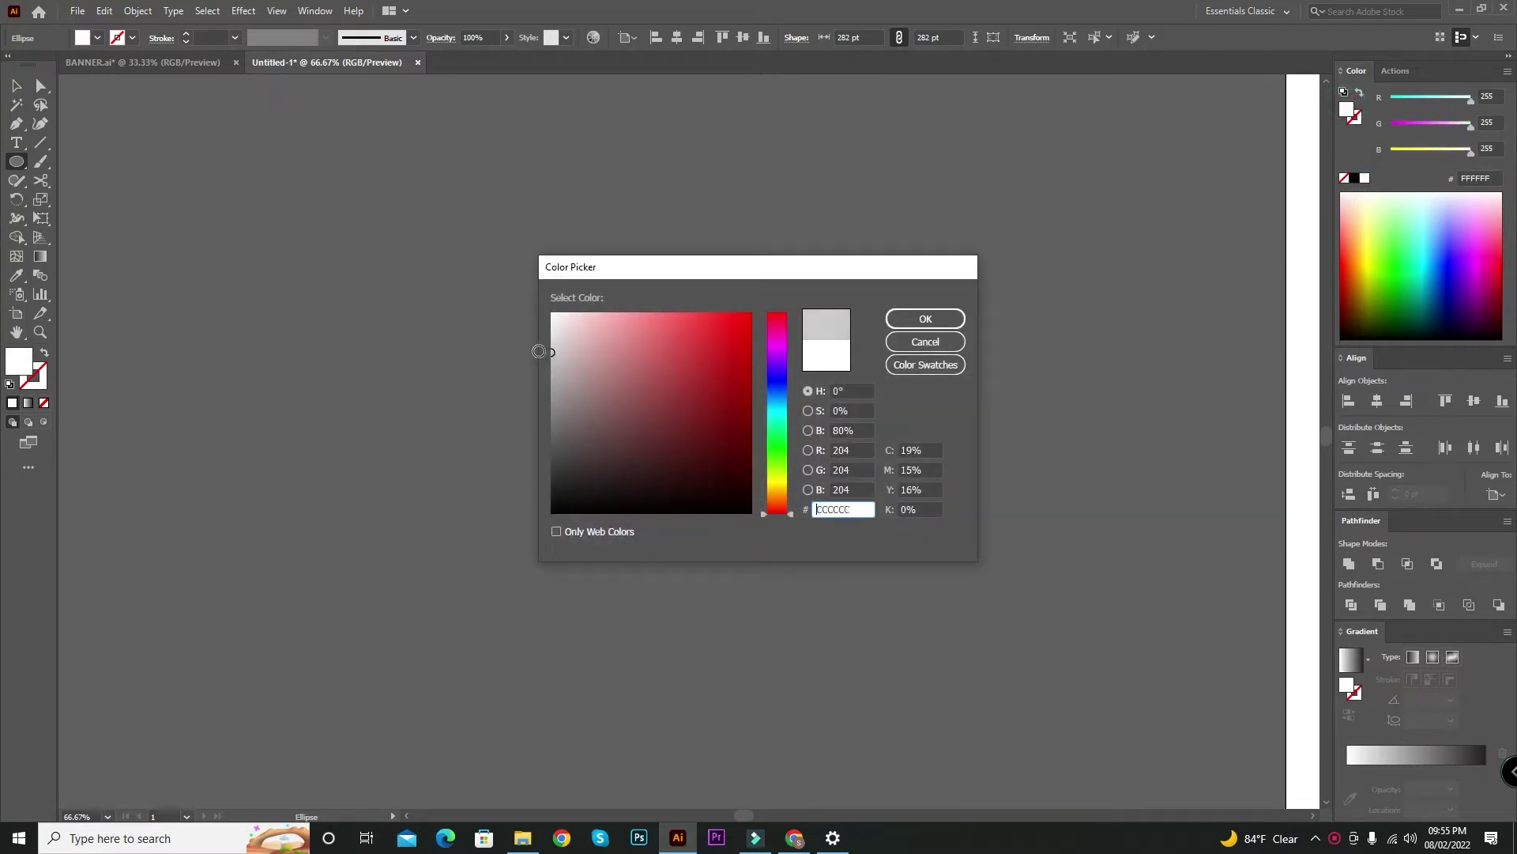
pyautogui.click(921, 321)
pyautogui.click(900, 388)
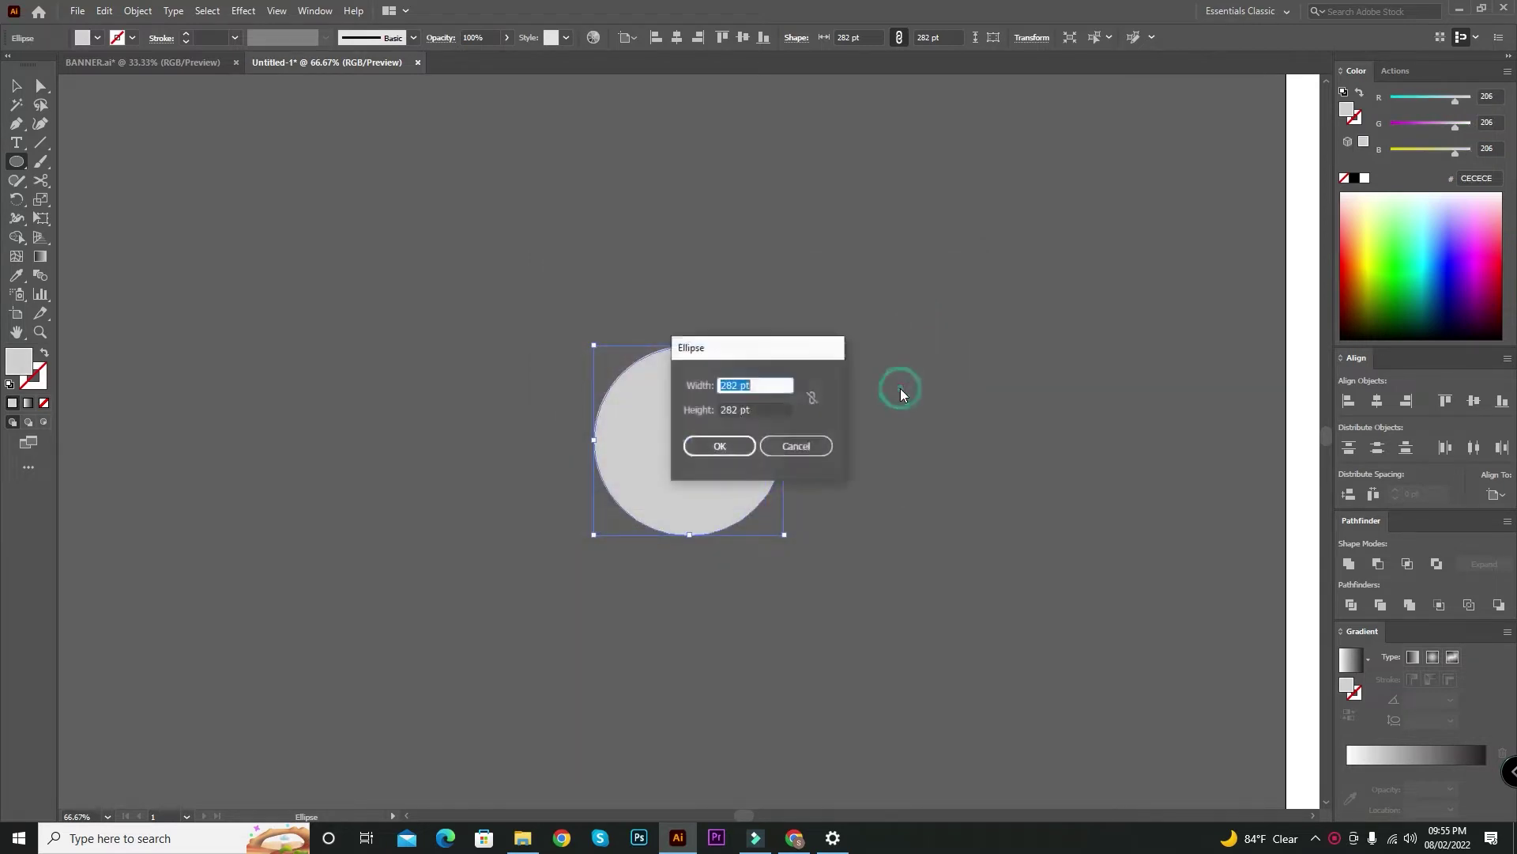
pyautogui.click(793, 446)
# Step: Duplicate the circle twice in a horizontal row, with each copy overlapping the previous circle by half its width
pyautogui.click(16, 85)
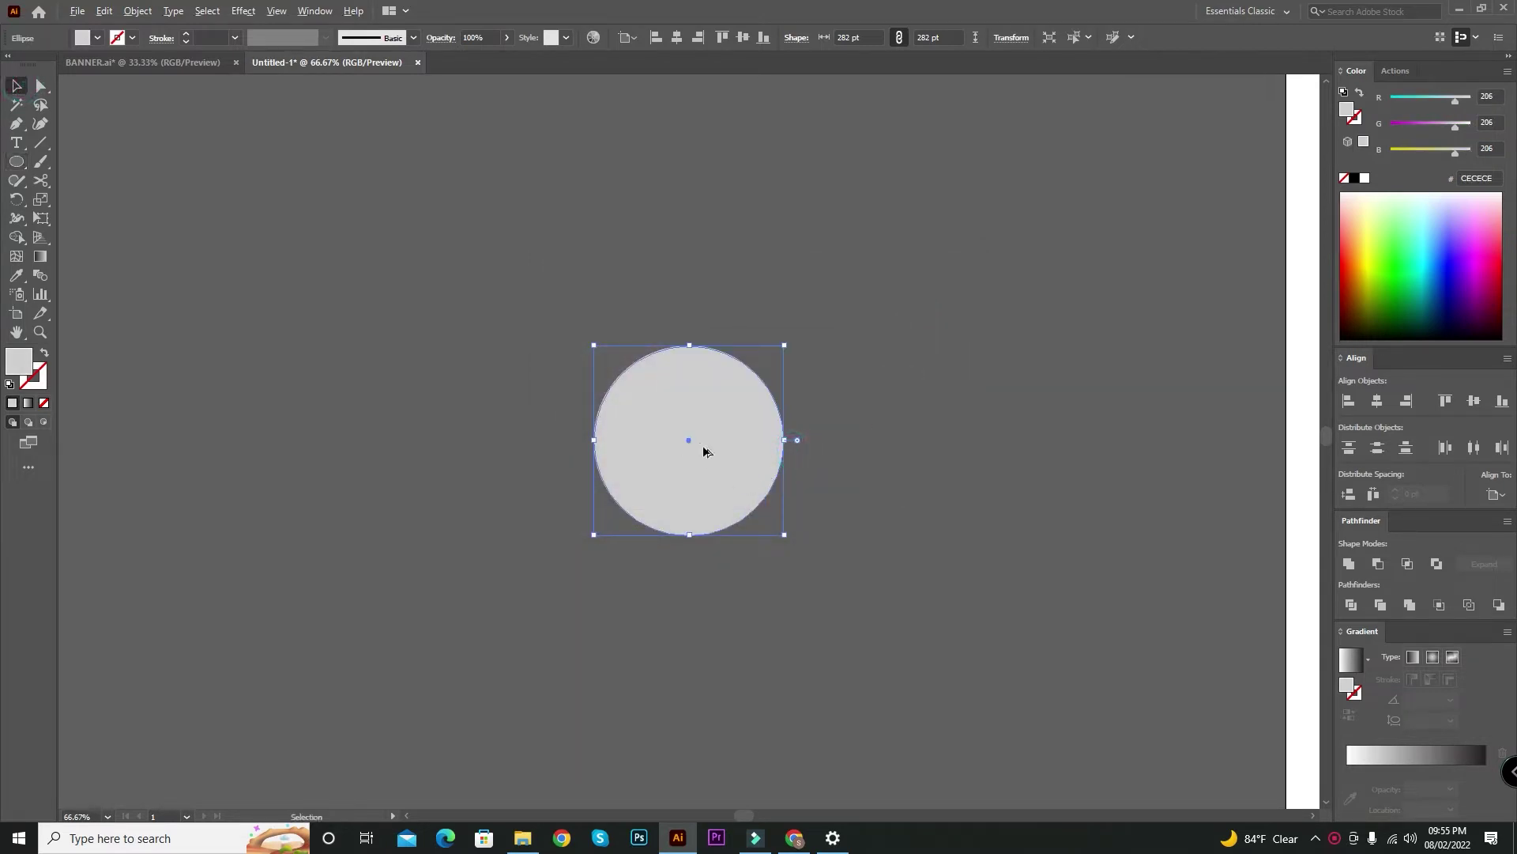
pyautogui.moveTo(709, 445); pyautogui.dragTo(791, 447)
pyautogui.hotkey('ctrl', 'd')
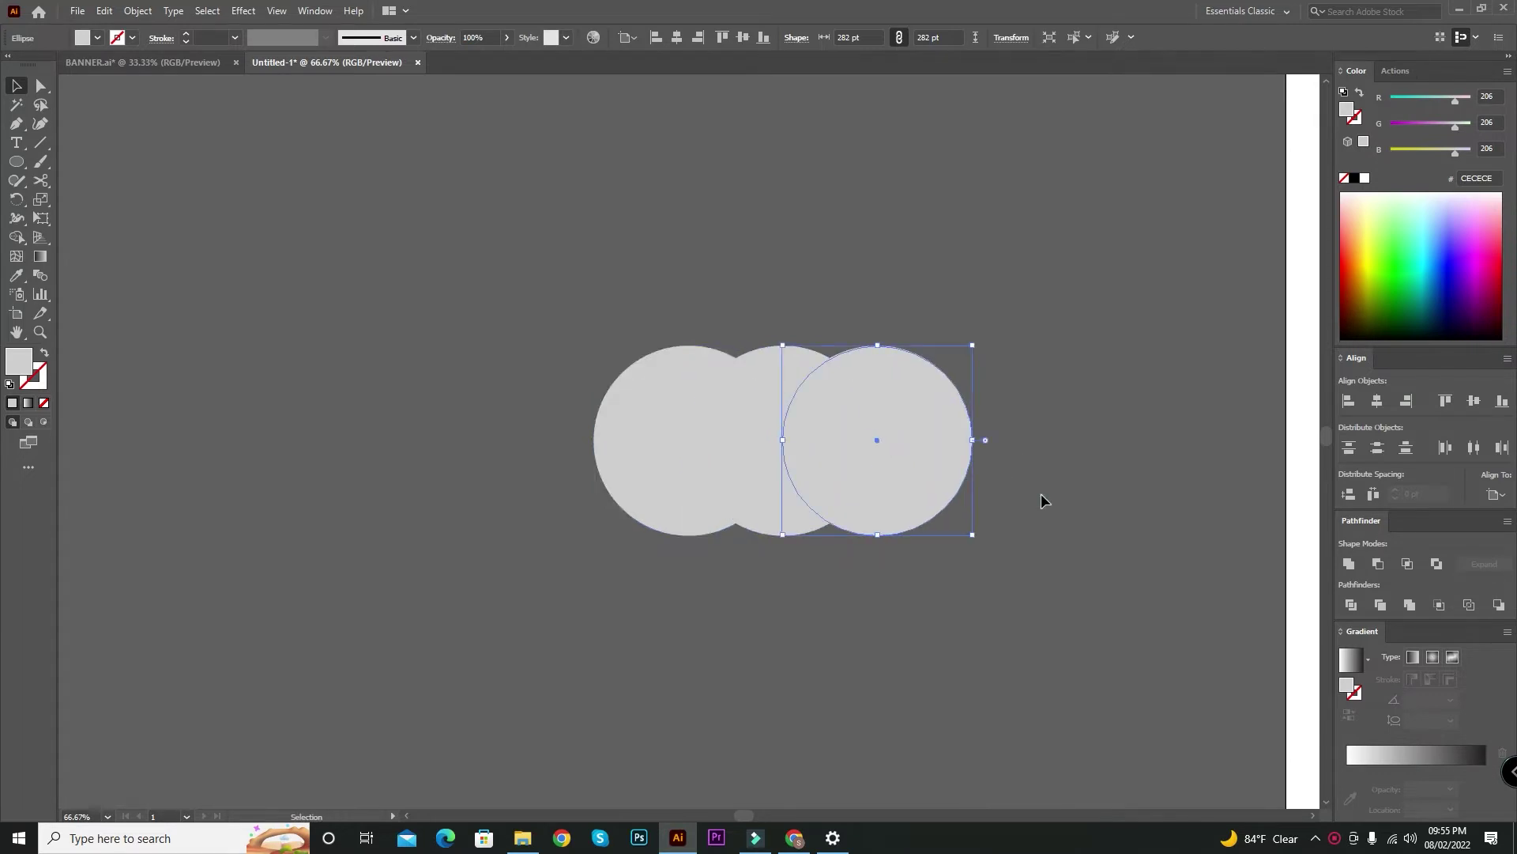
# Step: Unite the three overlapping circles into a single cloud-like shape
pyautogui.click(1041, 493)
pyautogui.hotkey('ctrl', 'a')
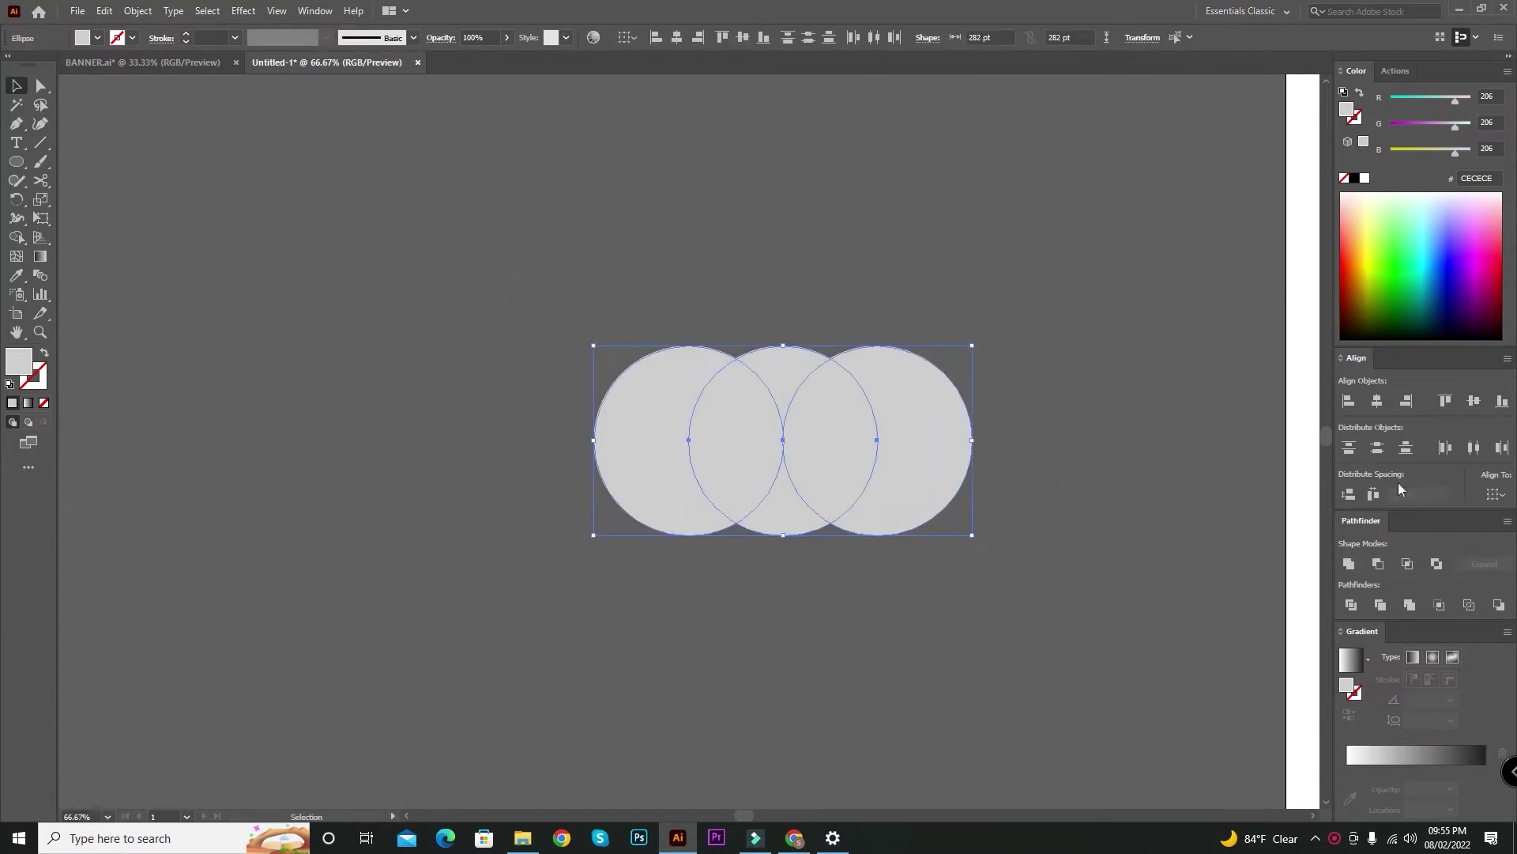
pyautogui.click(1350, 566)
pyautogui.click(1069, 568)
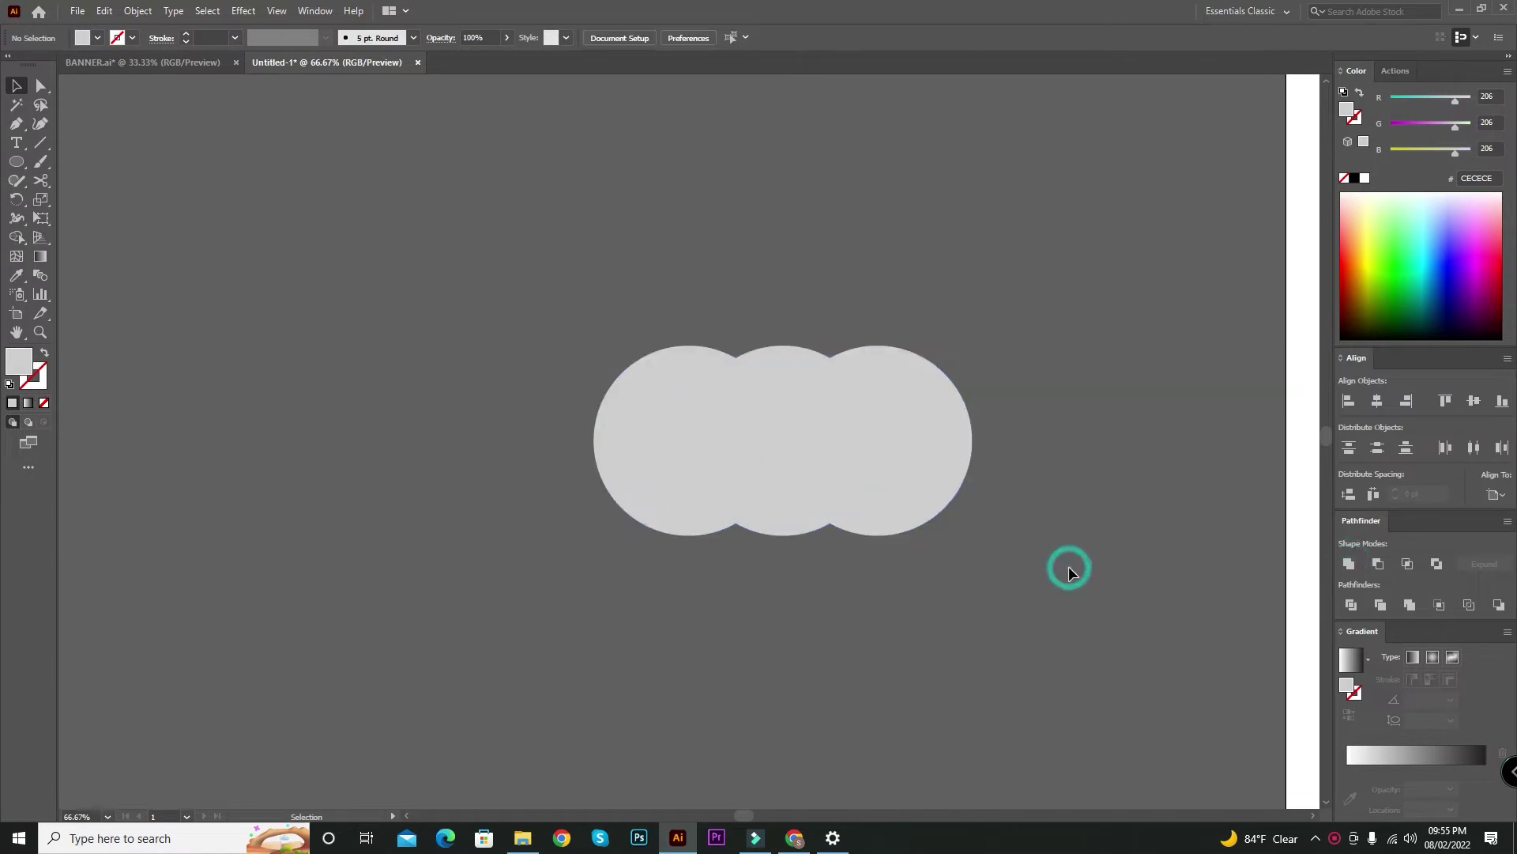
# Step: Offset the united shape's path outward by 8 pt with miter joins
pyautogui.hotkey('ctrl', '1')
pyautogui.moveTo(1025, 578); pyautogui.dragTo(814, 584)
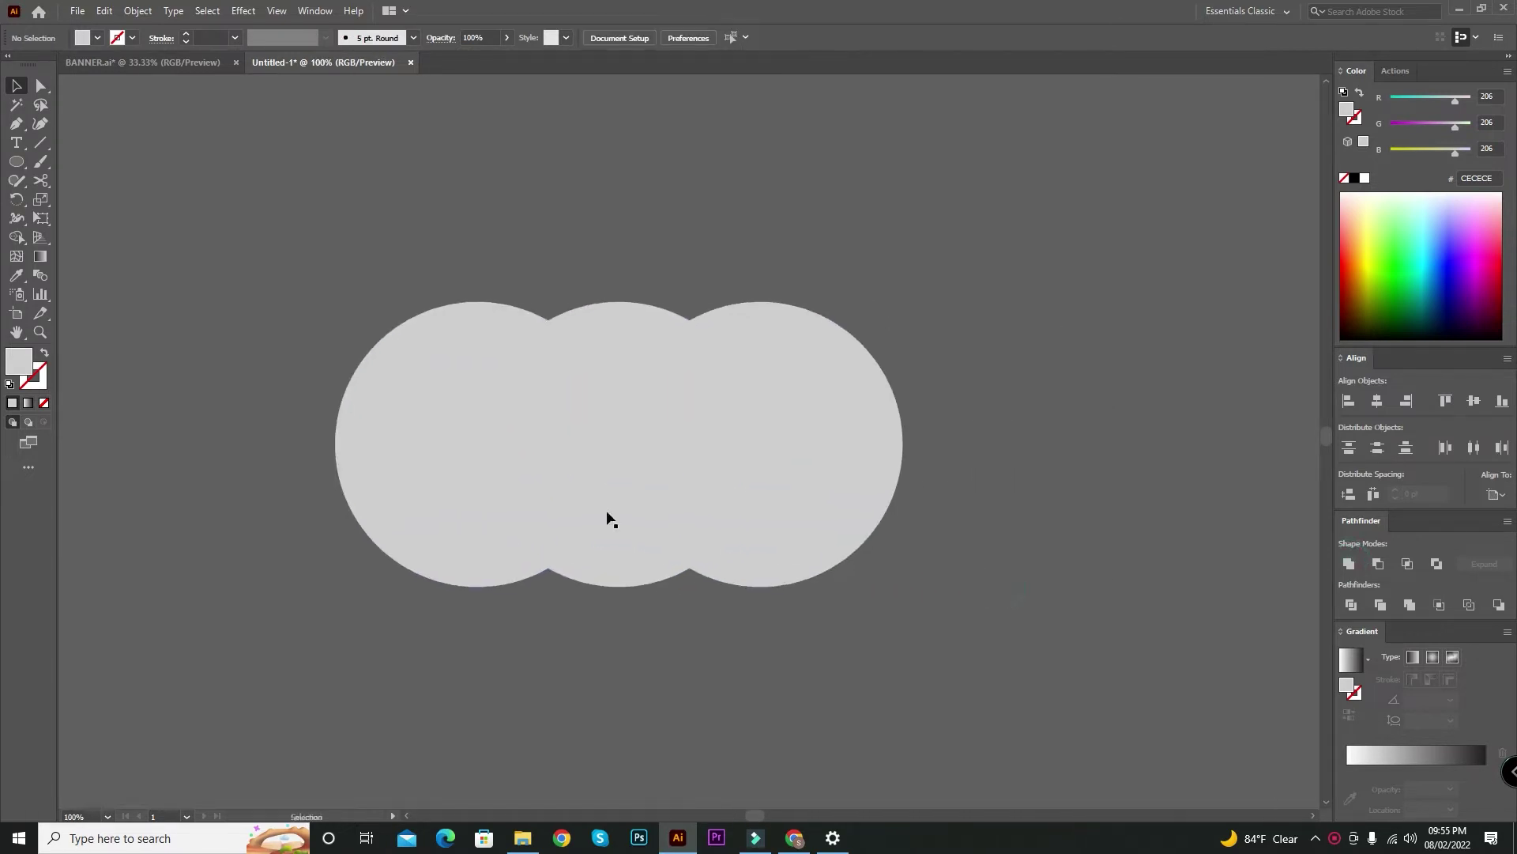
pyautogui.click(519, 472)
pyautogui.click(137, 11)
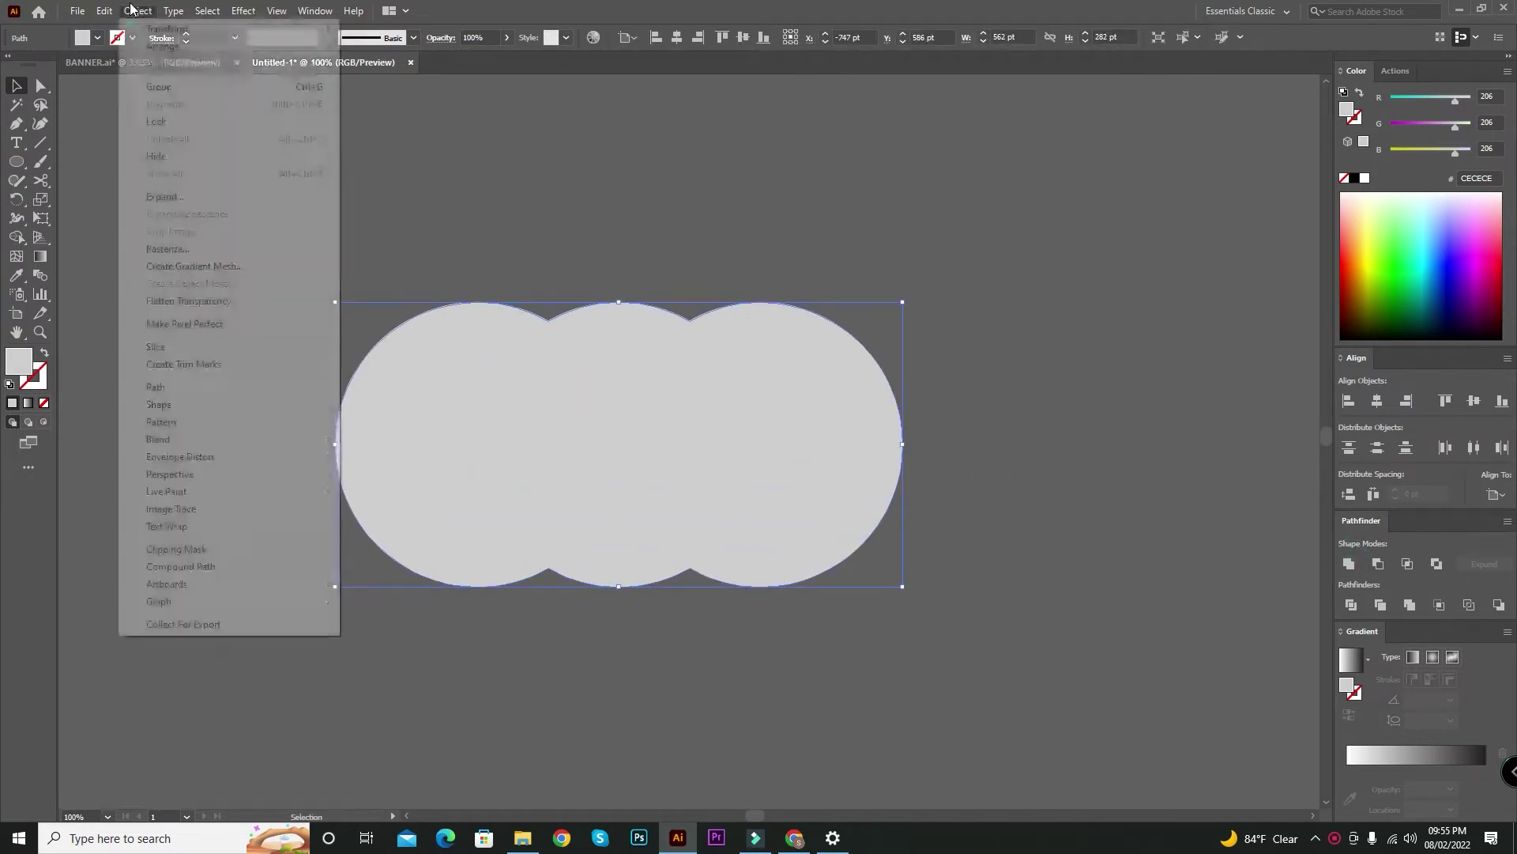
pyautogui.moveTo(217, 391)
pyautogui.click(420, 448)
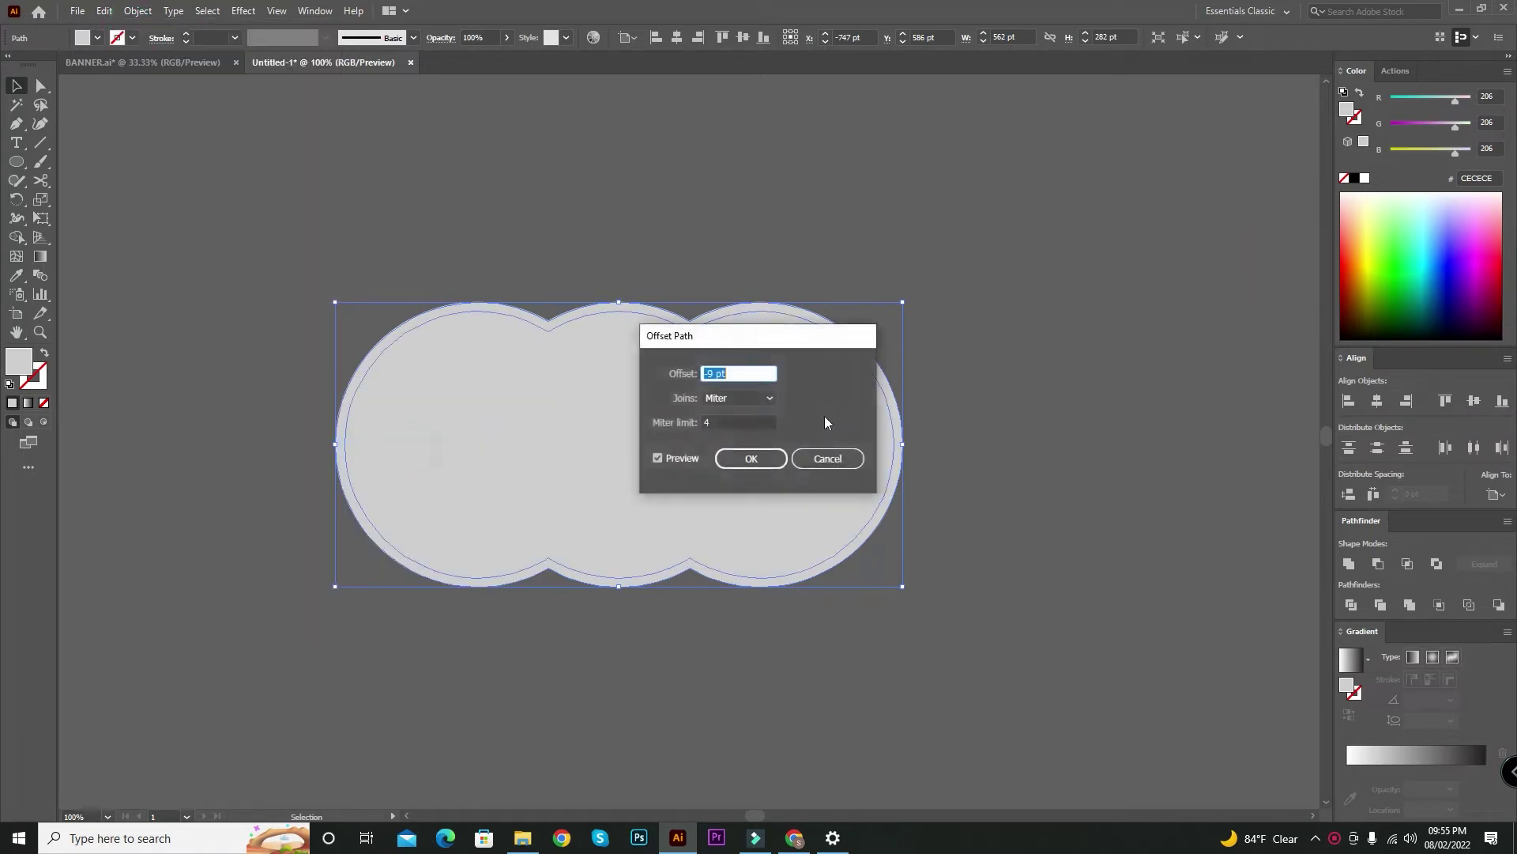
pyautogui.press('Up')
pyautogui.press('Up')
pyautogui.press('Up')
pyautogui.press('Up')
pyautogui.press('Up')
pyautogui.press('Up')
pyautogui.press('Up')
pyautogui.press('Up')
pyautogui.press('Up')
pyautogui.press('Up')
pyautogui.press('Up')
pyautogui.press('Up')
pyautogui.press('Up')
pyautogui.press('Up')
pyautogui.press('Up')
pyautogui.press('Up')
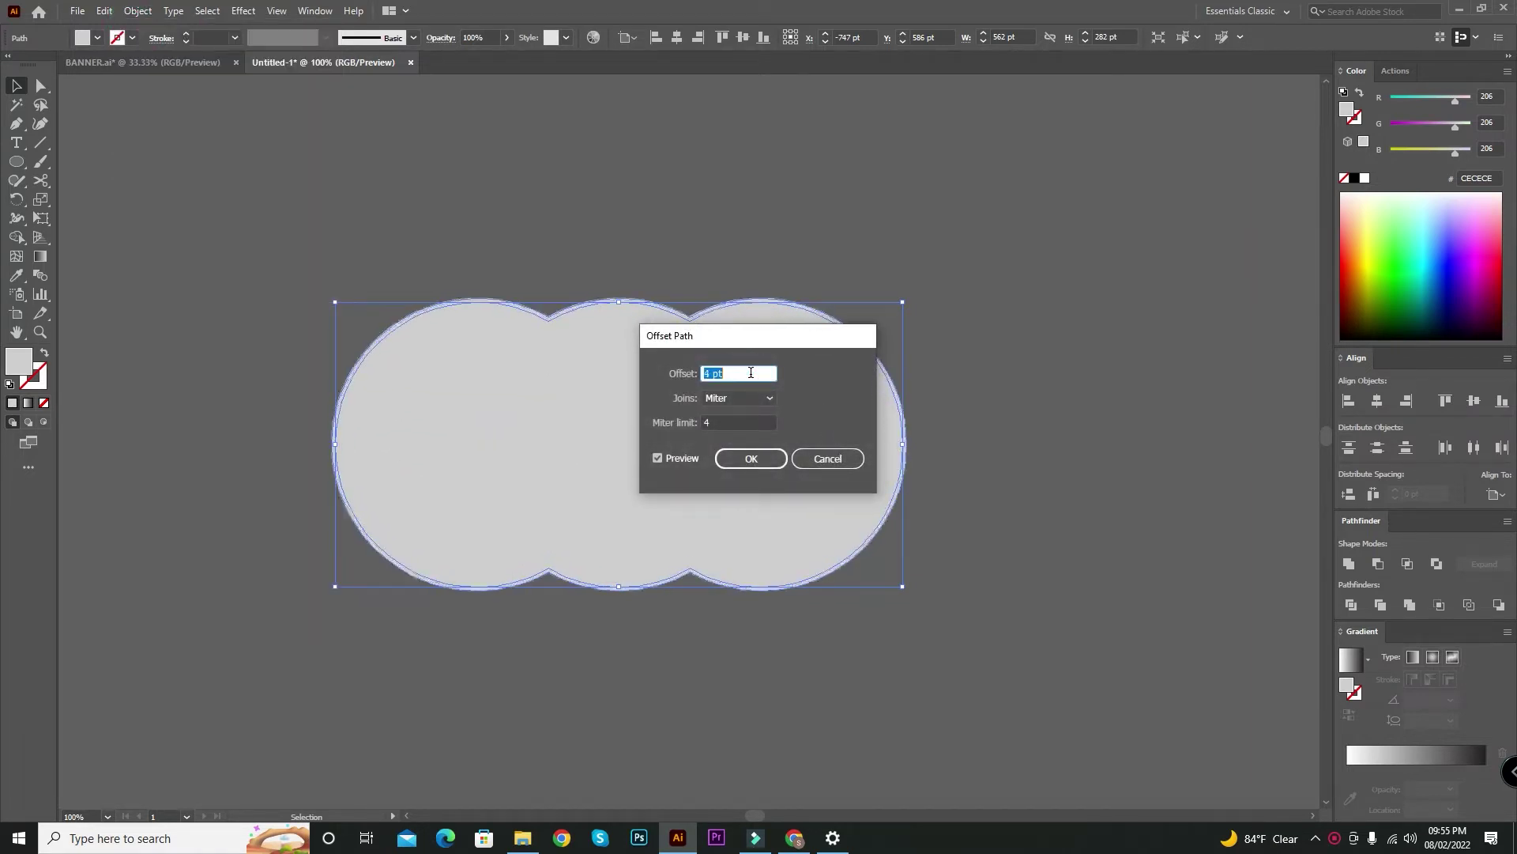
pyautogui.press('Up')
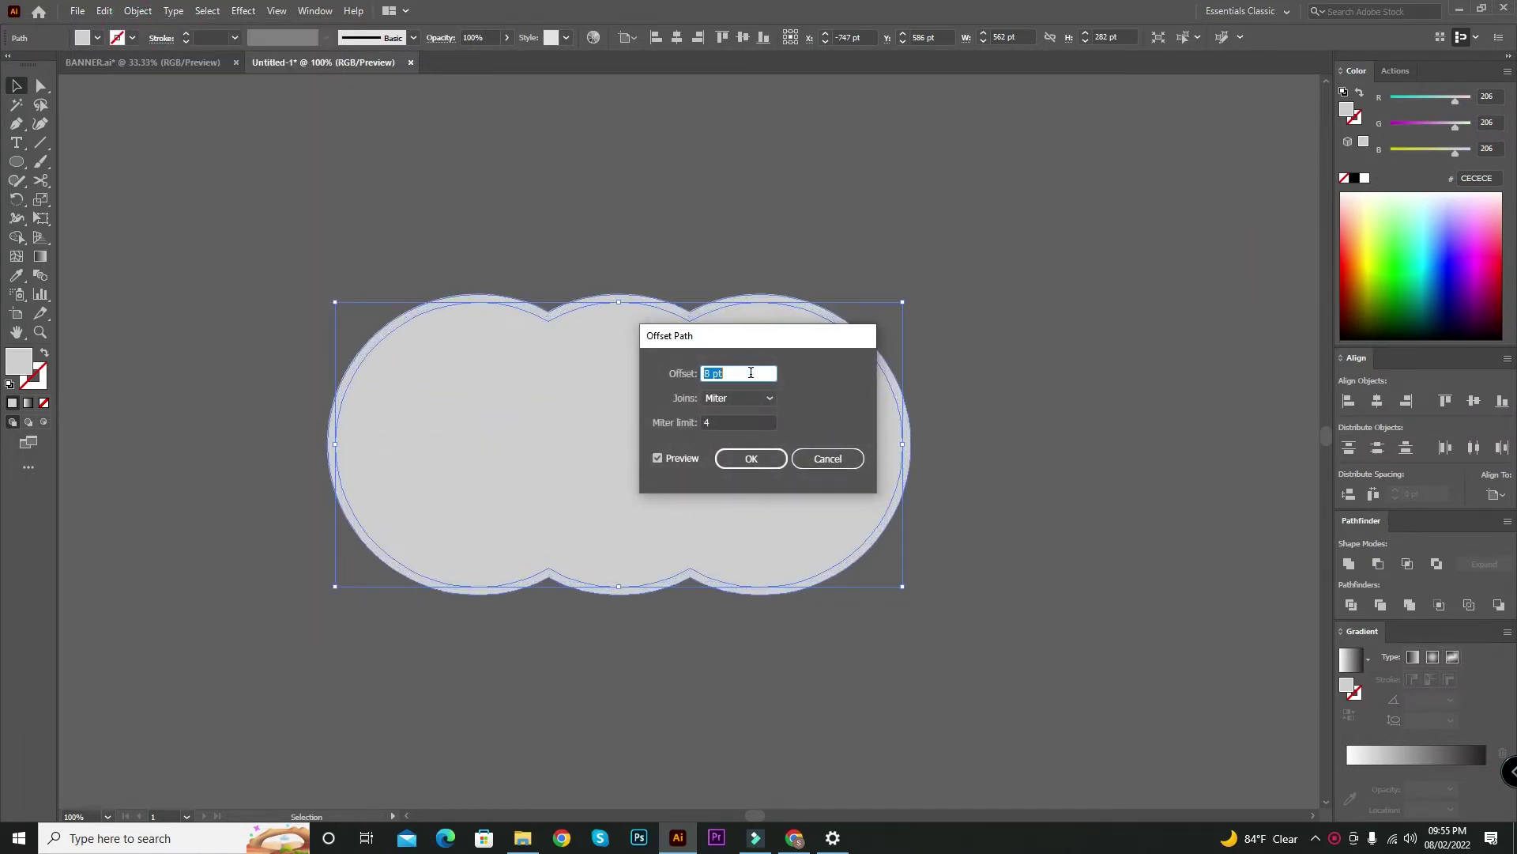
pyautogui.click(750, 464)
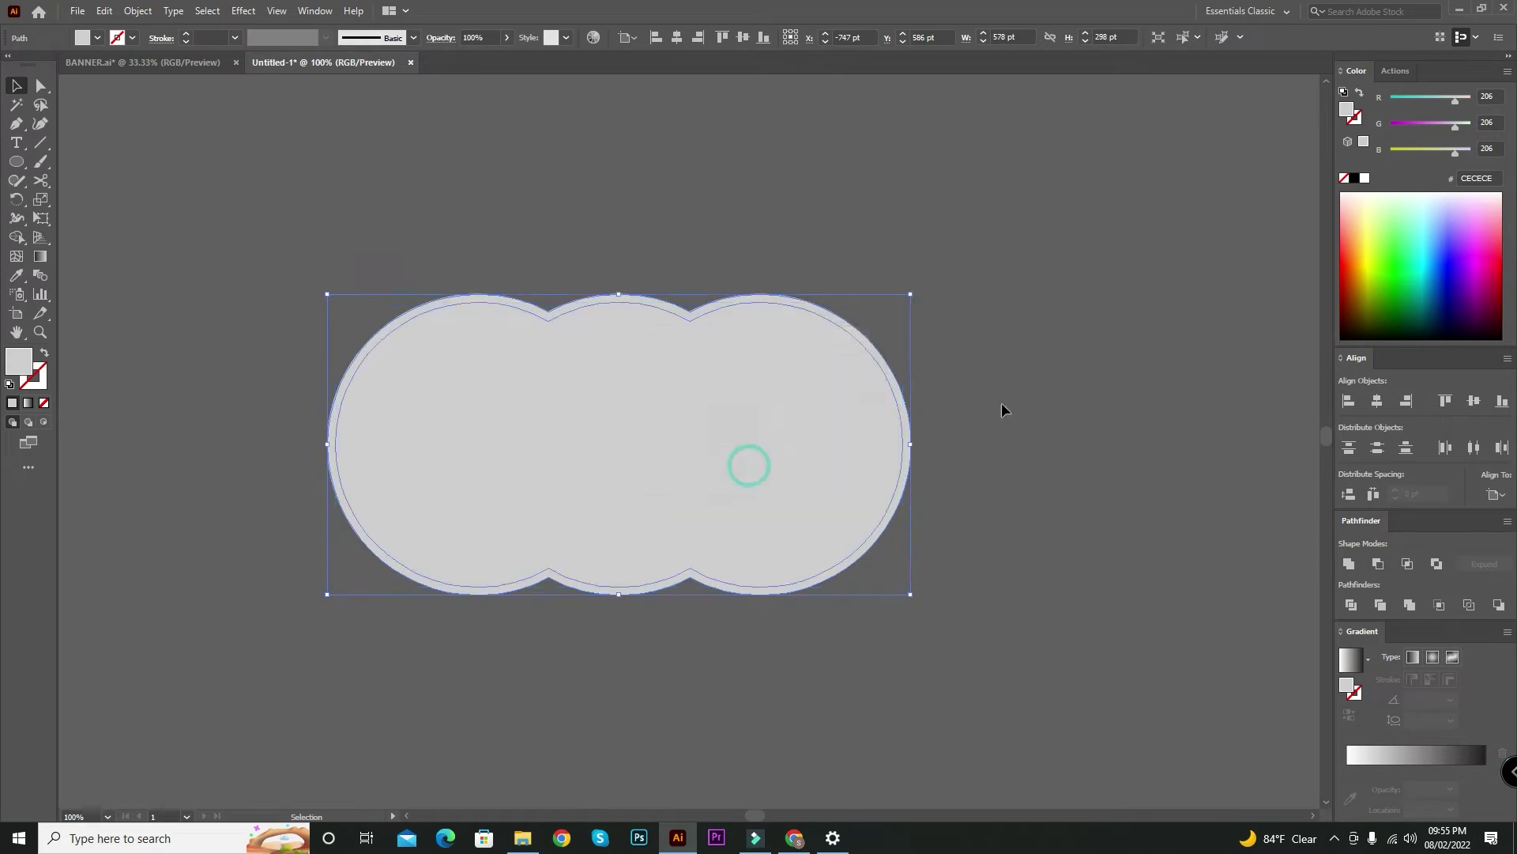
# Step: Fill the enlarged offset shape with the darker grey A5A5A5
pyautogui.doubleClick(1349, 110)
pyautogui.moveTo(552, 352); pyautogui.dragTo(550, 382)
pyautogui.click(939, 316)
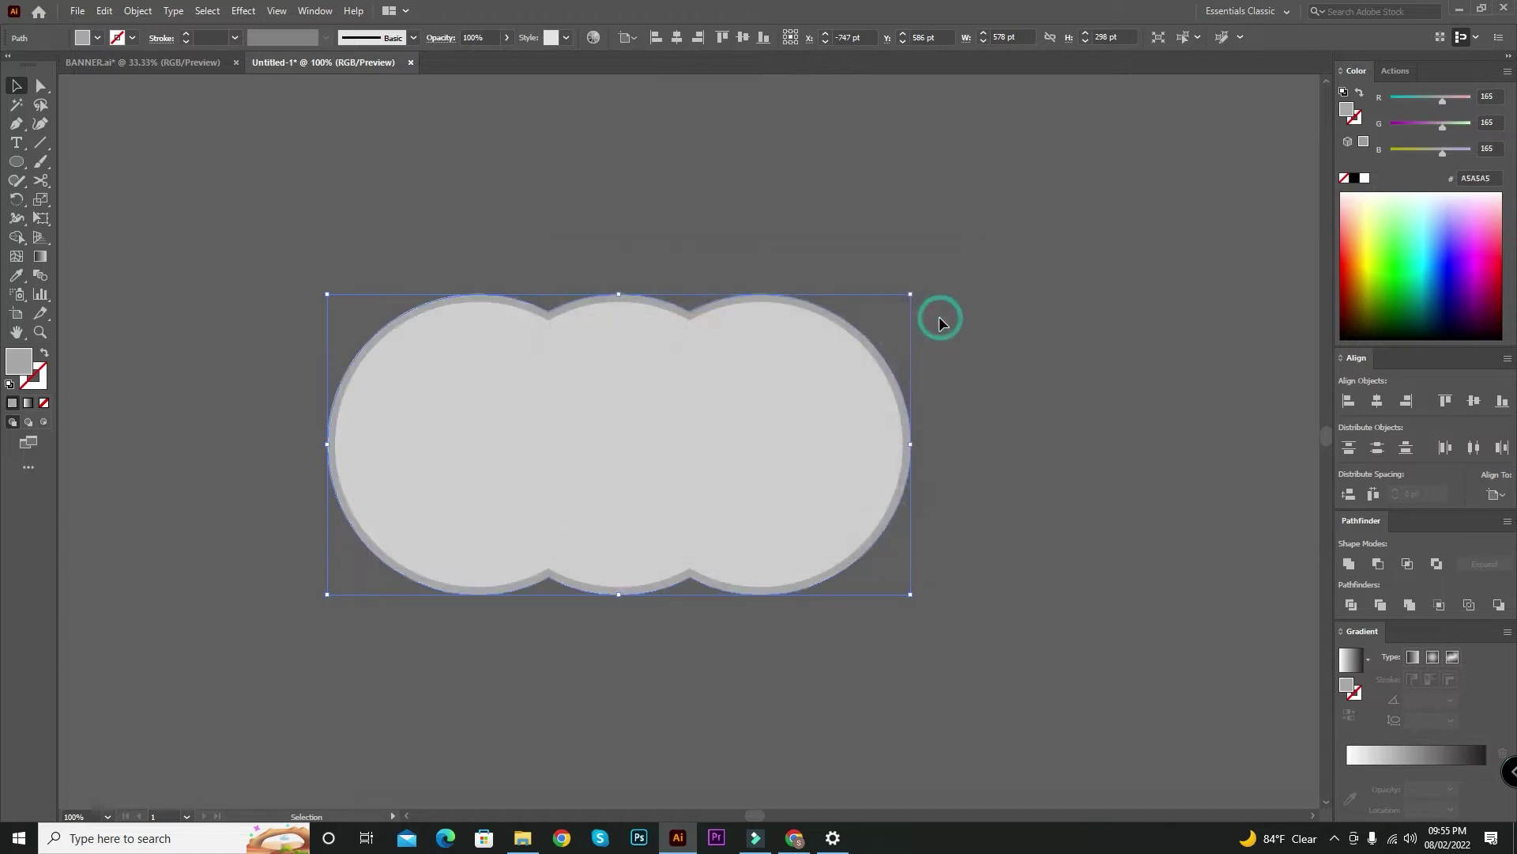
# Step: Change the inner cloud shape's fill to the lighter grey E0E0E0
pyautogui.click(498, 450)
pyautogui.doubleClick(1348, 111)
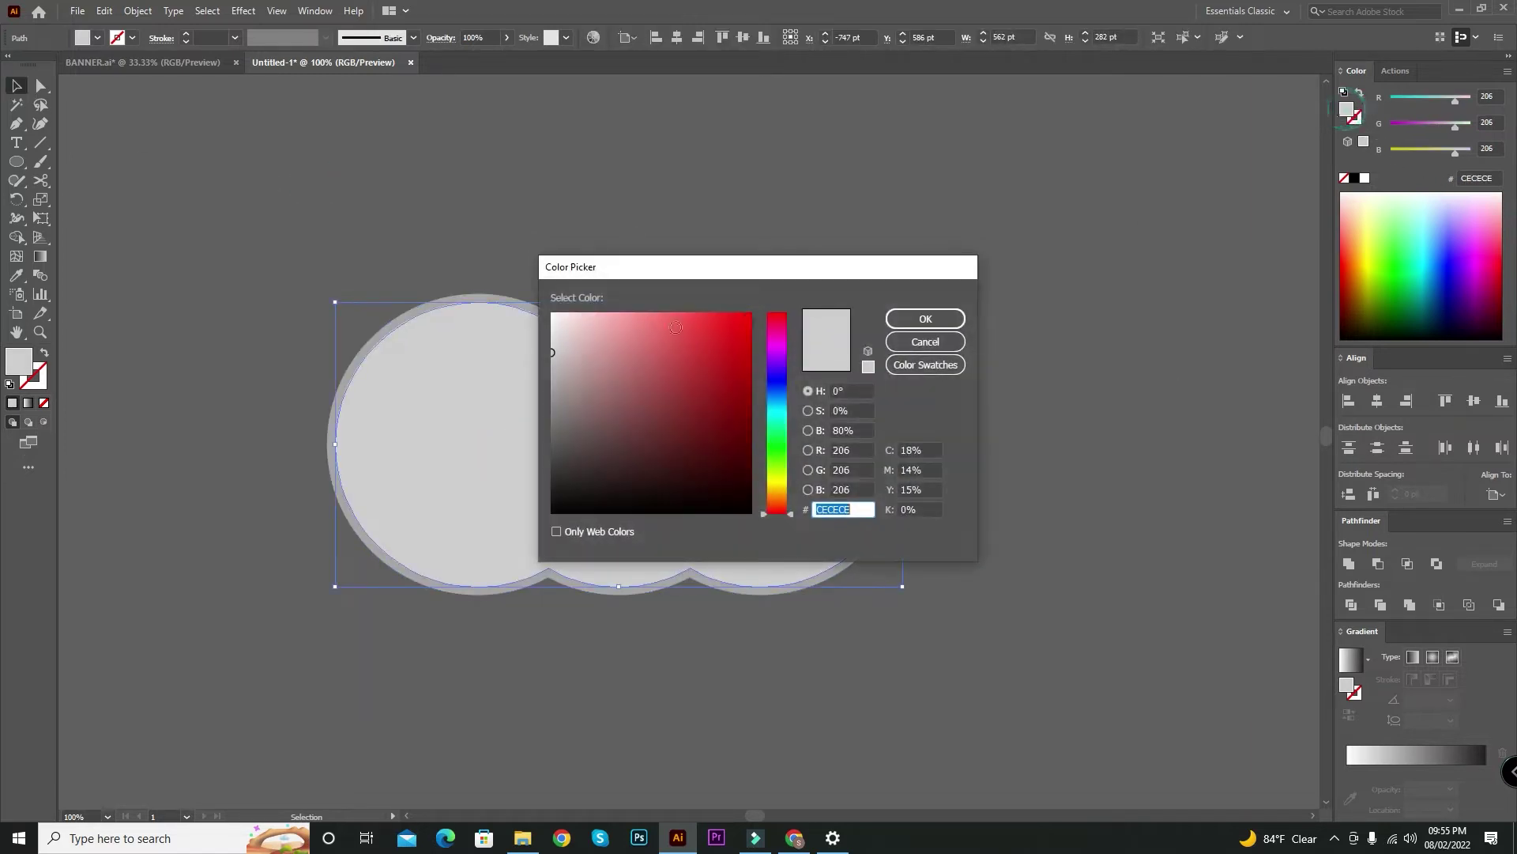
pyautogui.moveTo(559, 348); pyautogui.dragTo(559, 338)
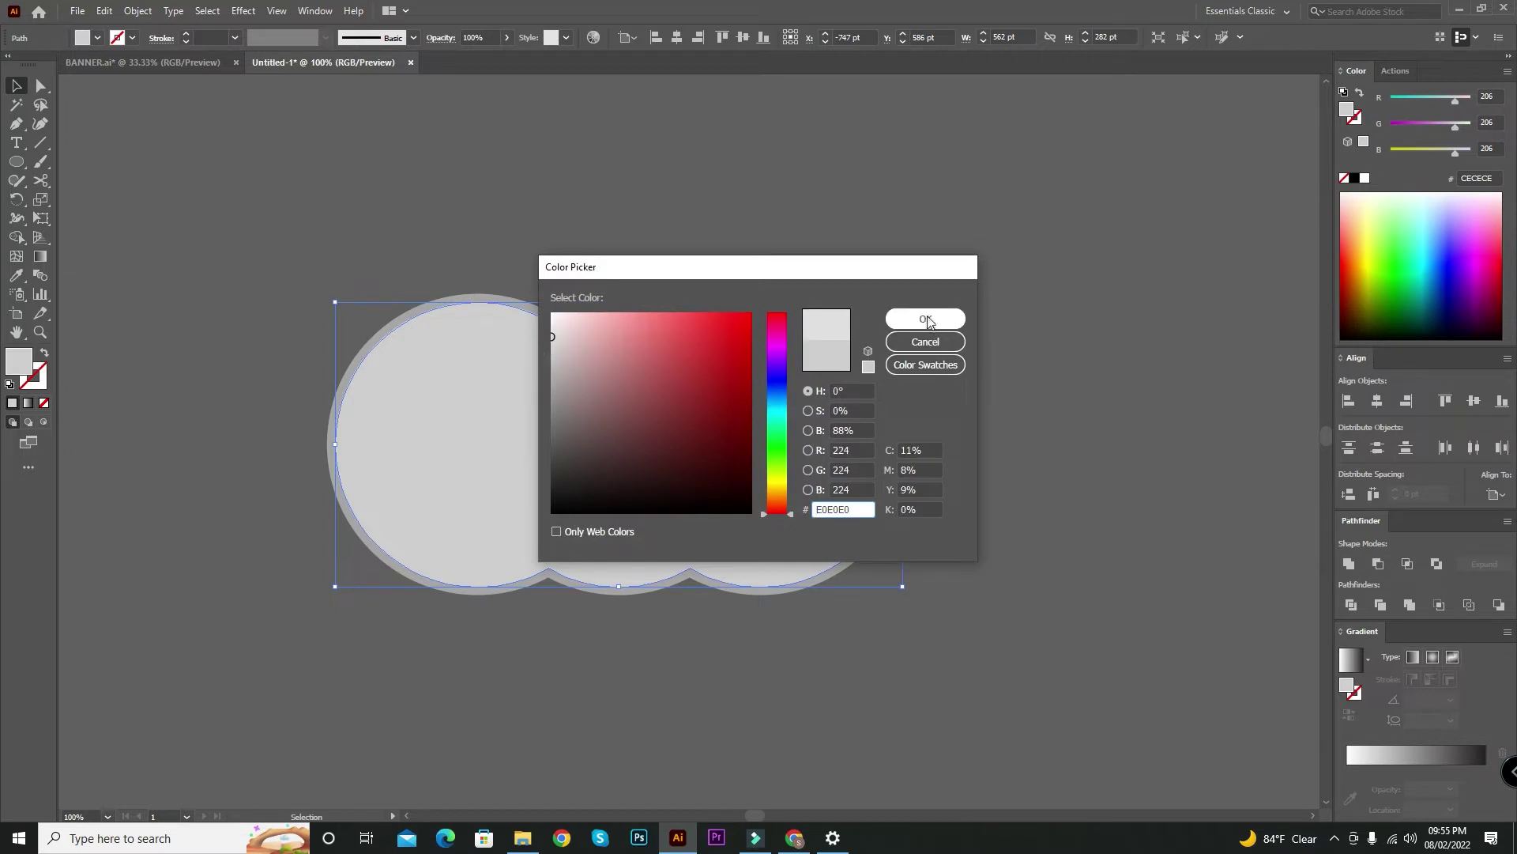
pyautogui.click(925, 318)
pyautogui.click(1067, 364)
# Step: Draw a rounded rectangle of about 440 by 218 pt overlapping the lower part of the cloud shape
pyautogui.moveTo(1019, 538); pyautogui.dragTo(1089, 433)
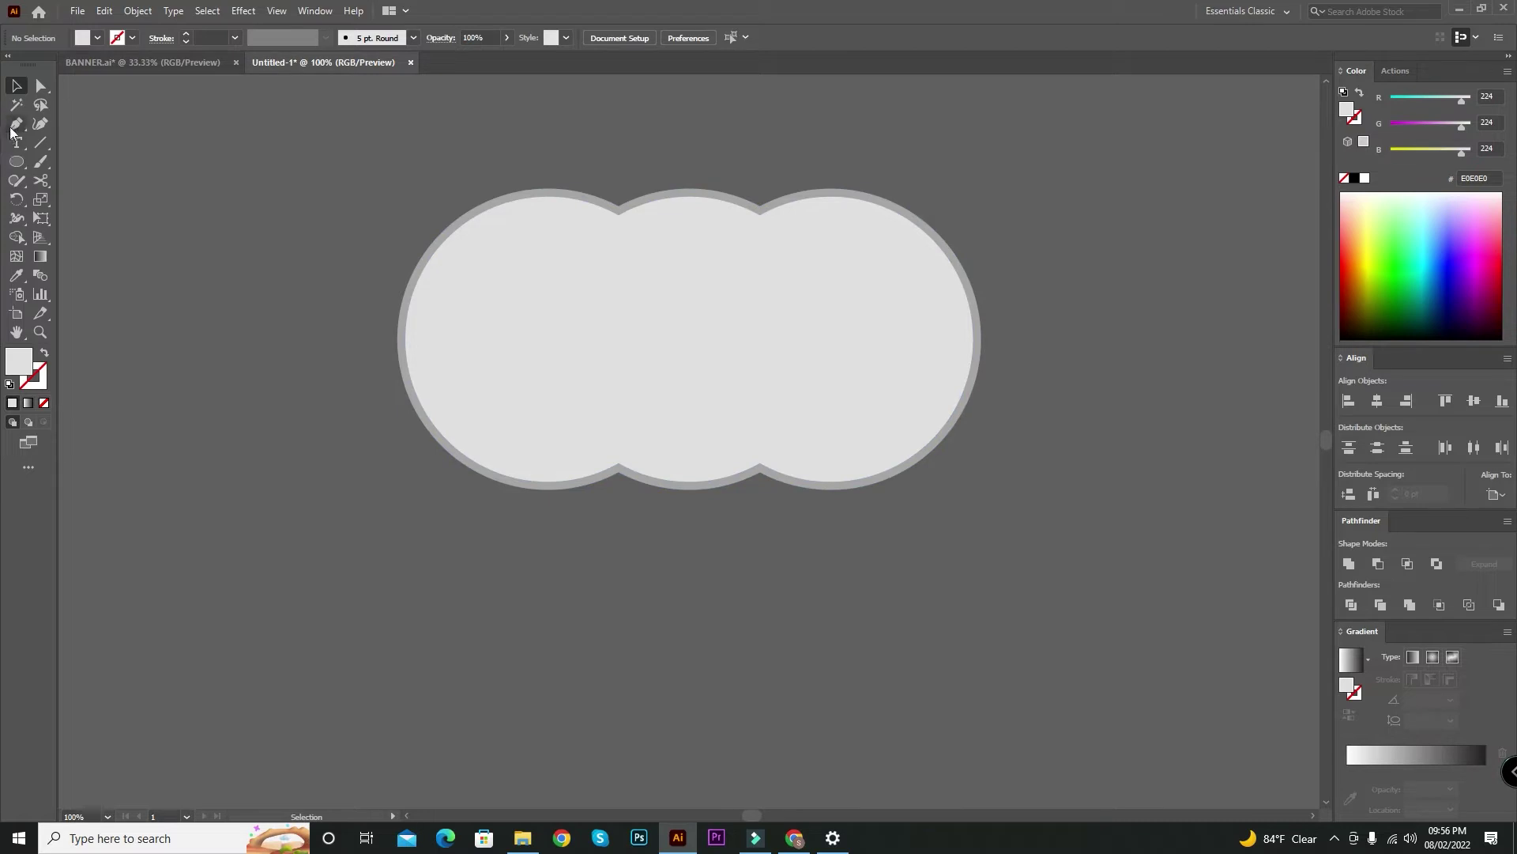
pyautogui.moveTo(16, 161); pyautogui.dragTo(67, 182)
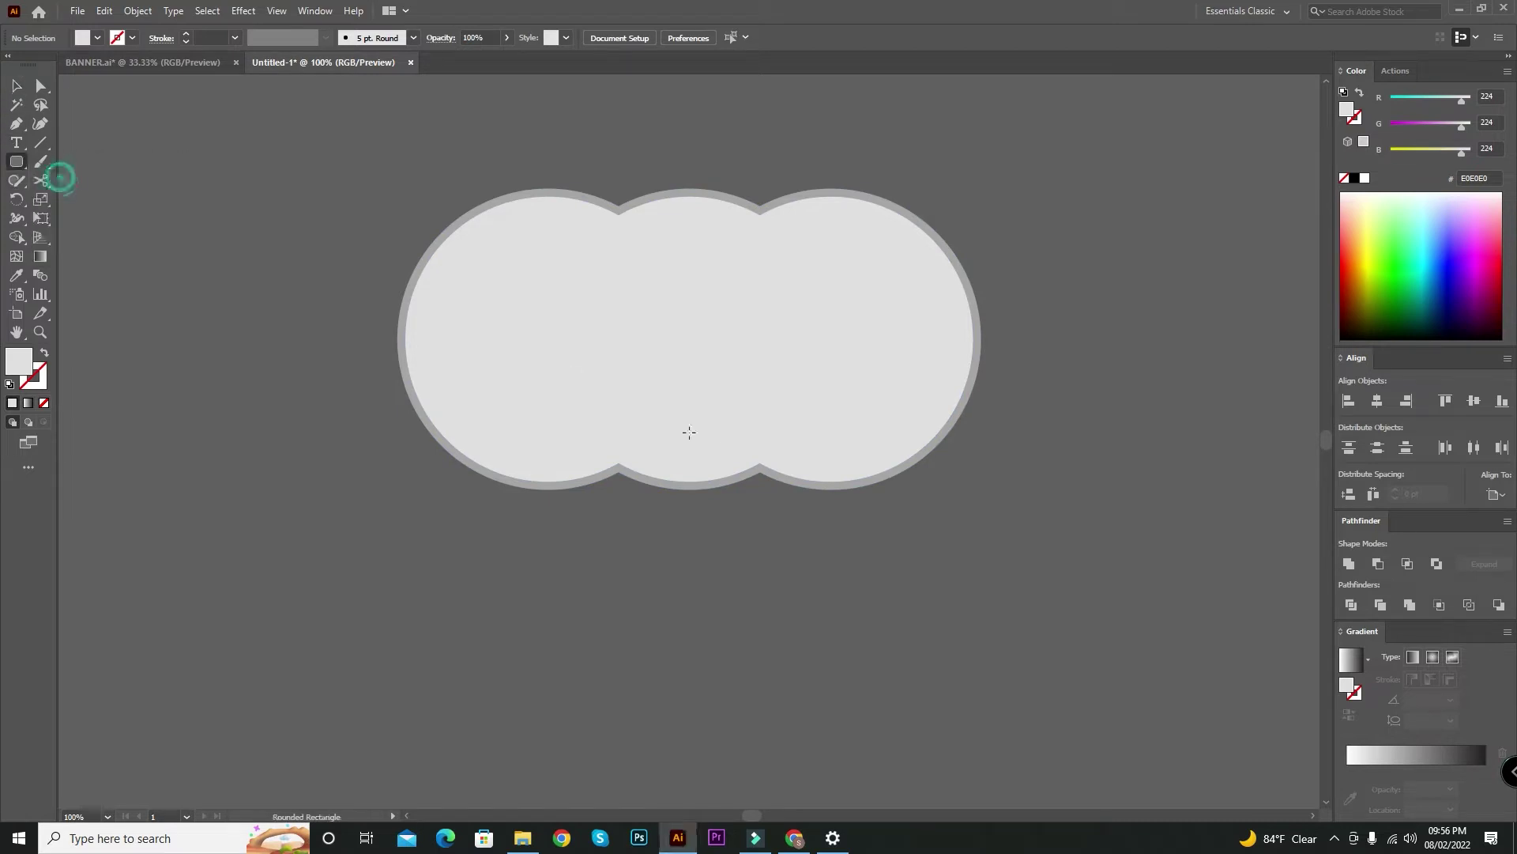
pyautogui.moveTo(459, 406); pyautogui.dragTo(879, 603)
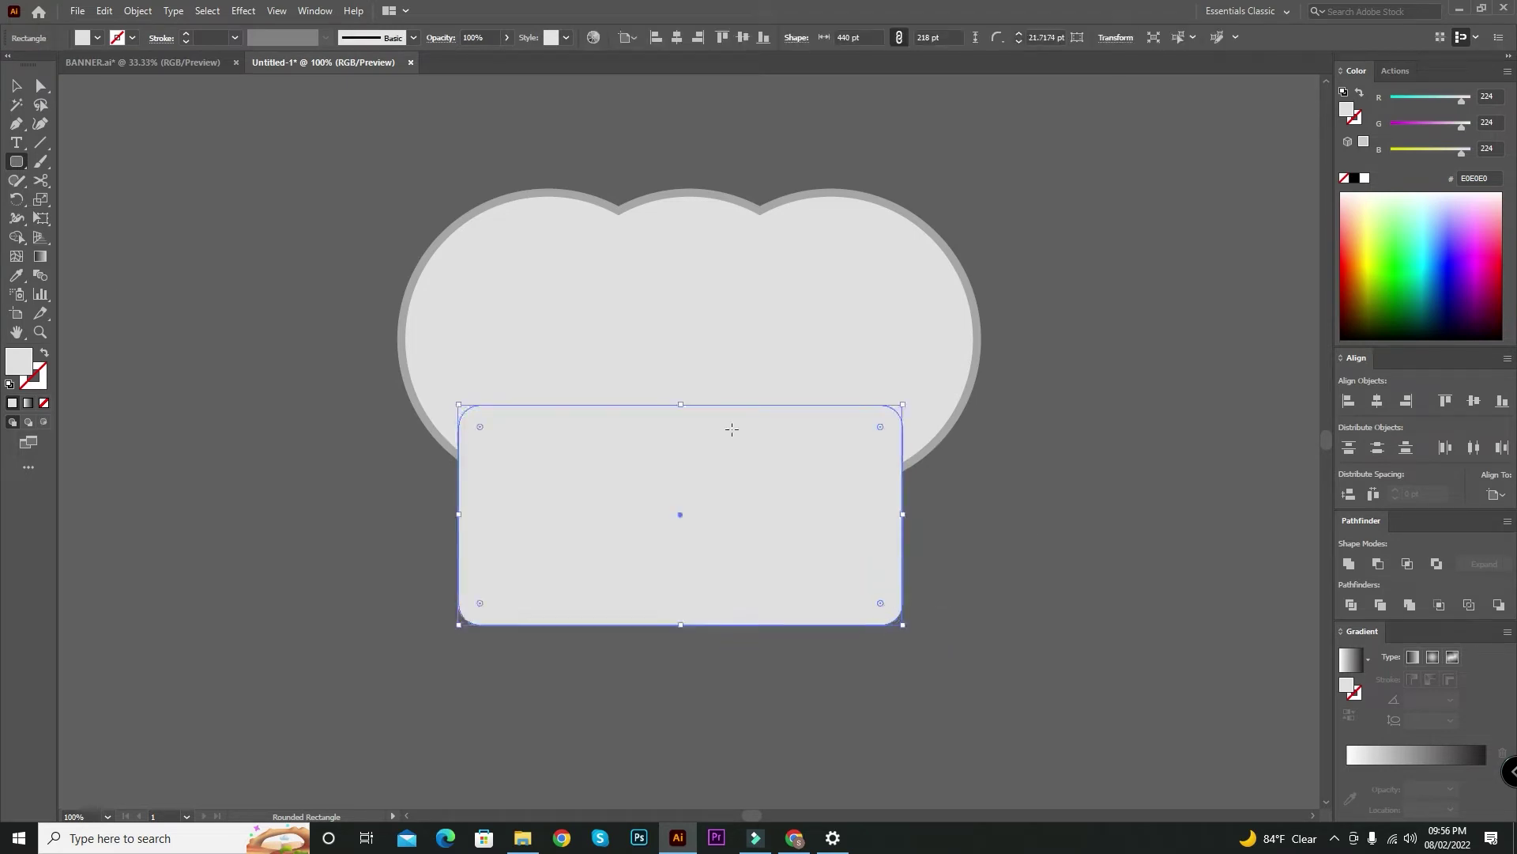
# Step: Taper the rounded rectangle's bottom edge inward in perspective and send the shape to the back
pyautogui.click(41, 223)
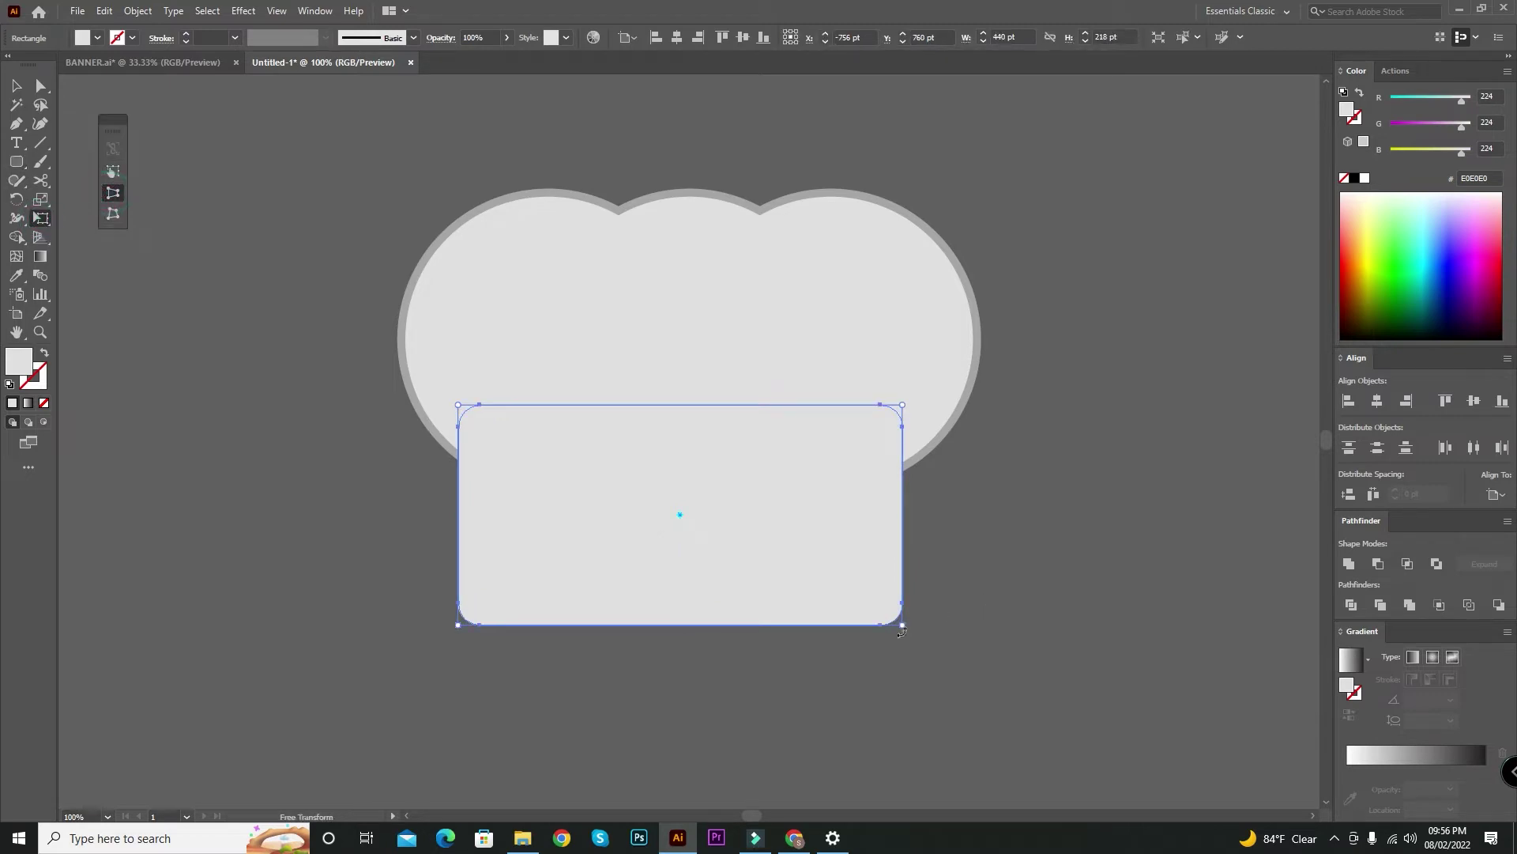
pyautogui.moveTo(902, 626); pyautogui.dragTo(881, 624)
pyautogui.click(16, 86)
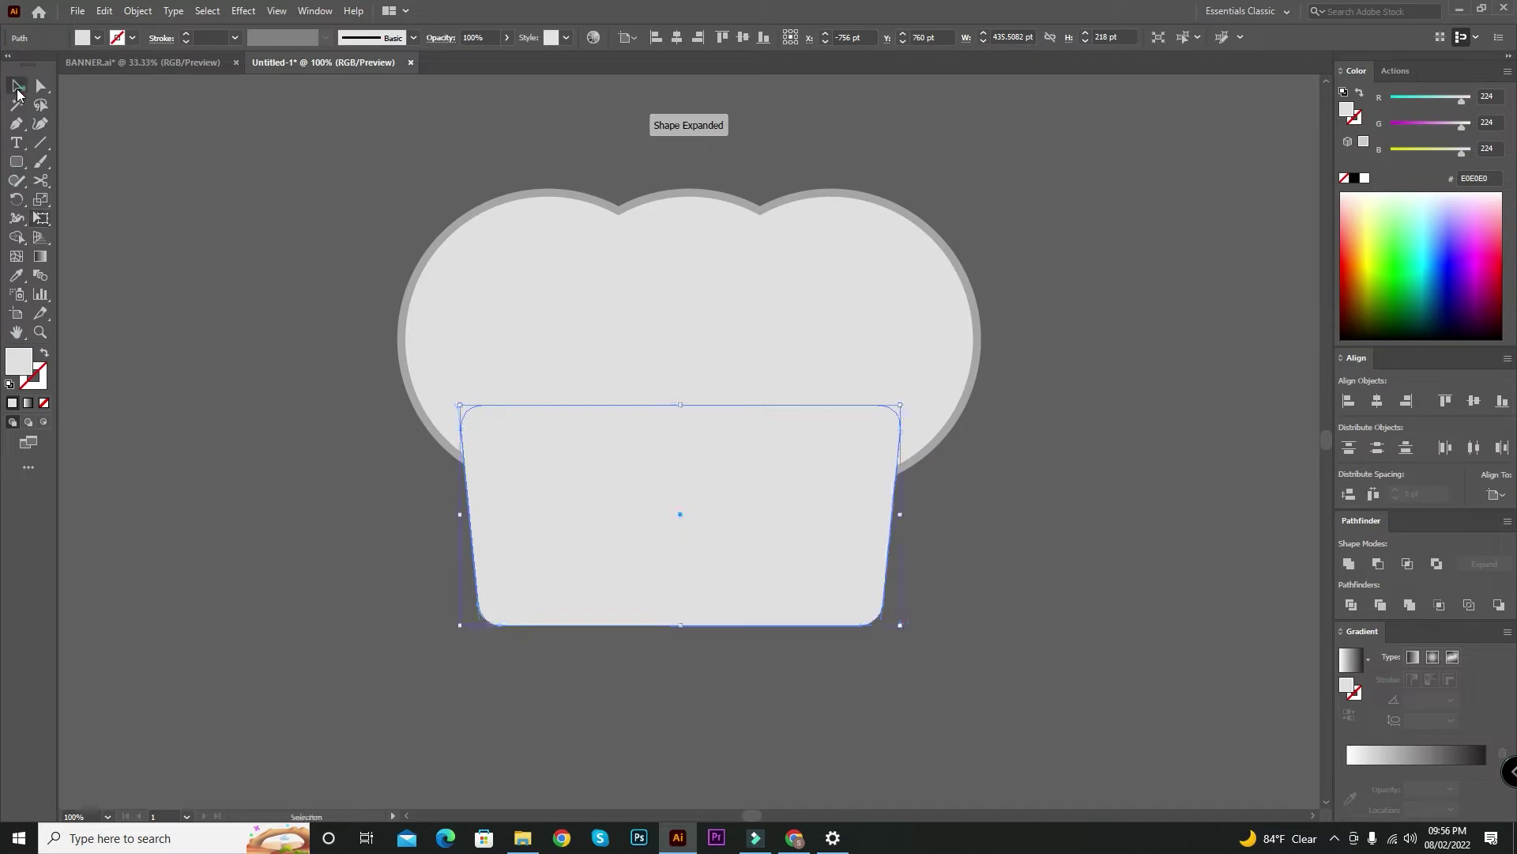
pyautogui.rightClick(681, 496)
pyautogui.moveTo(738, 416)
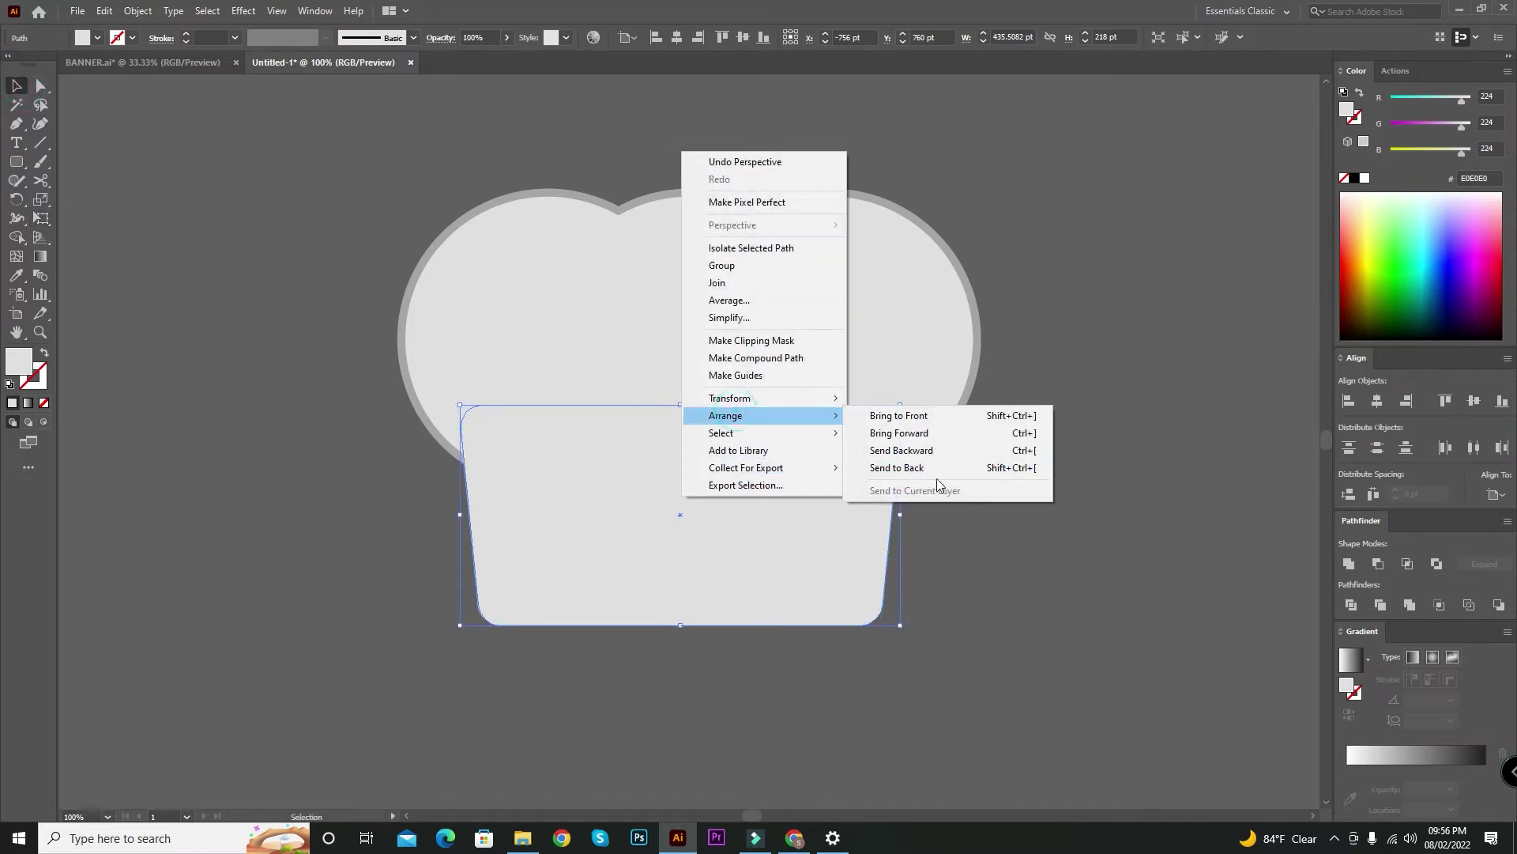
pyautogui.click(937, 468)
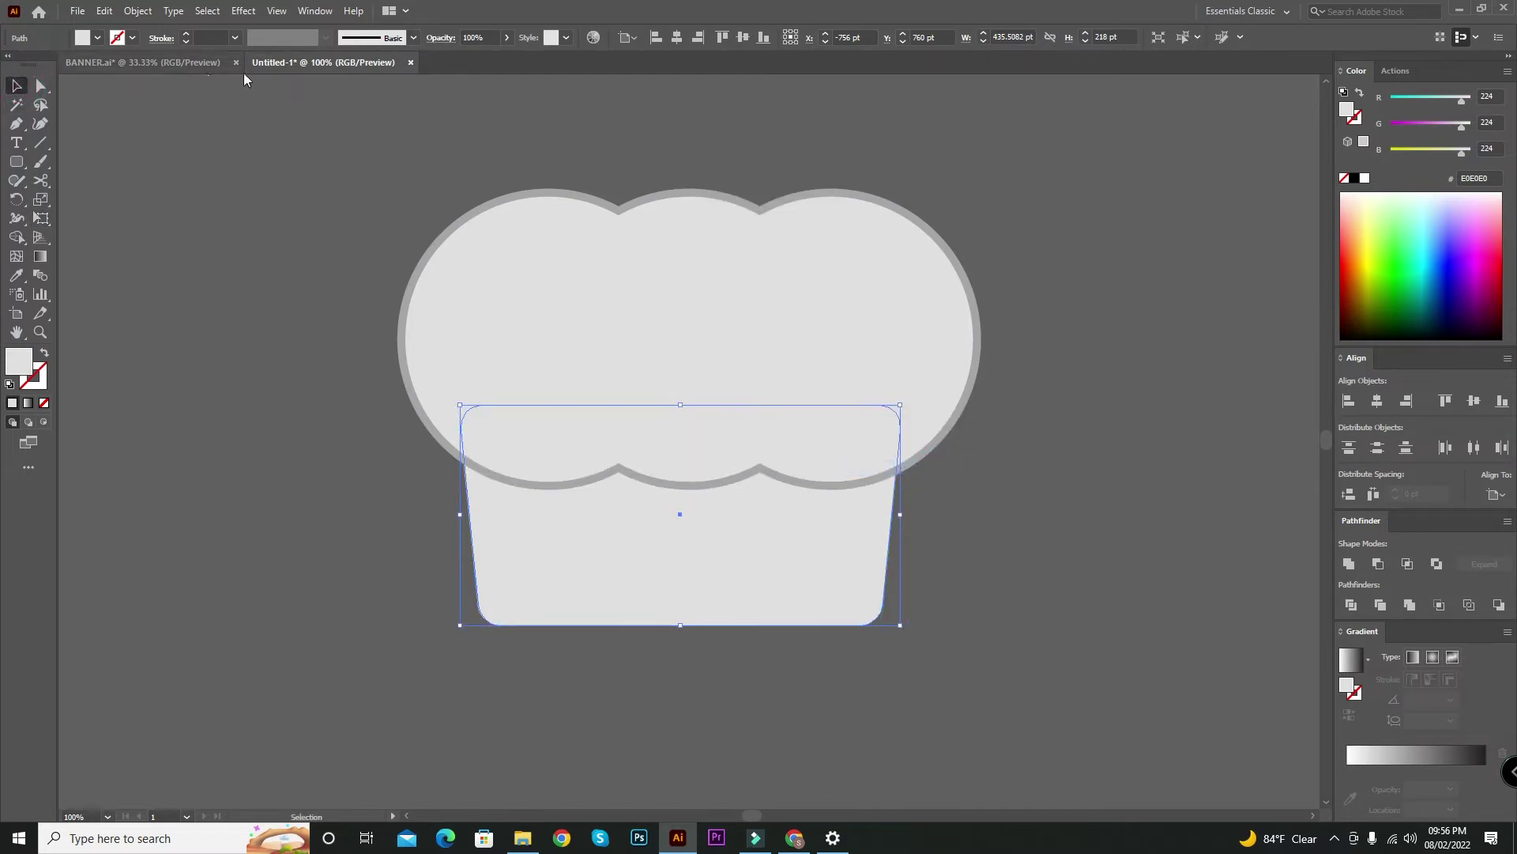
# Step: Move the tapered base slightly down and centre it horizontally with the cloud shape
pyautogui.moveTo(673, 584); pyautogui.dragTo(672, 609)
pyautogui.keyDown('shift'); pyautogui.click(724, 348); pyautogui.keyUp('shift')
pyautogui.click(676, 37)
pyautogui.click(823, 547)
# Step: Offset the tapered base's path outward by 8 pt
pyautogui.click(138, 10)
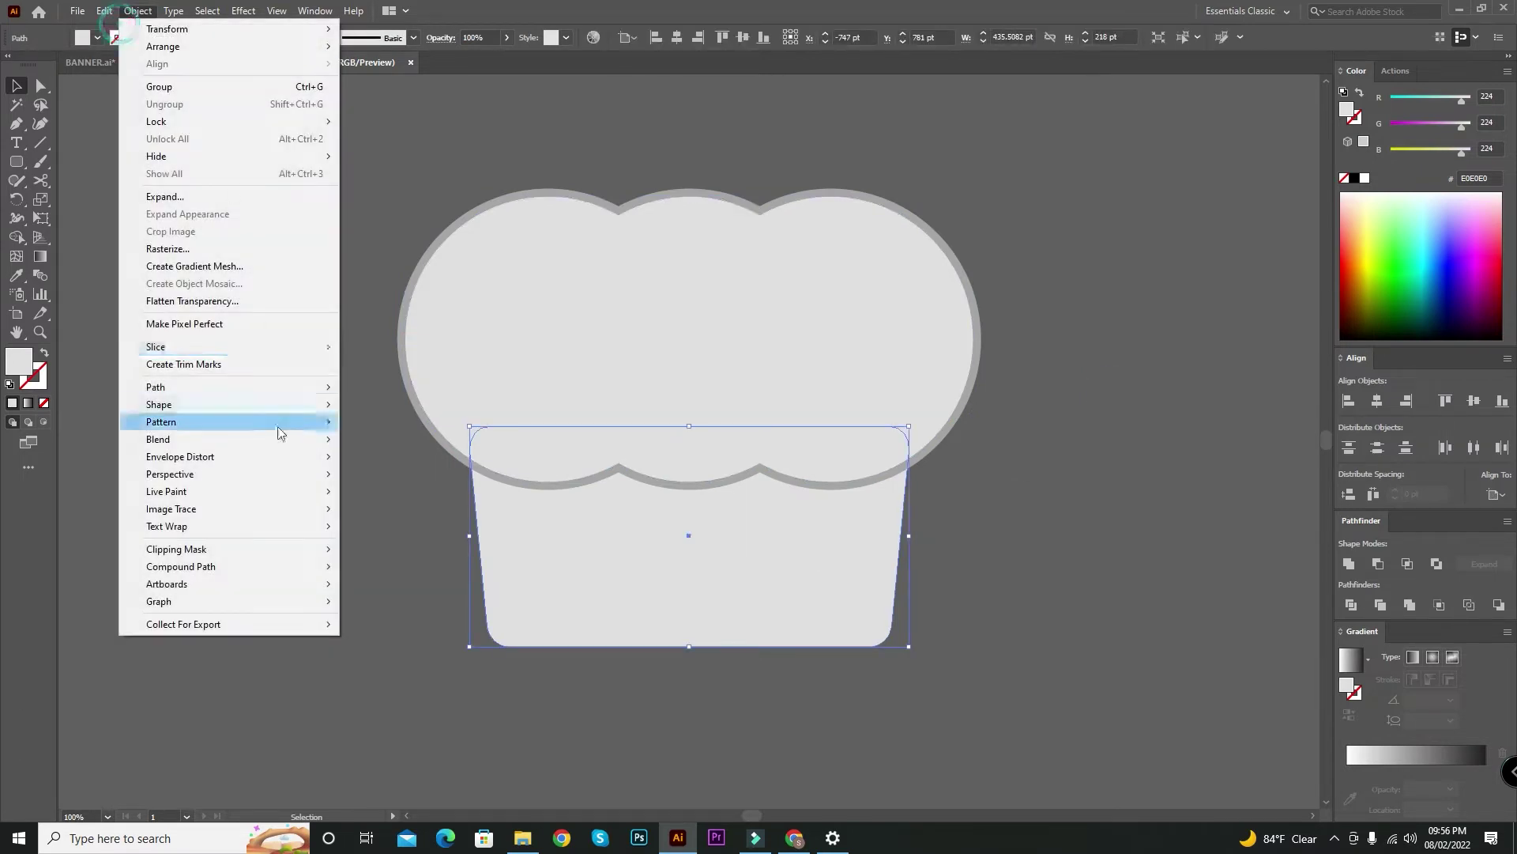
pyautogui.click(215, 391)
pyautogui.click(378, 446)
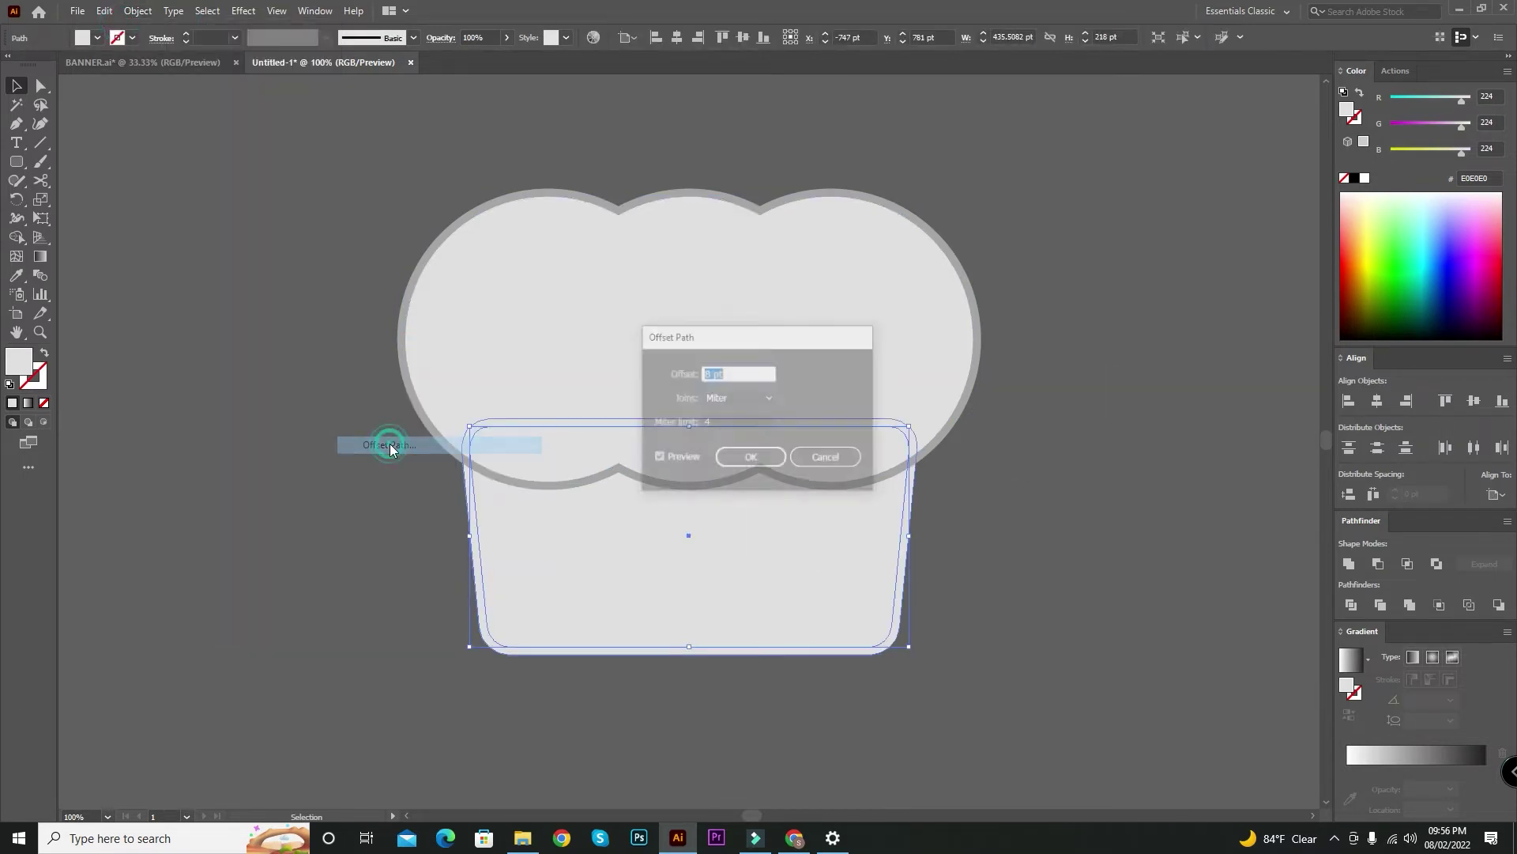
pyautogui.click(740, 455)
# Step: Give the base's offset shape the grey A5A5A5 sampled from the cloud's outline
pyautogui.click(16, 274)
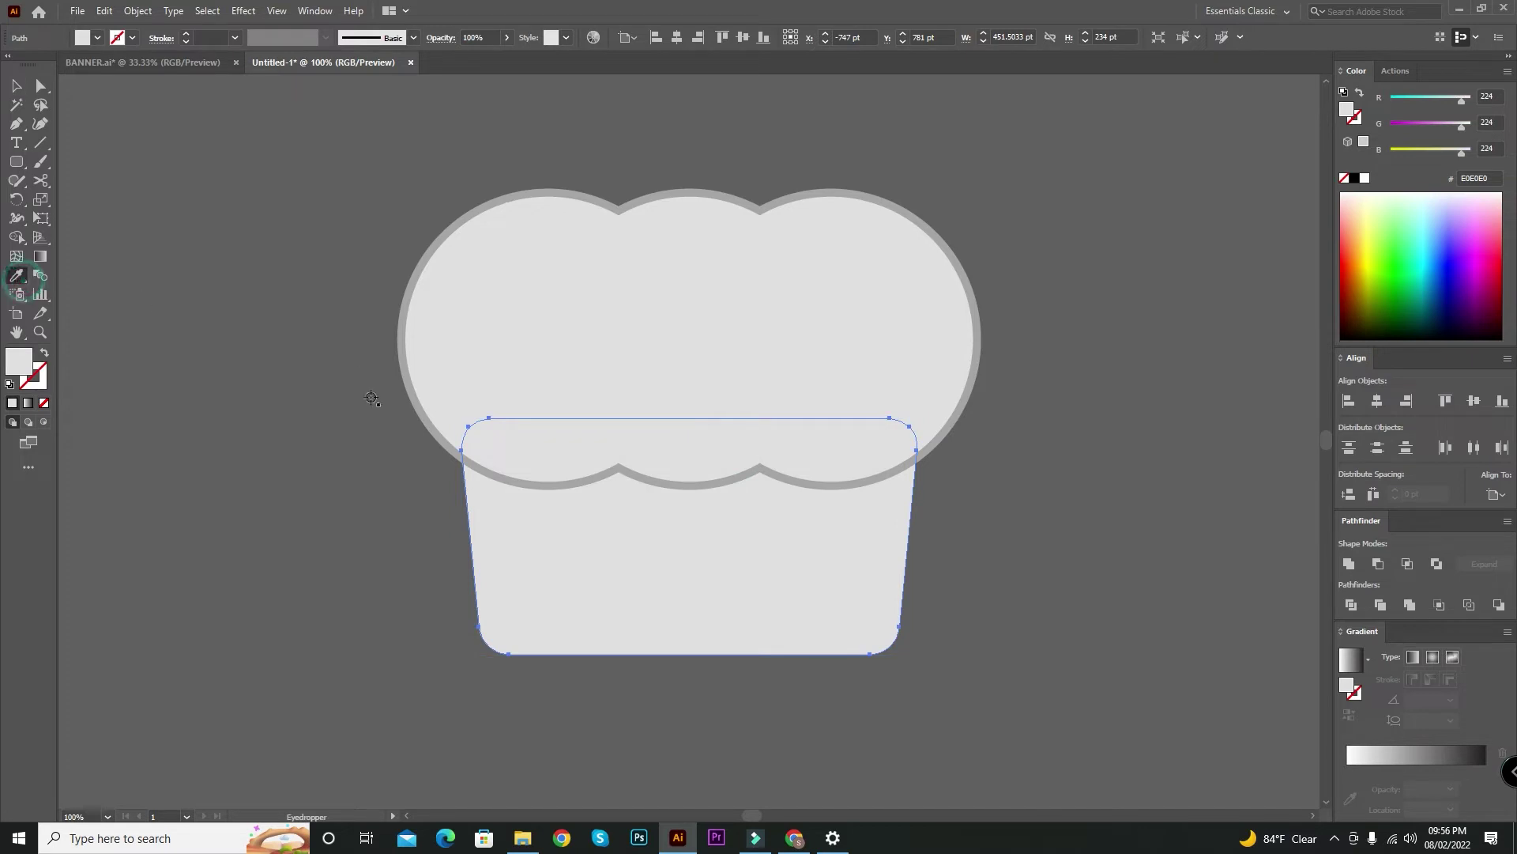
pyautogui.click(414, 397)
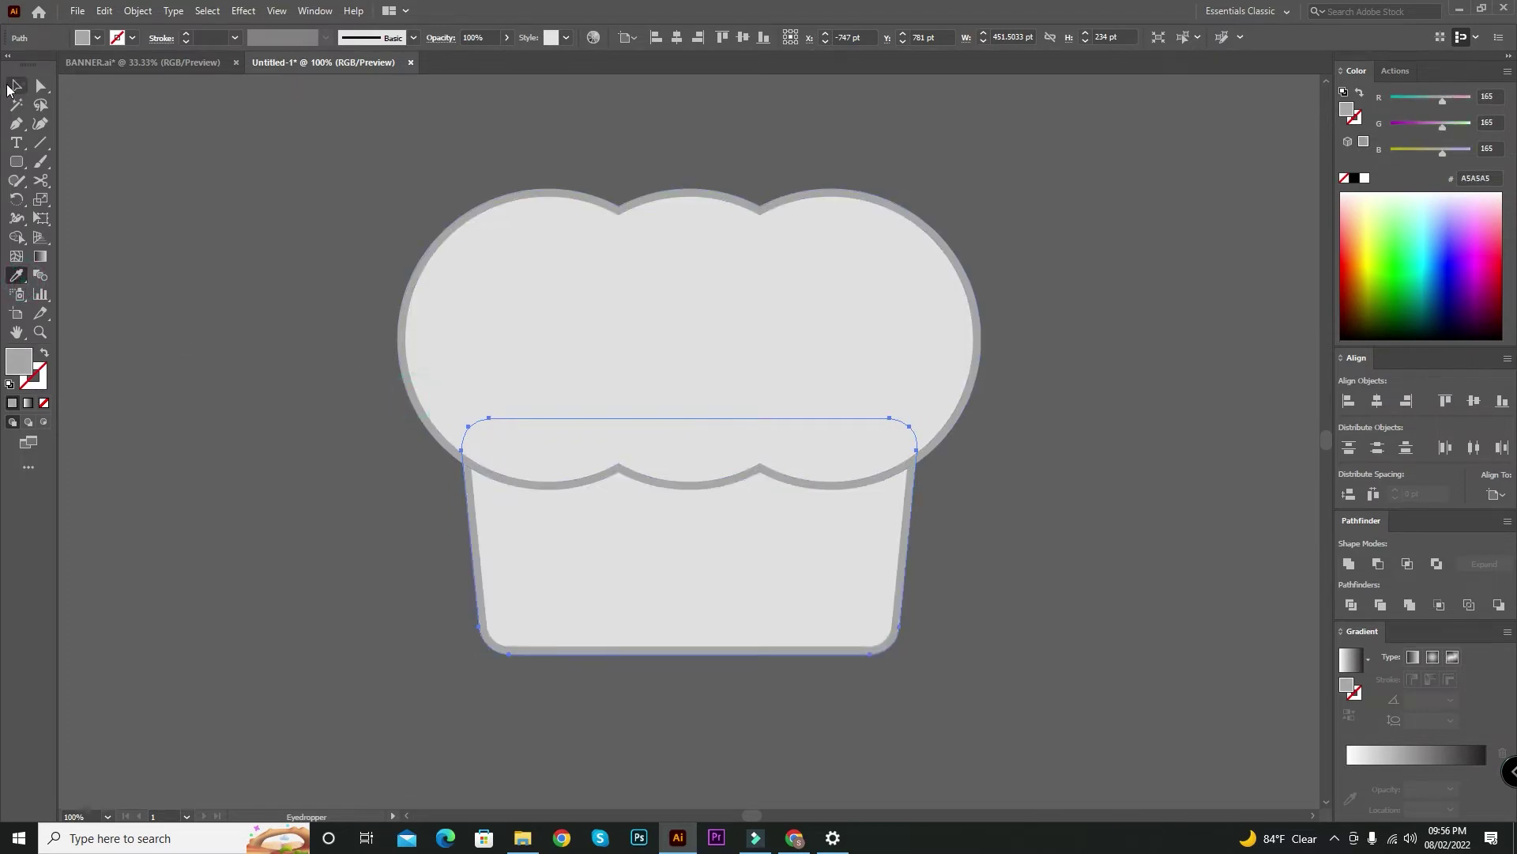
pyautogui.click(16, 85)
pyautogui.click(235, 277)
# Step: Offset the cloud's grey outline shape outward by 21 pt and lower the new shape's opacity to 44%
pyautogui.click(783, 344)
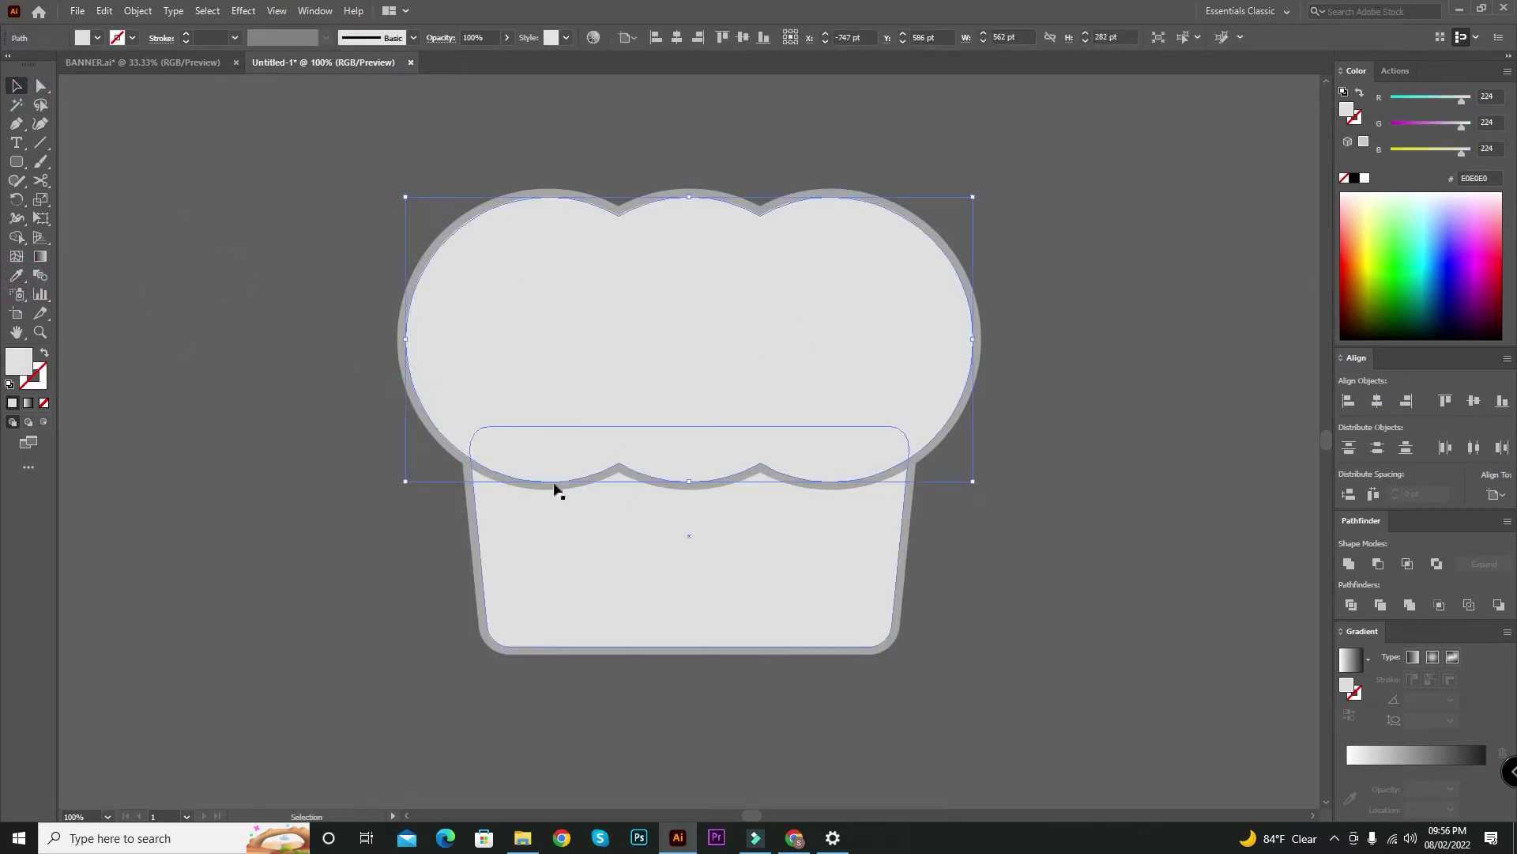
pyautogui.click(411, 399)
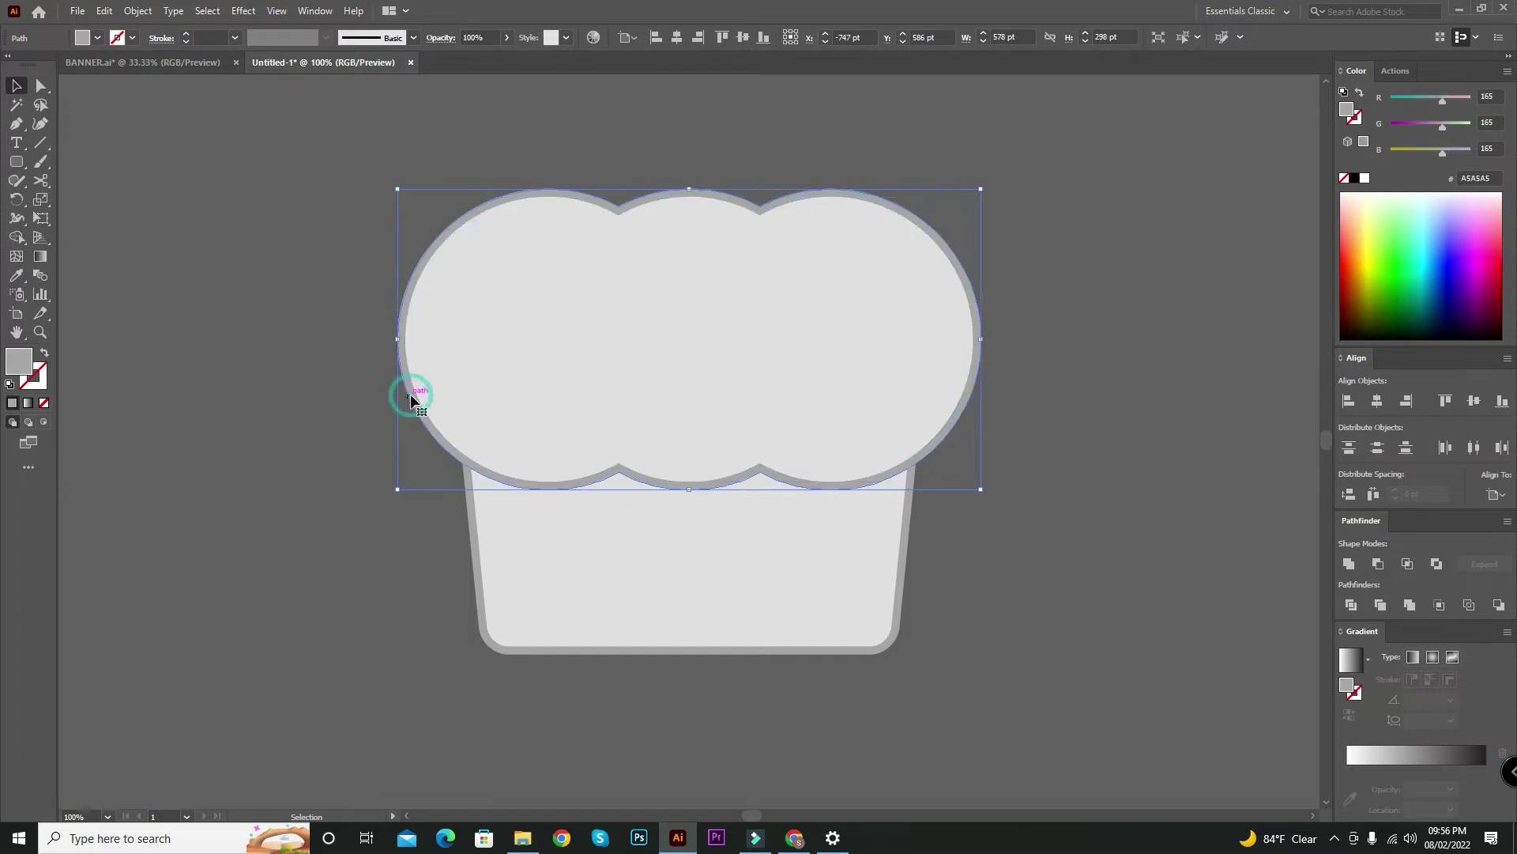
pyautogui.click(138, 11)
pyautogui.moveTo(170, 387)
pyautogui.click(387, 441)
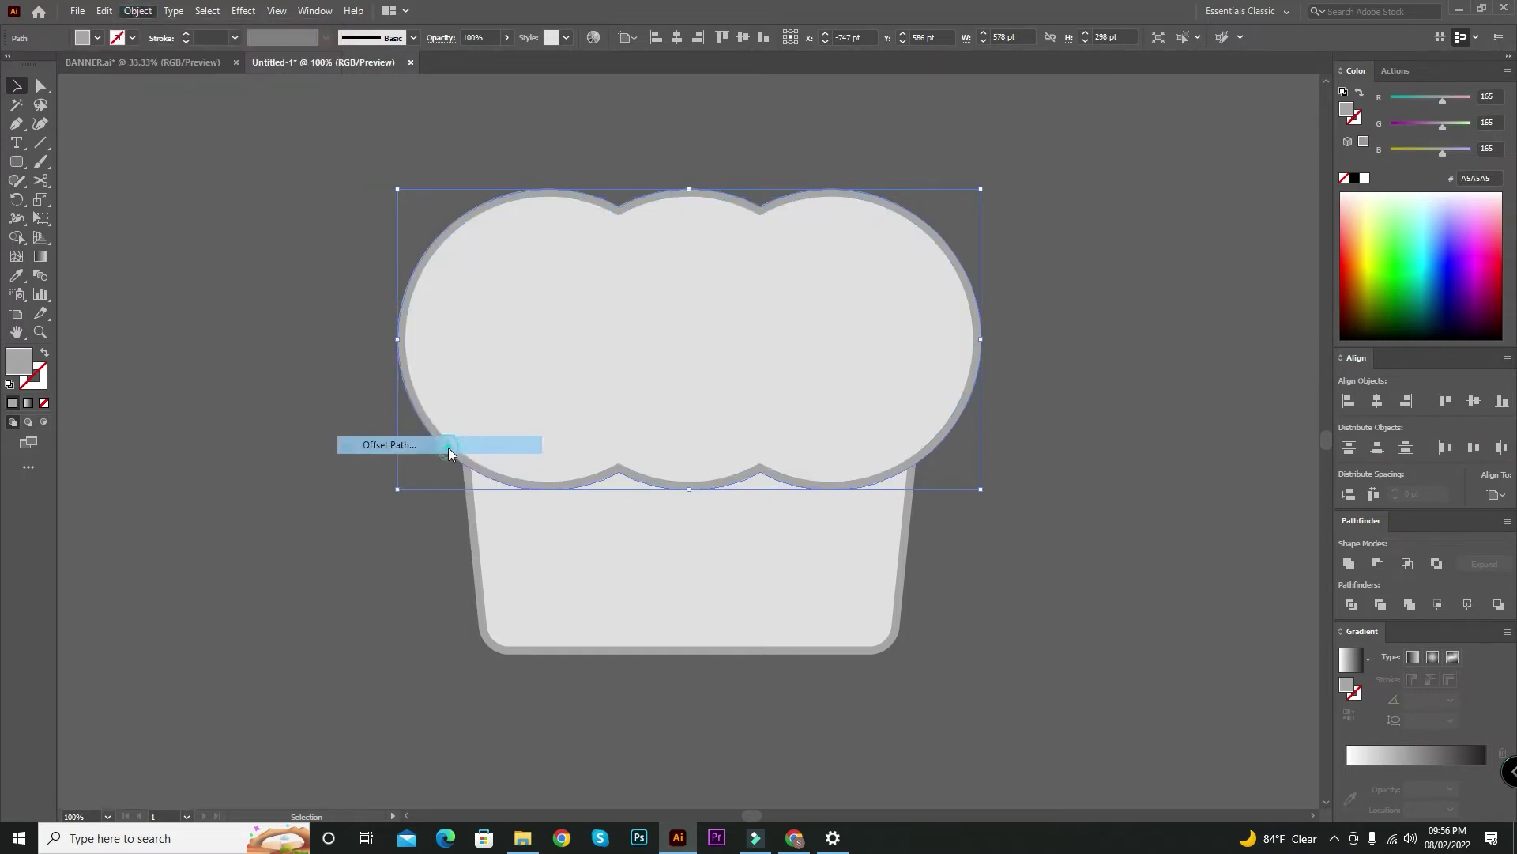
pyautogui.press('Up')
pyautogui.press('Up')
pyautogui.press('Up')
pyautogui.press('Up')
pyautogui.press('Up')
pyautogui.press('Up')
pyautogui.press('Up')
pyautogui.press('Up')
pyautogui.press('Up')
pyautogui.press('Up')
pyautogui.press('Up')
pyautogui.press('Up')
pyautogui.press('Up')
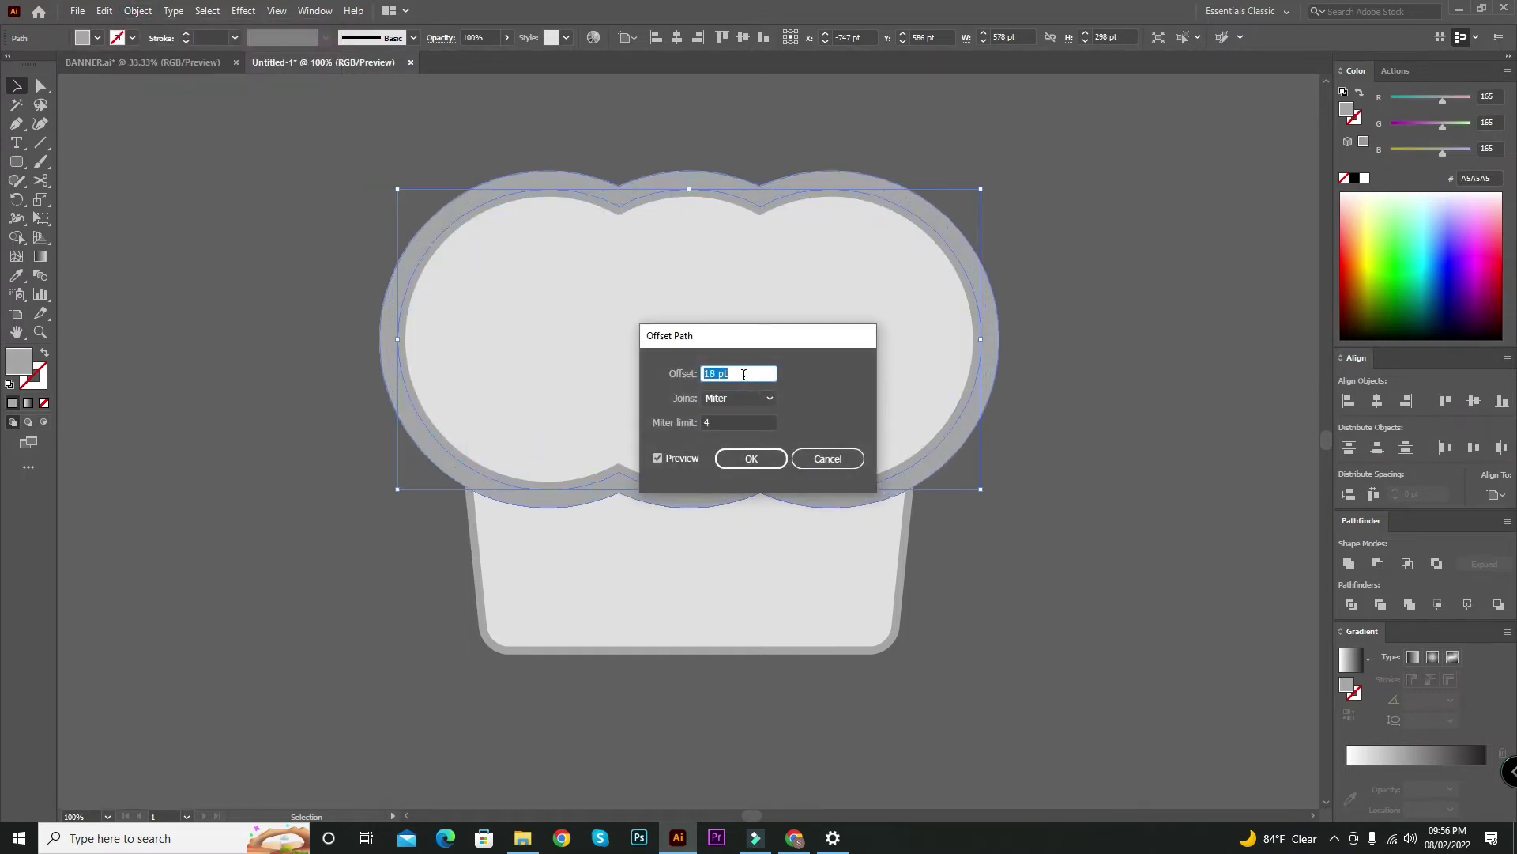
pyautogui.click(745, 472)
pyautogui.click(507, 37)
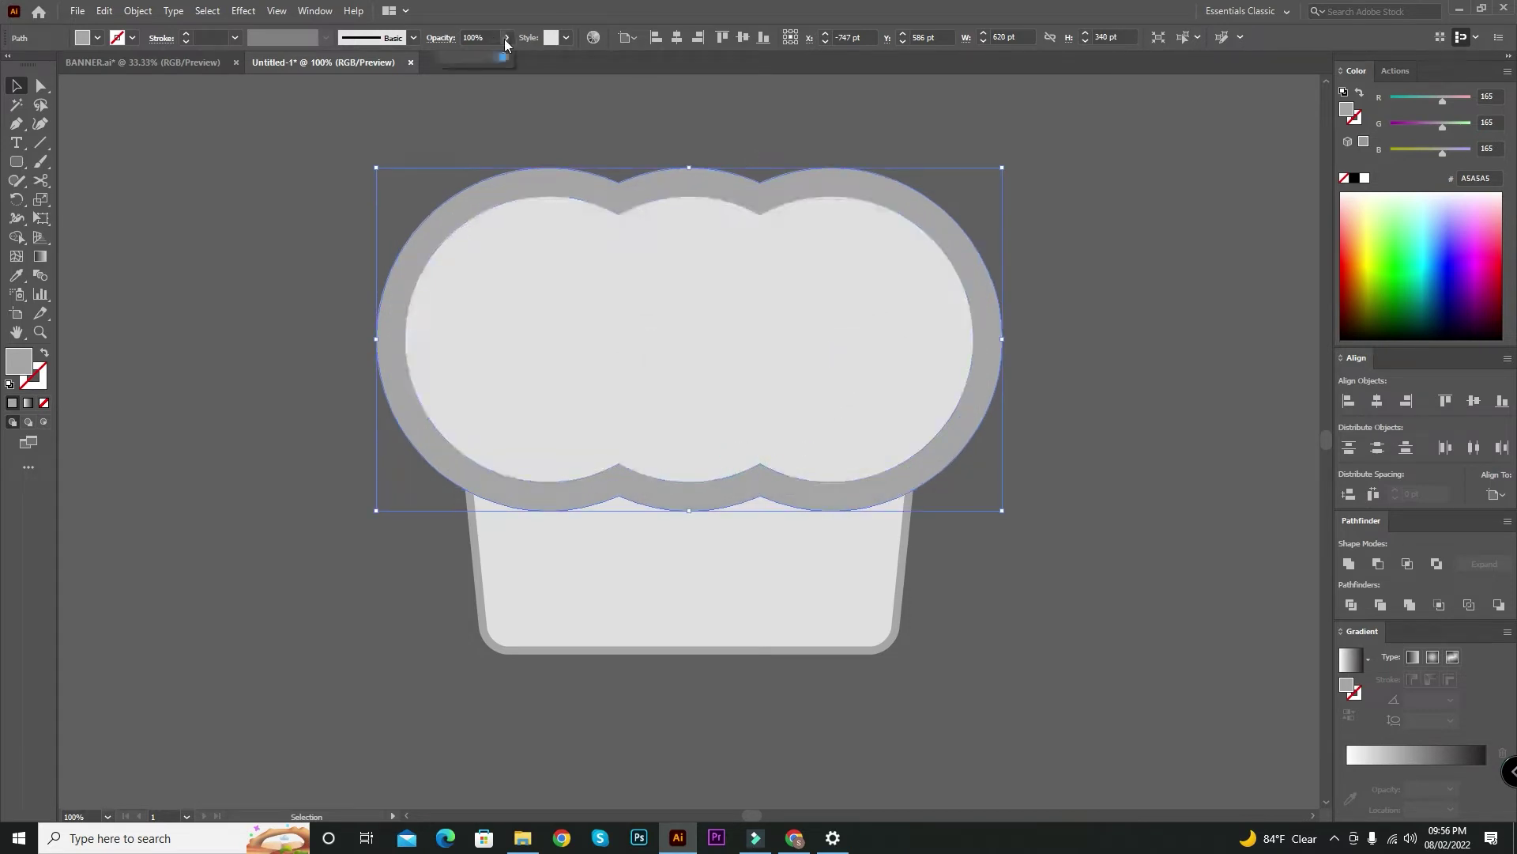
pyautogui.click(473, 59)
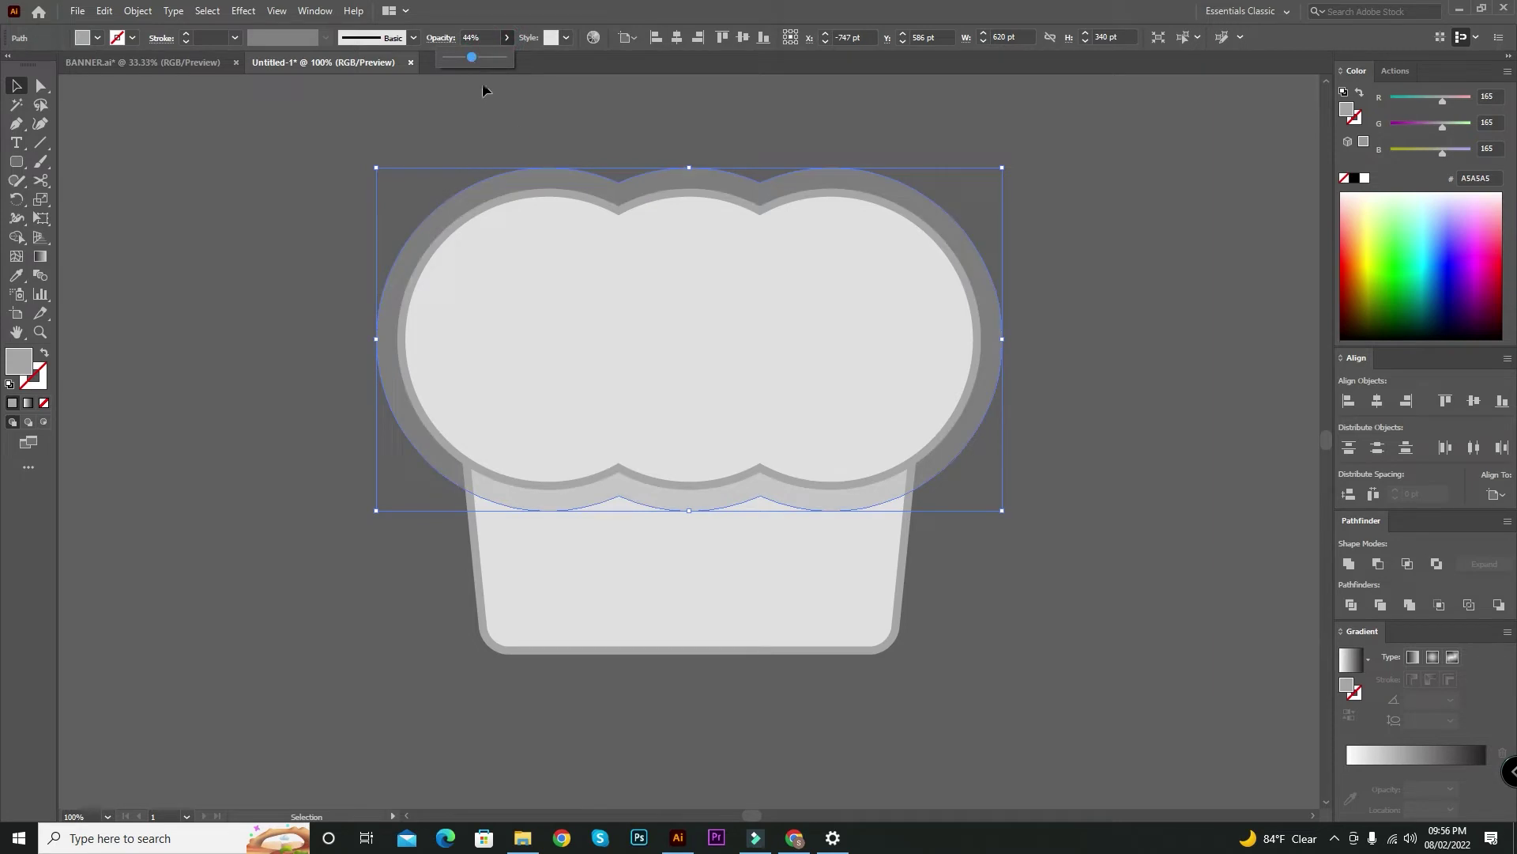
# Step: Trim the translucent 44% offset shape with Shape Builder so only the scalloped shadow inside the tapered base remains
pyautogui.keyDown('shift'); pyautogui.click(623, 594); pyautogui.keyUp('shift')
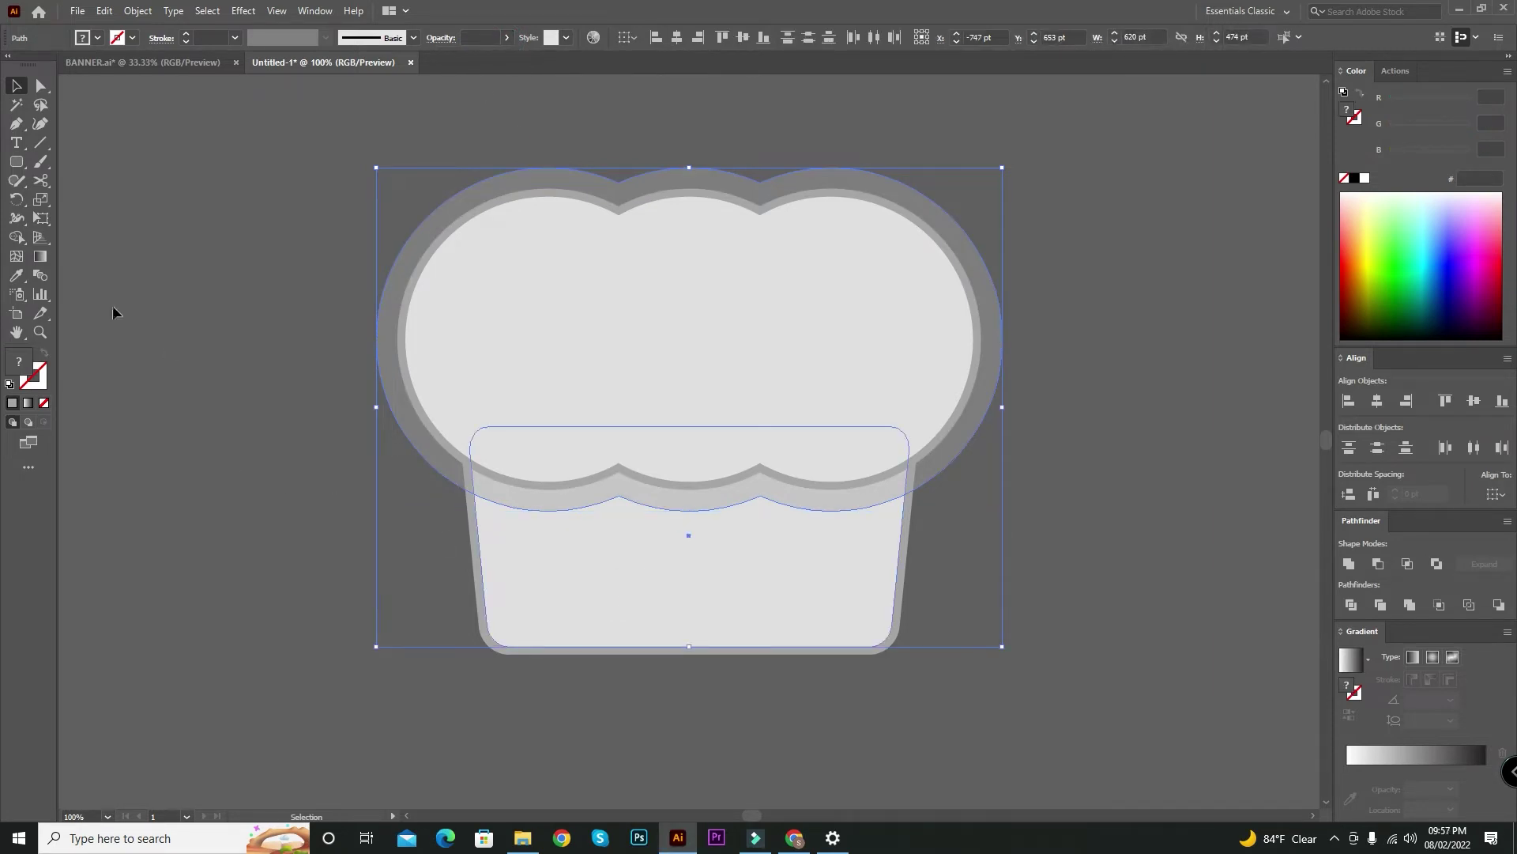
pyautogui.click(16, 237)
pyautogui.click(408, 396)
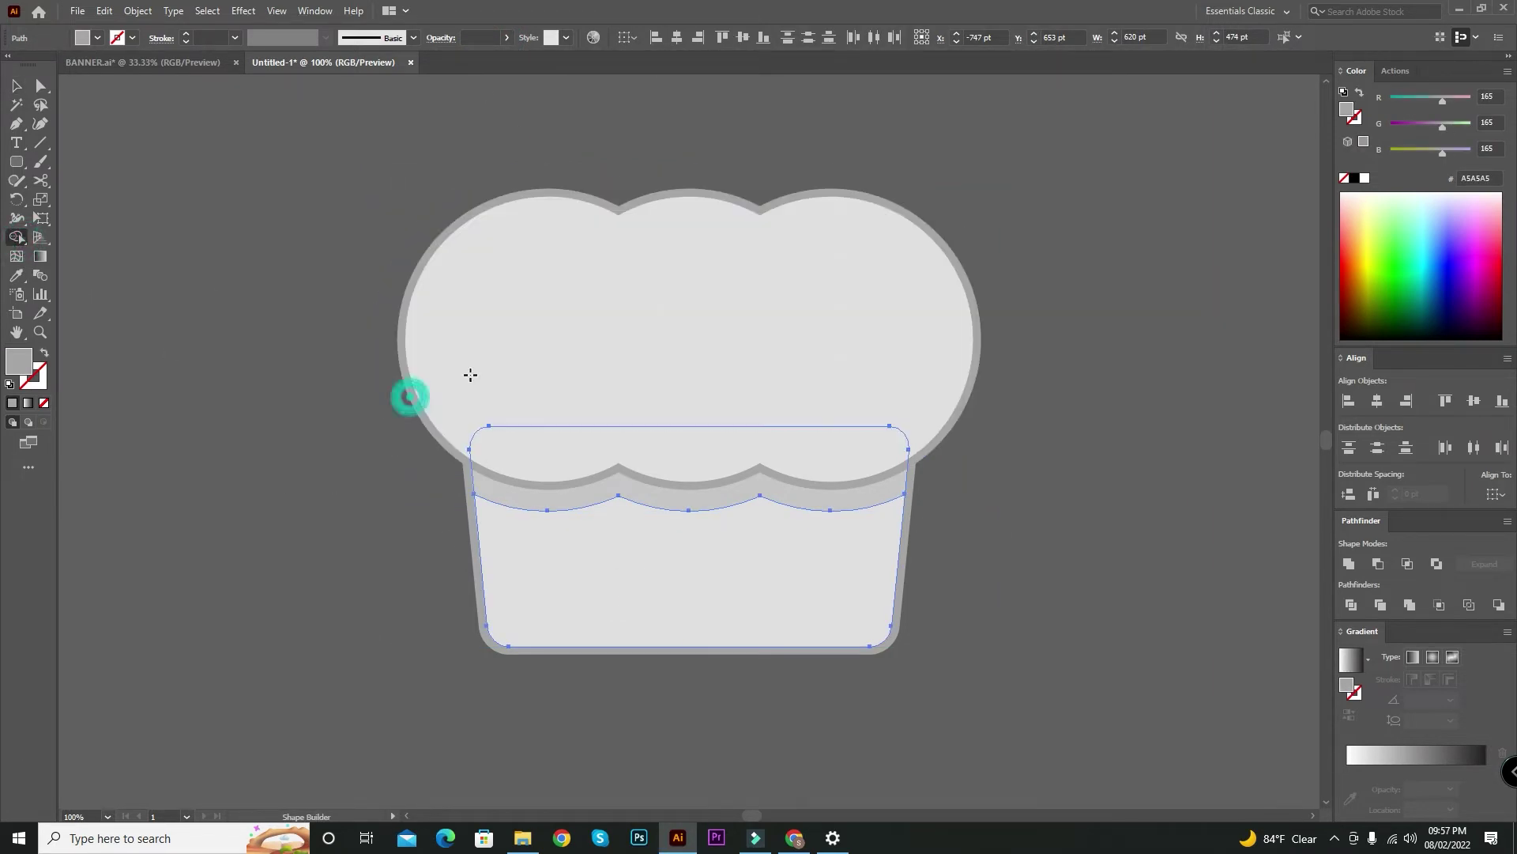
pyautogui.click(14, 87)
pyautogui.click(265, 238)
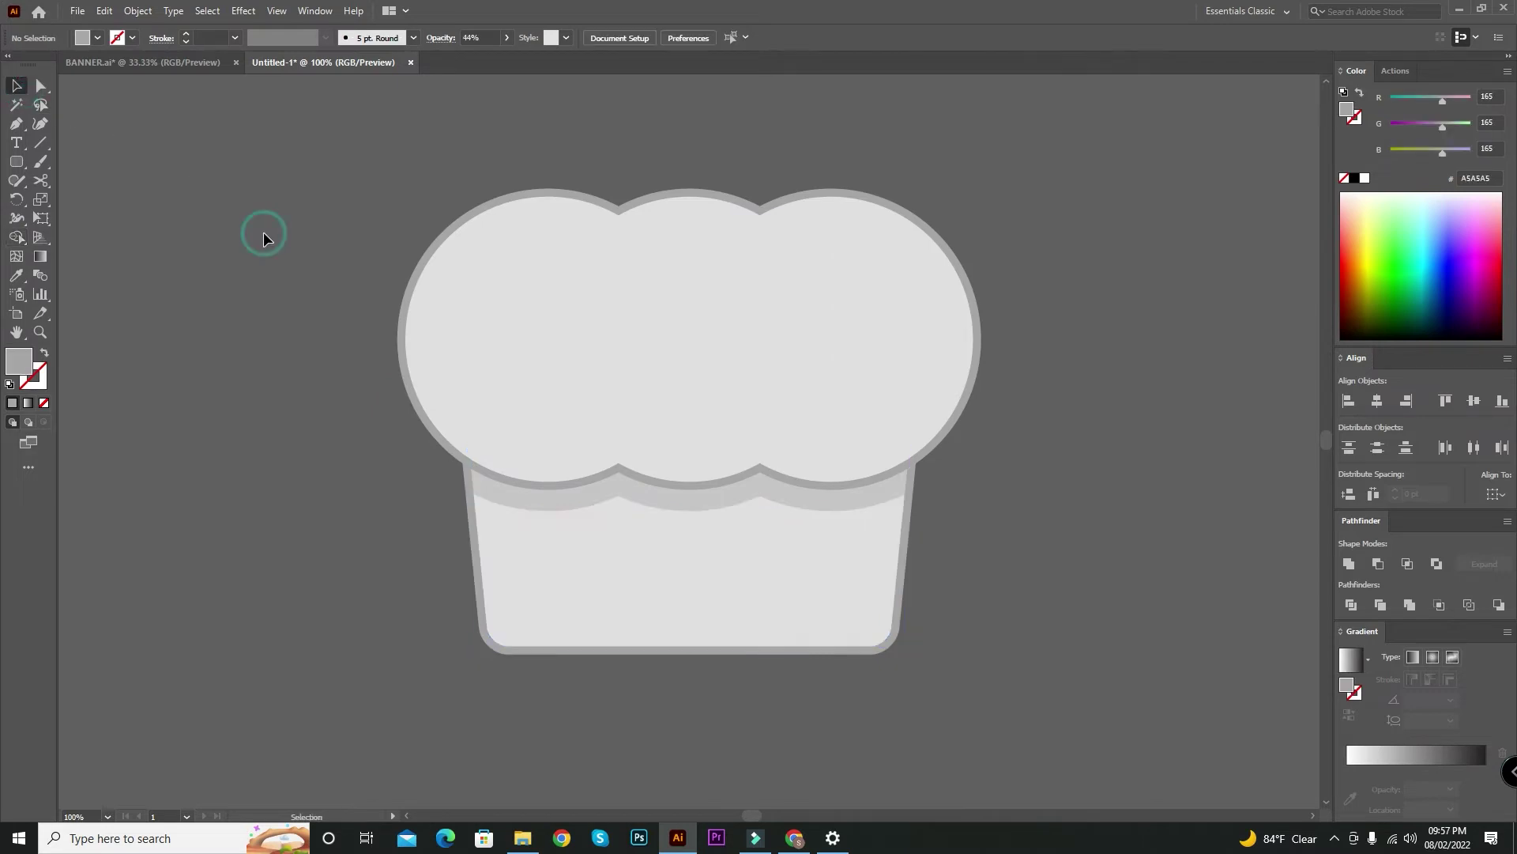
pyautogui.hotkey('ctrl', '-')
pyautogui.hotkey('ctrl', '+')
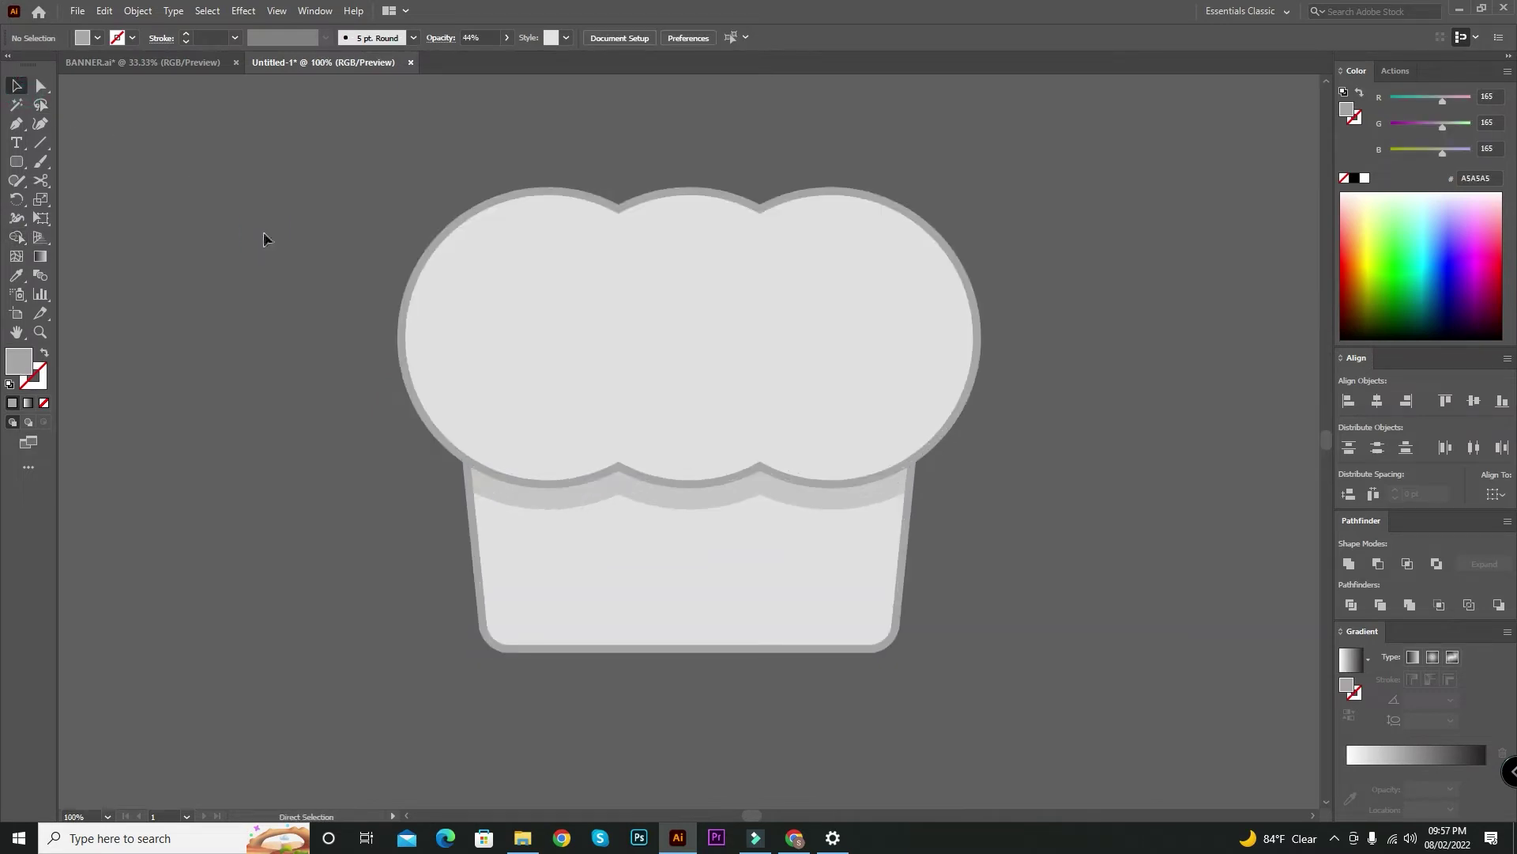
# Step: Draw a grey ellipse about 93 by 55 pt over the upper-left lobe of the cloud shape
pyautogui.click(16, 164)
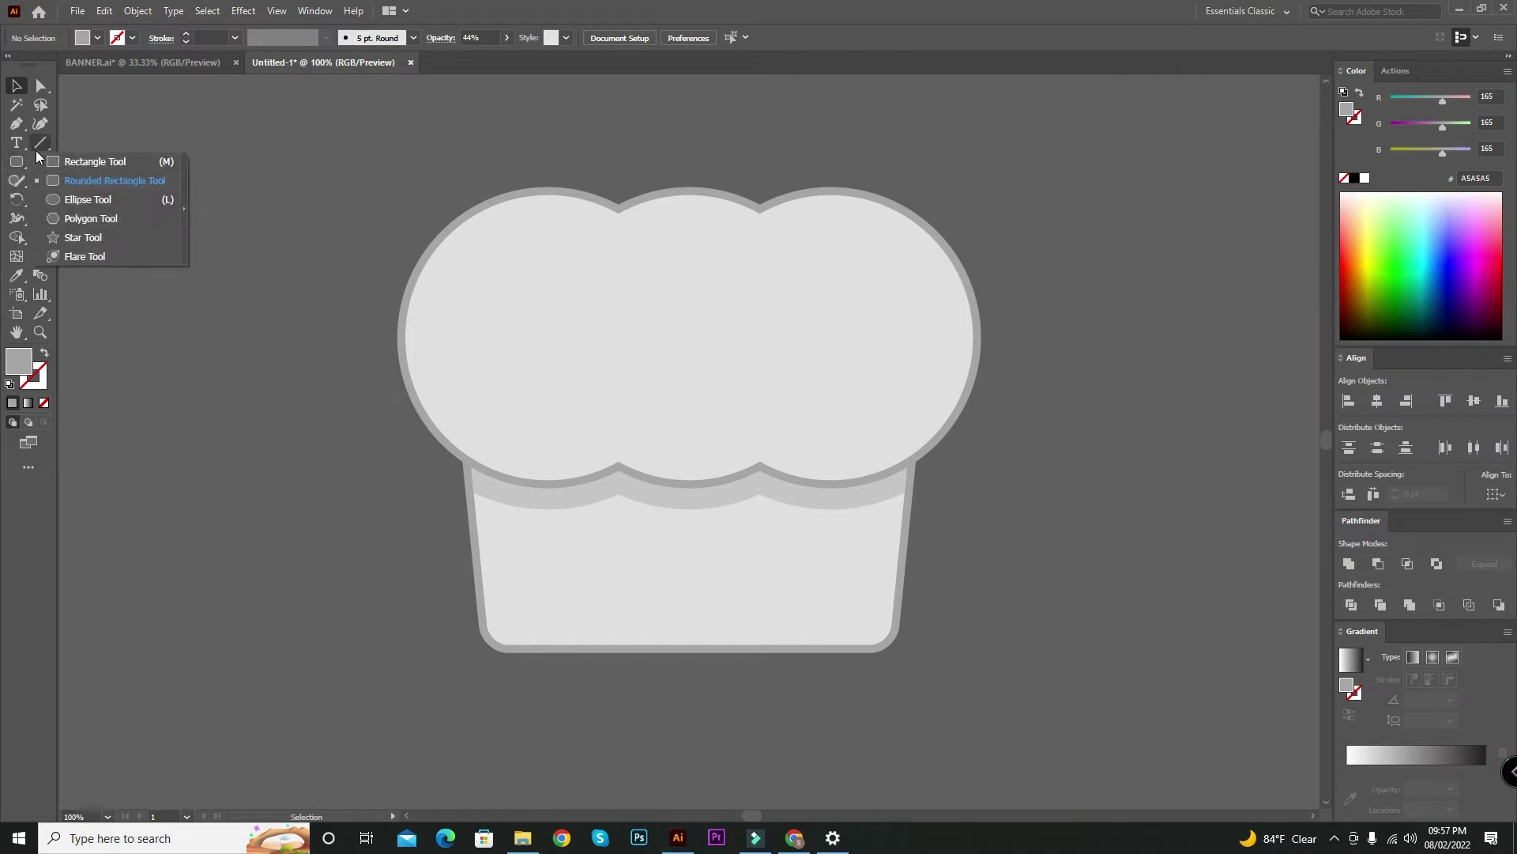
pyautogui.click(71, 199)
pyautogui.hotkey('ctrl', '+')
pyautogui.scroll(2, 405, 275)
pyautogui.scroll(2, 405, 275)
pyautogui.moveTo(294, 365); pyautogui.dragTo(436, 281)
# Step: Tilt the ellipse to follow the cloud's upper-left curve, move it near that edge and enlarge it to about 106 by 63 pt
pyautogui.click(15, 86)
pyautogui.moveTo(440, 366); pyautogui.dragTo(484, 276)
pyautogui.moveTo(380, 329); pyautogui.dragTo(396, 278)
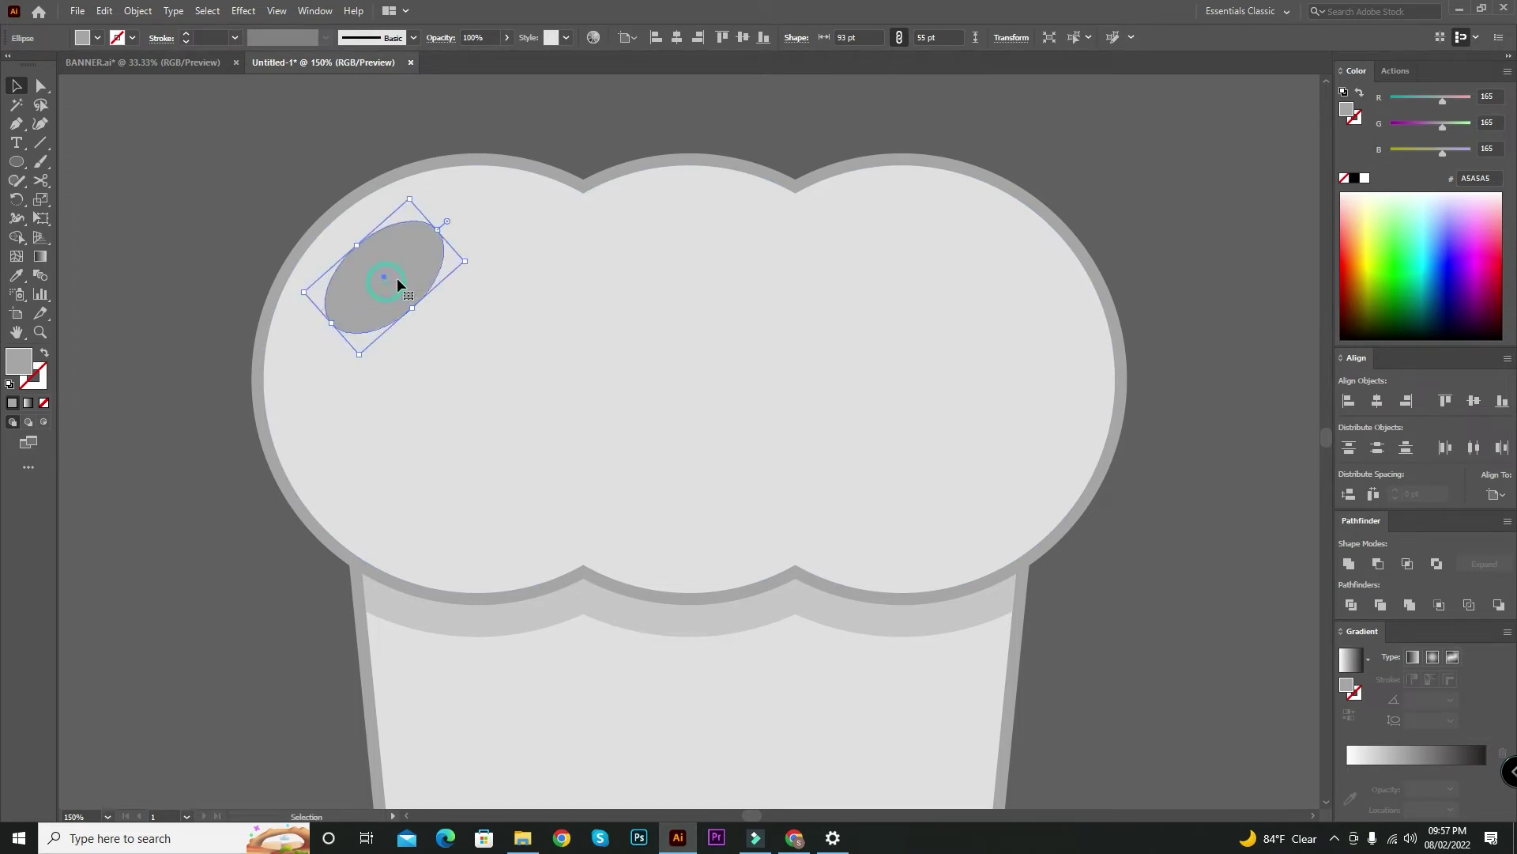
pyautogui.moveTo(332, 321); pyautogui.dragTo(421, 319)
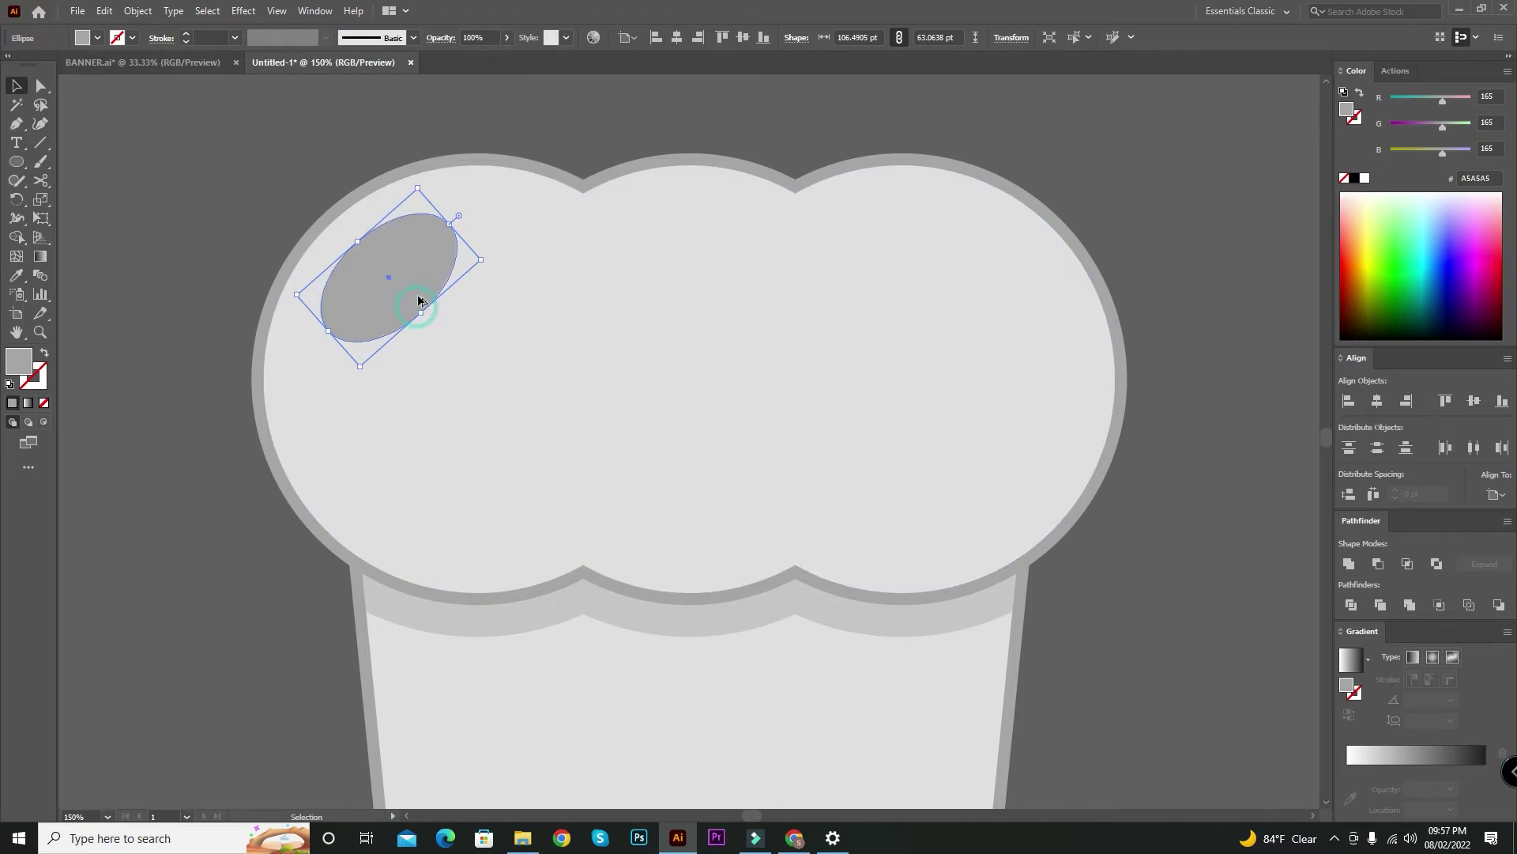
# Step: Fill the tilted ellipse with white and lower its opacity slightly to make a highlight
pyautogui.click(1366, 177)
pyautogui.click(507, 38)
pyautogui.moveTo(502, 58); pyautogui.dragTo(495, 57)
pyautogui.click(474, 103)
# Step: Offset the tapered base's light inner shape inward by 12 pt
pyautogui.click(436, 511)
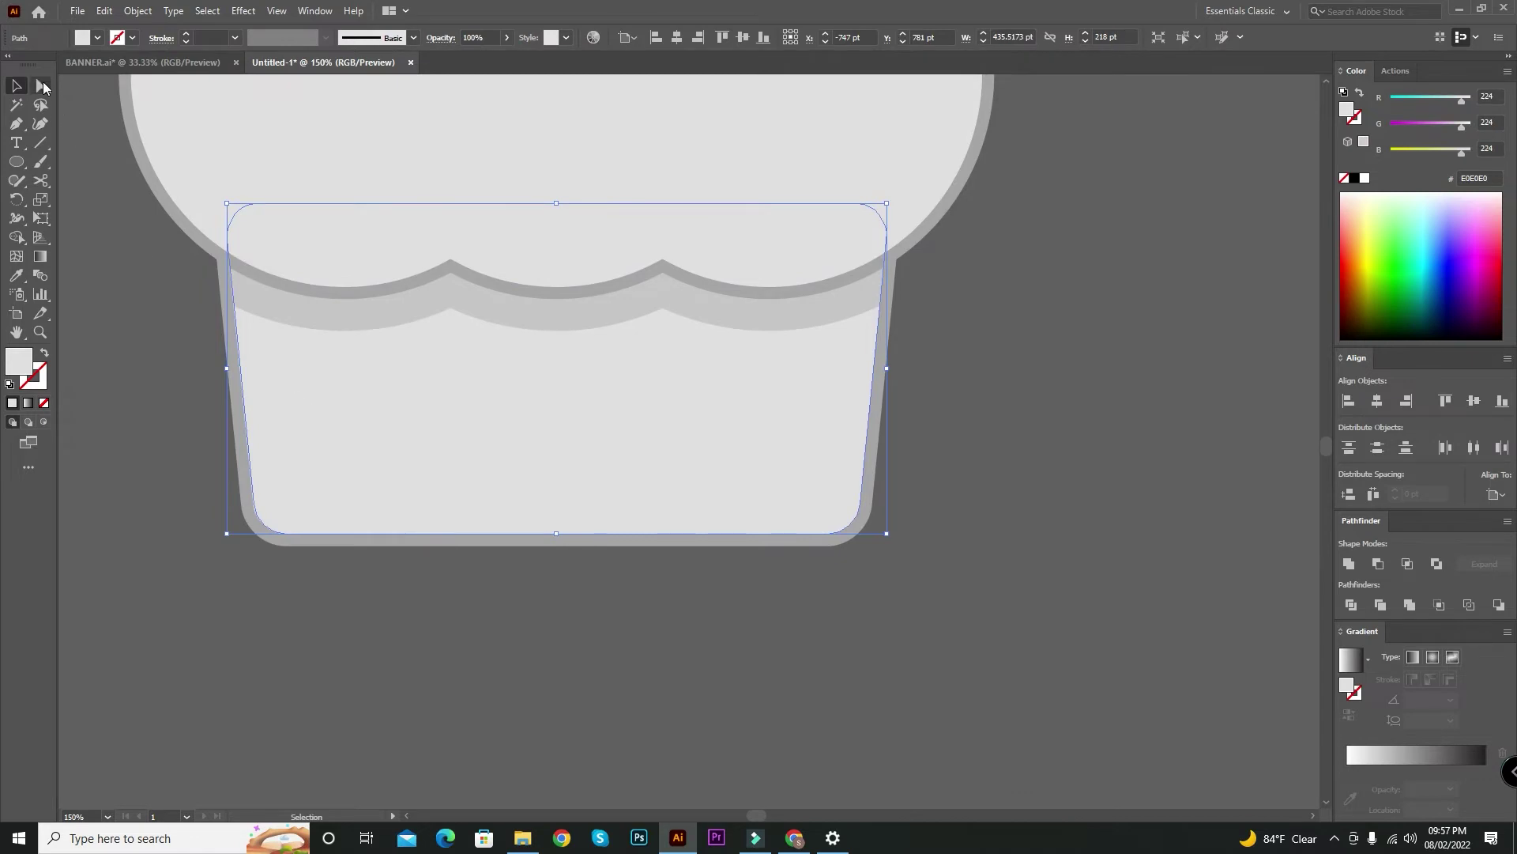
pyautogui.click(137, 11)
pyautogui.moveTo(159, 382)
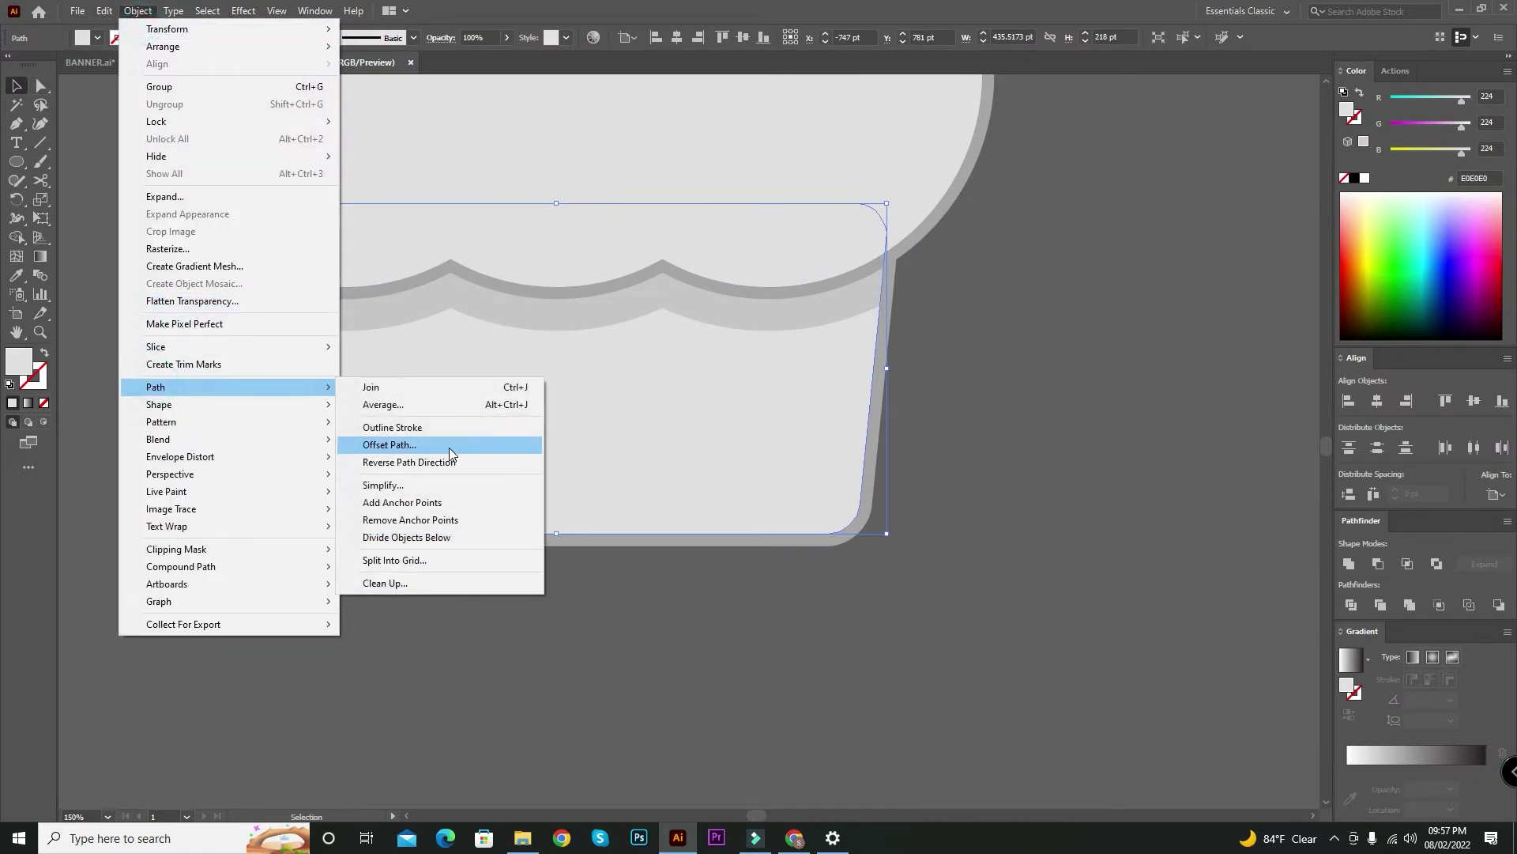
pyautogui.click(407, 440)
pyautogui.press('Down')
pyautogui.press('Down')
pyautogui.press('Down')
pyautogui.press('Down')
pyautogui.press('Down')
pyautogui.press('Down')
pyautogui.press('Down')
pyautogui.press('Down')
pyautogui.press('Down')
pyautogui.press('Down')
pyautogui.press('Down')
pyautogui.press('Down')
pyautogui.press('Down')
pyautogui.press('Down')
pyautogui.press('Down')
pyautogui.press('Down')
pyautogui.press('Down')
pyautogui.press('Down')
pyautogui.press('Down')
pyautogui.press('Down')
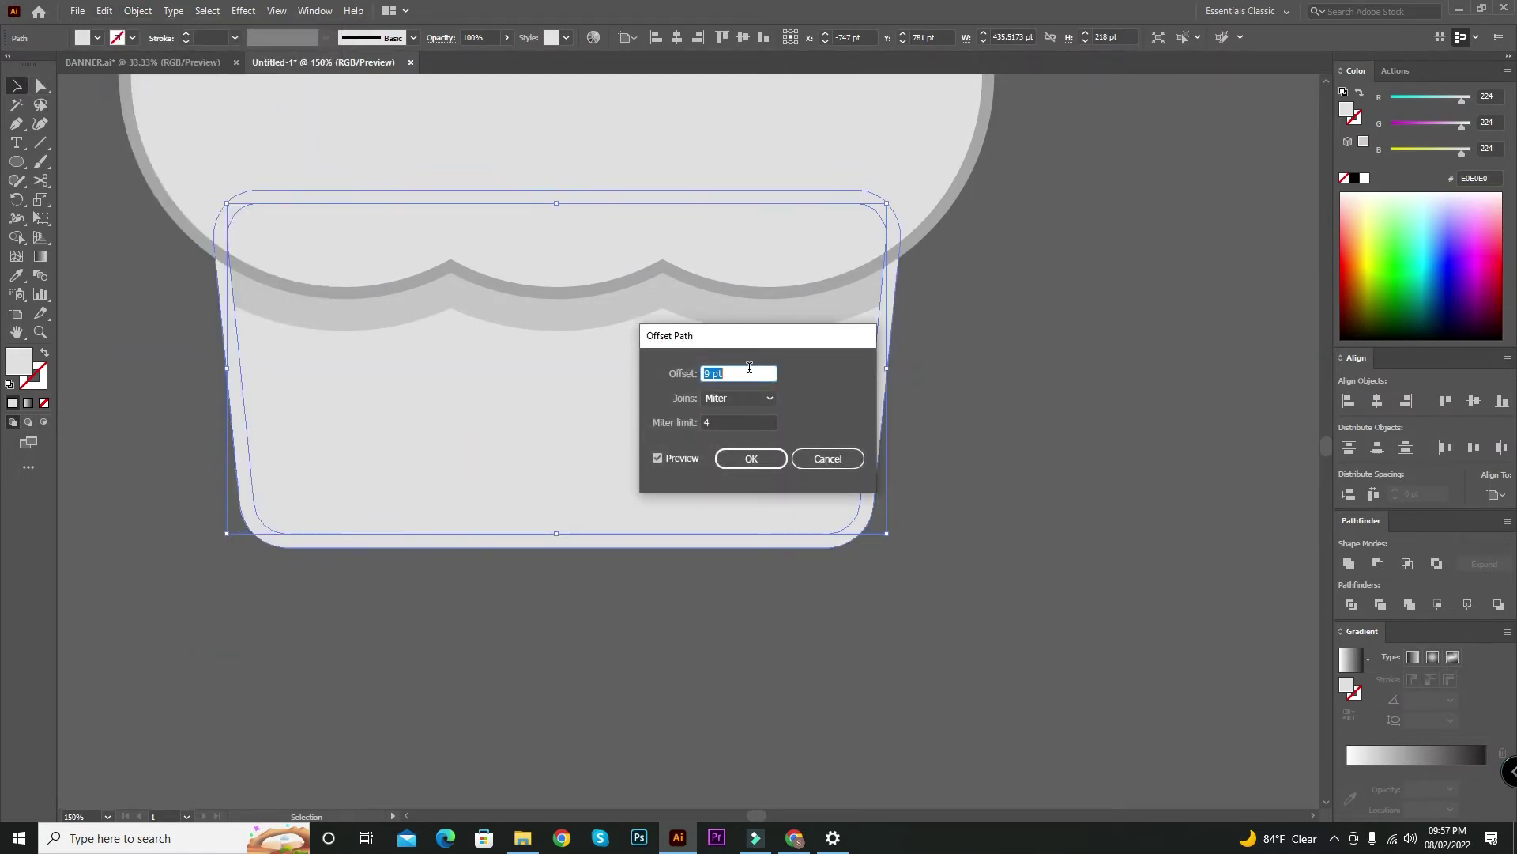
pyautogui.press('Down')
pyautogui.press('Down')
pyautogui.press('Down')
pyautogui.press('Down')
pyautogui.press('Down')
pyautogui.press('Down')
pyautogui.press('Down')
pyautogui.press('Down')
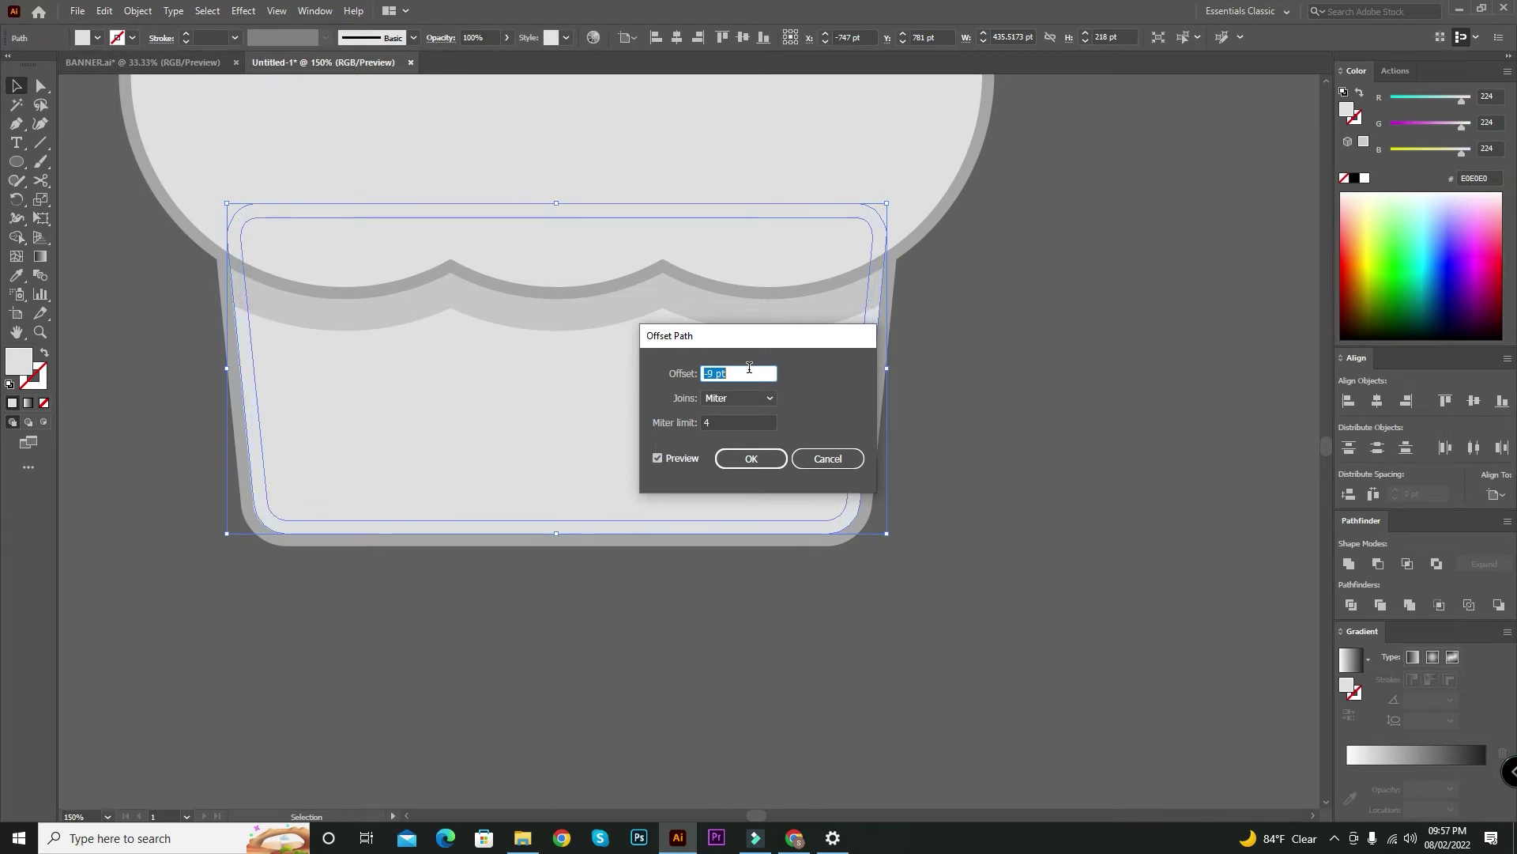
pyautogui.click(749, 465)
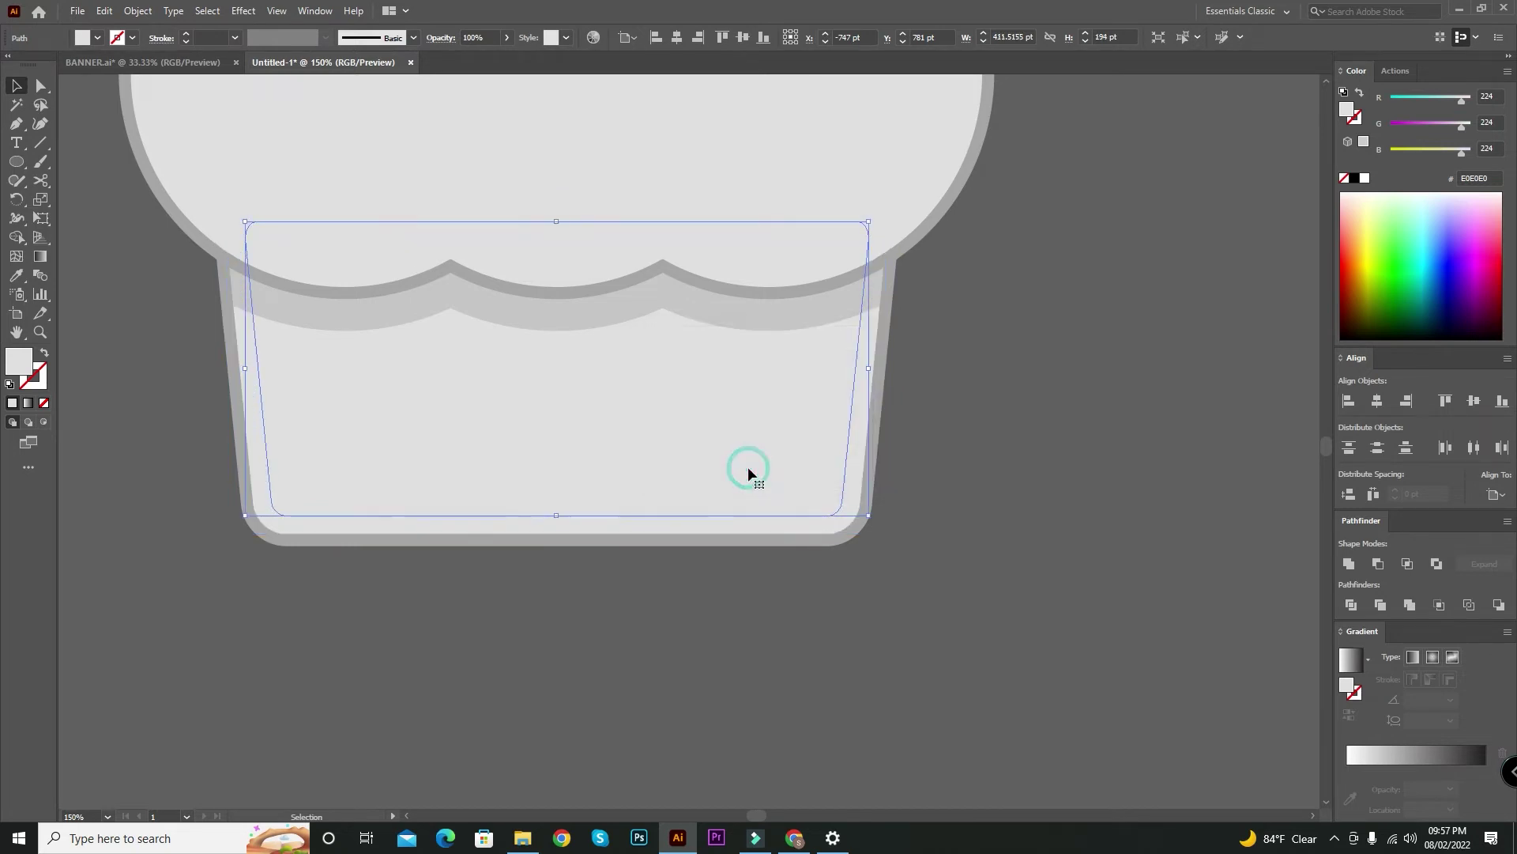
# Step: Cut the inset path on its left side and bottom edge with Scissors and delete everything except the lower-left corner piece
pyautogui.click(40, 180)
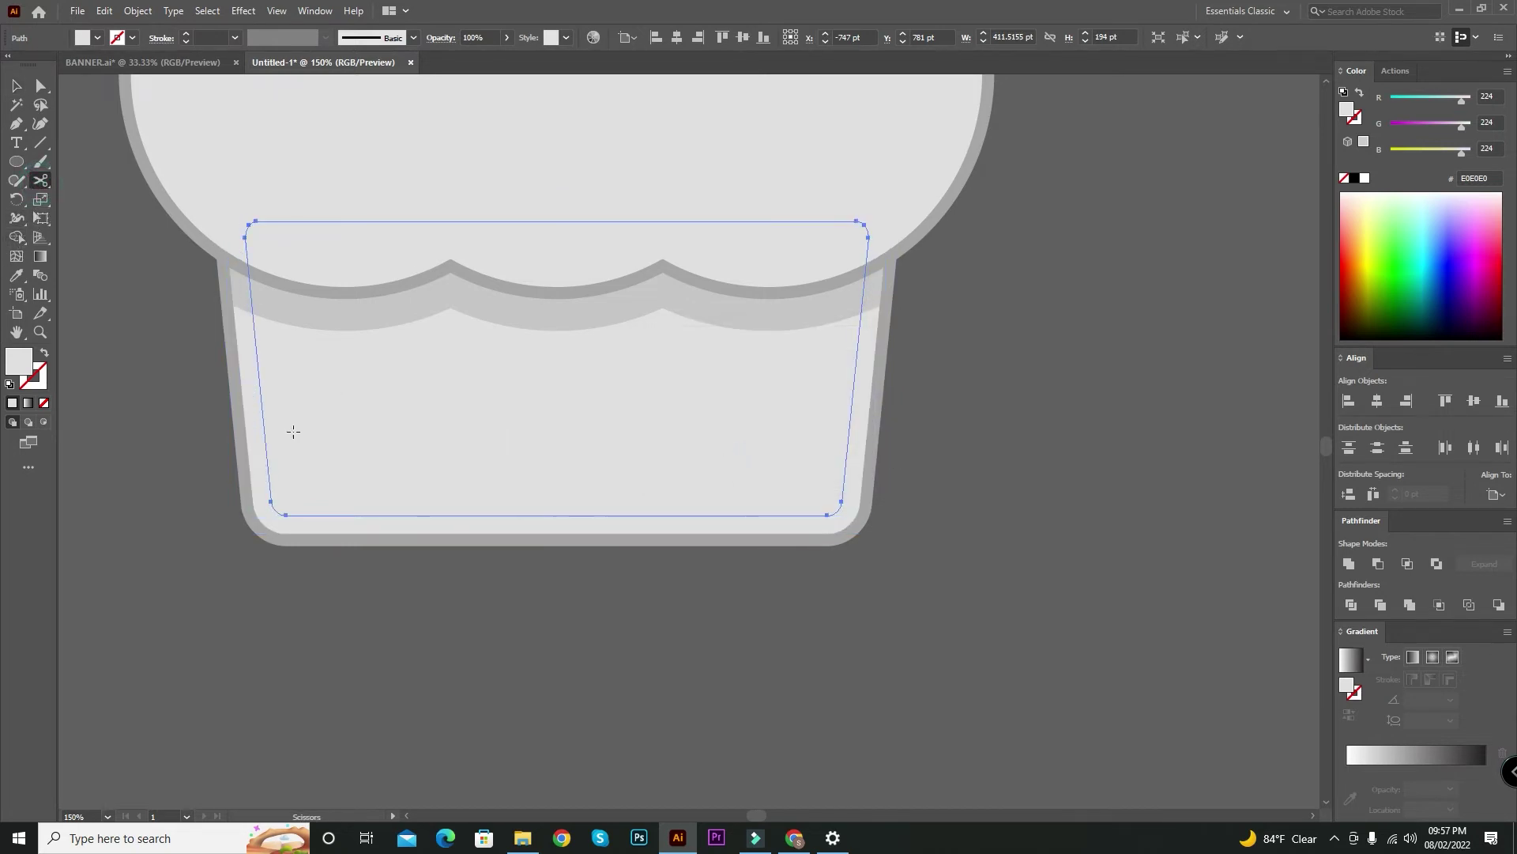
pyautogui.click(259, 393)
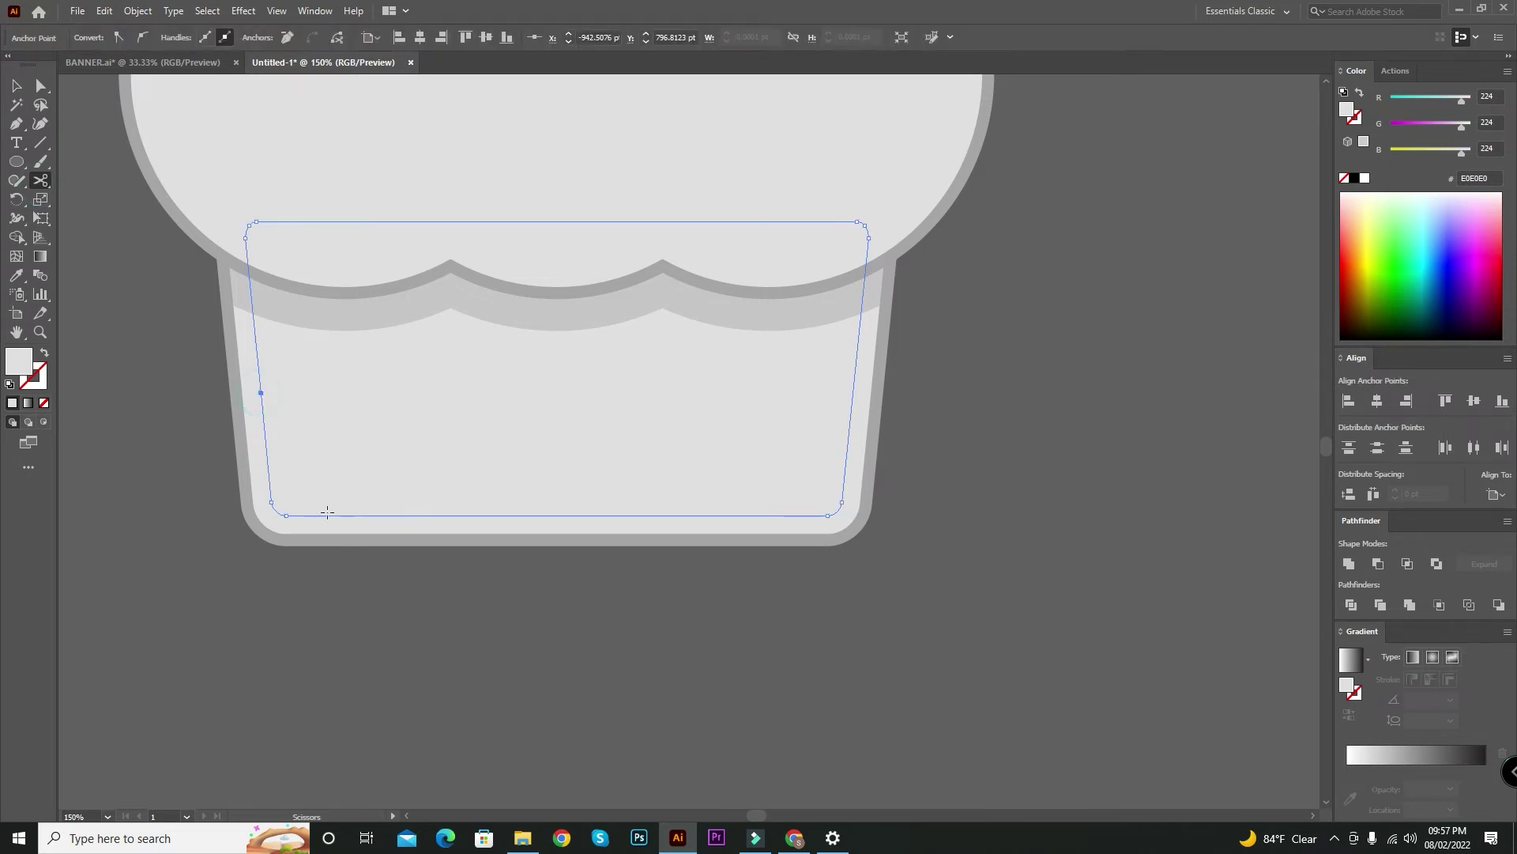
pyautogui.click(382, 516)
pyautogui.press('v')
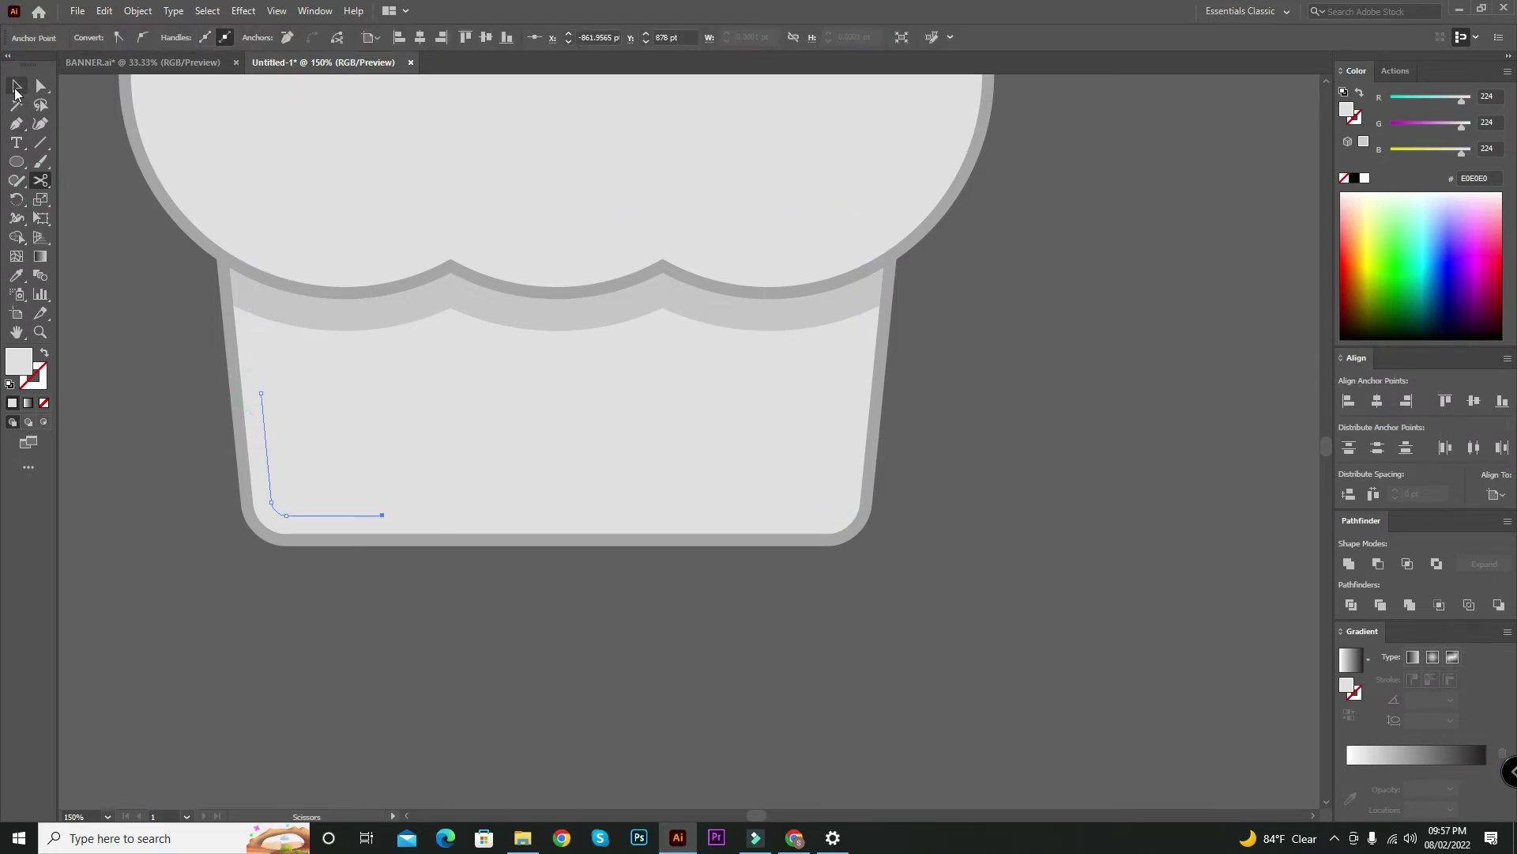
pyautogui.click(720, 518)
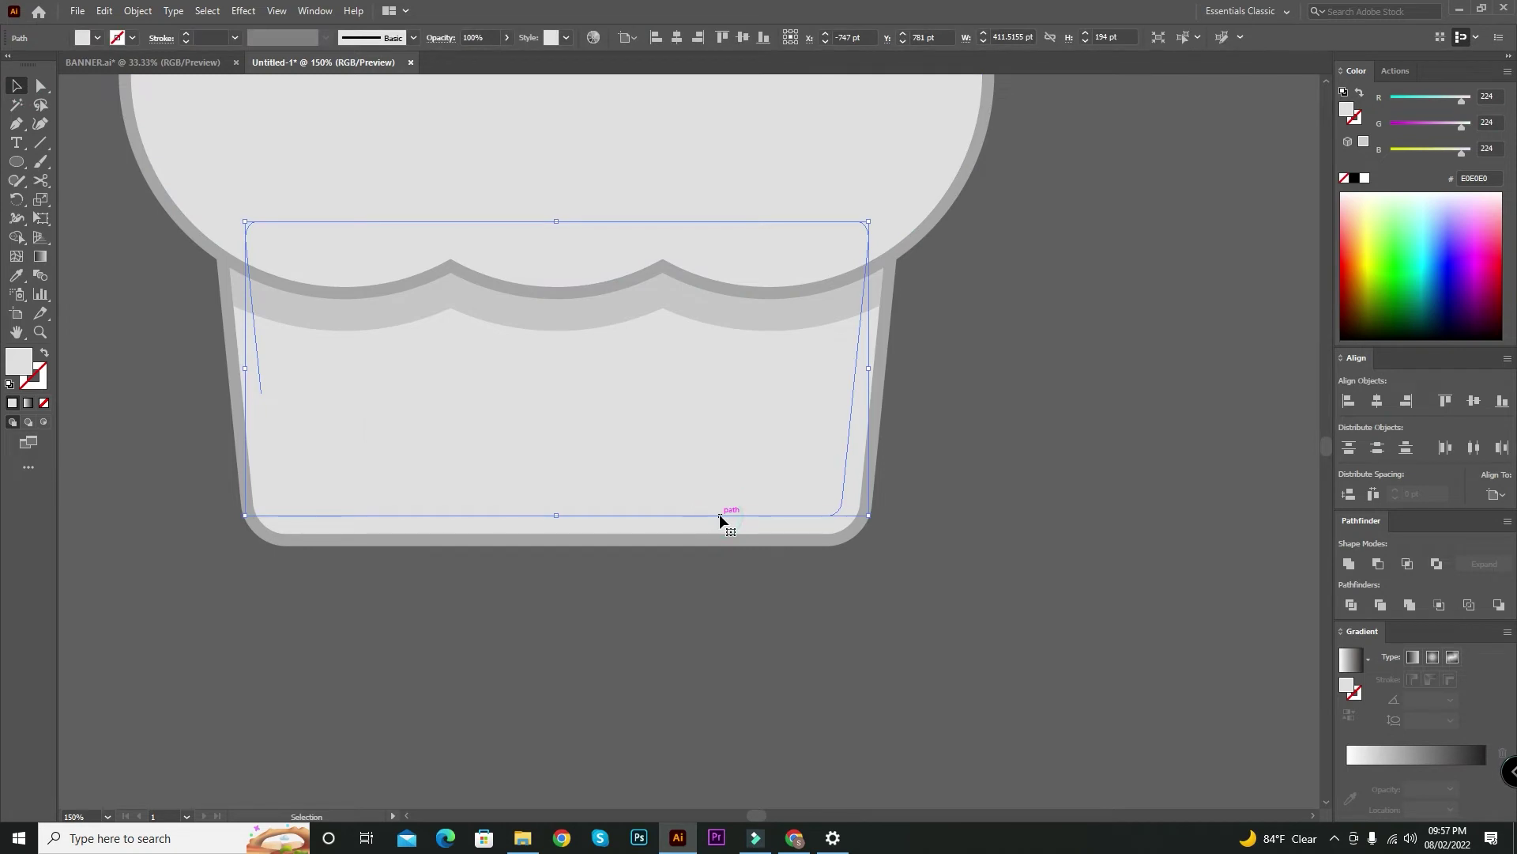
pyautogui.press('Delete')
# Step: Give the corner path no fill and an 11 pt white stroke with a width profile tapering at both ends
pyautogui.click(278, 494)
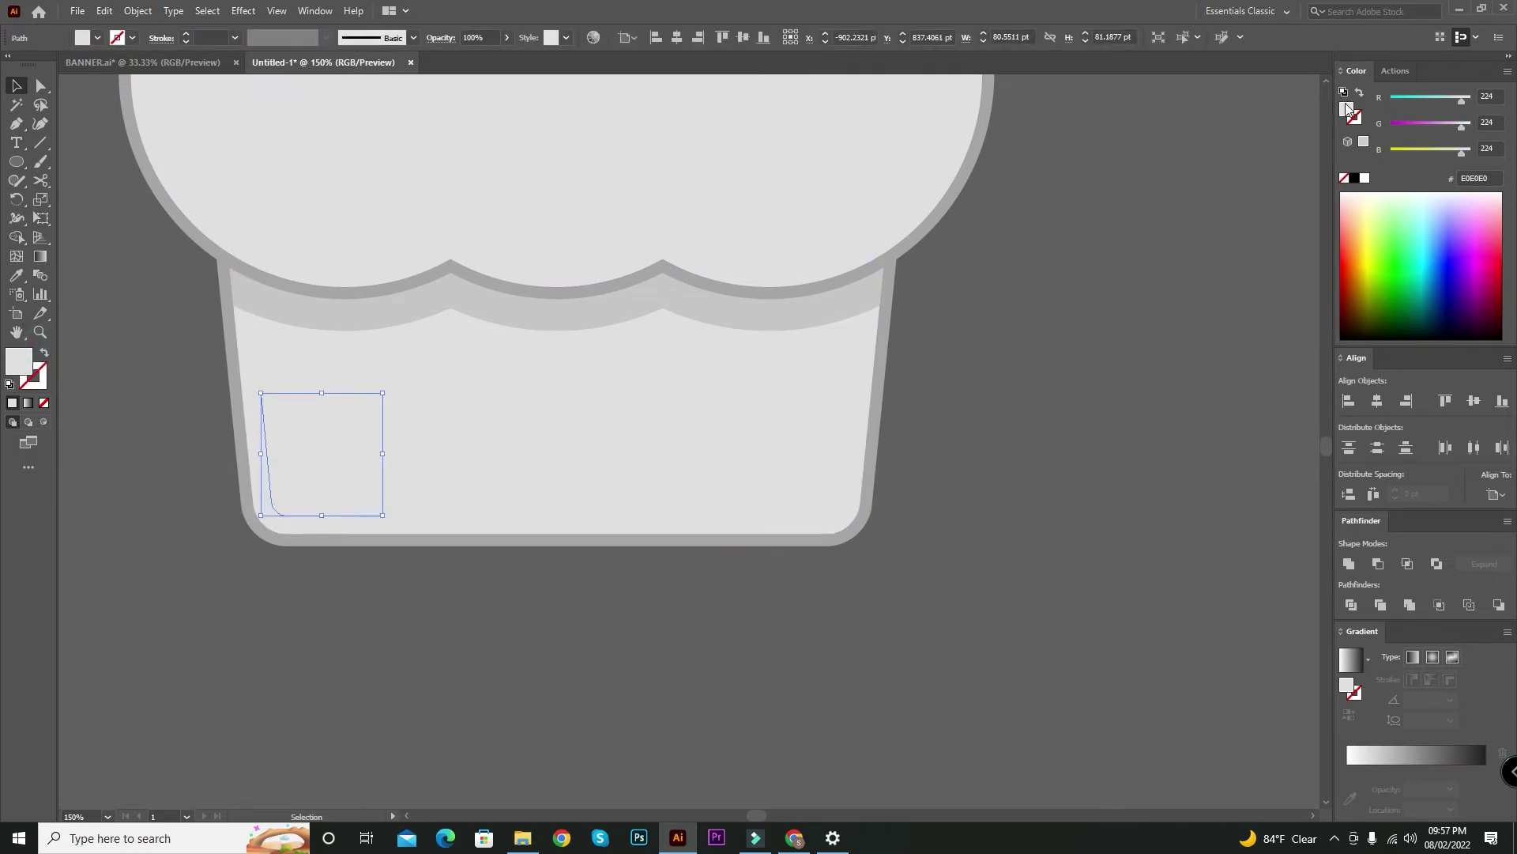
pyautogui.click(1364, 179)
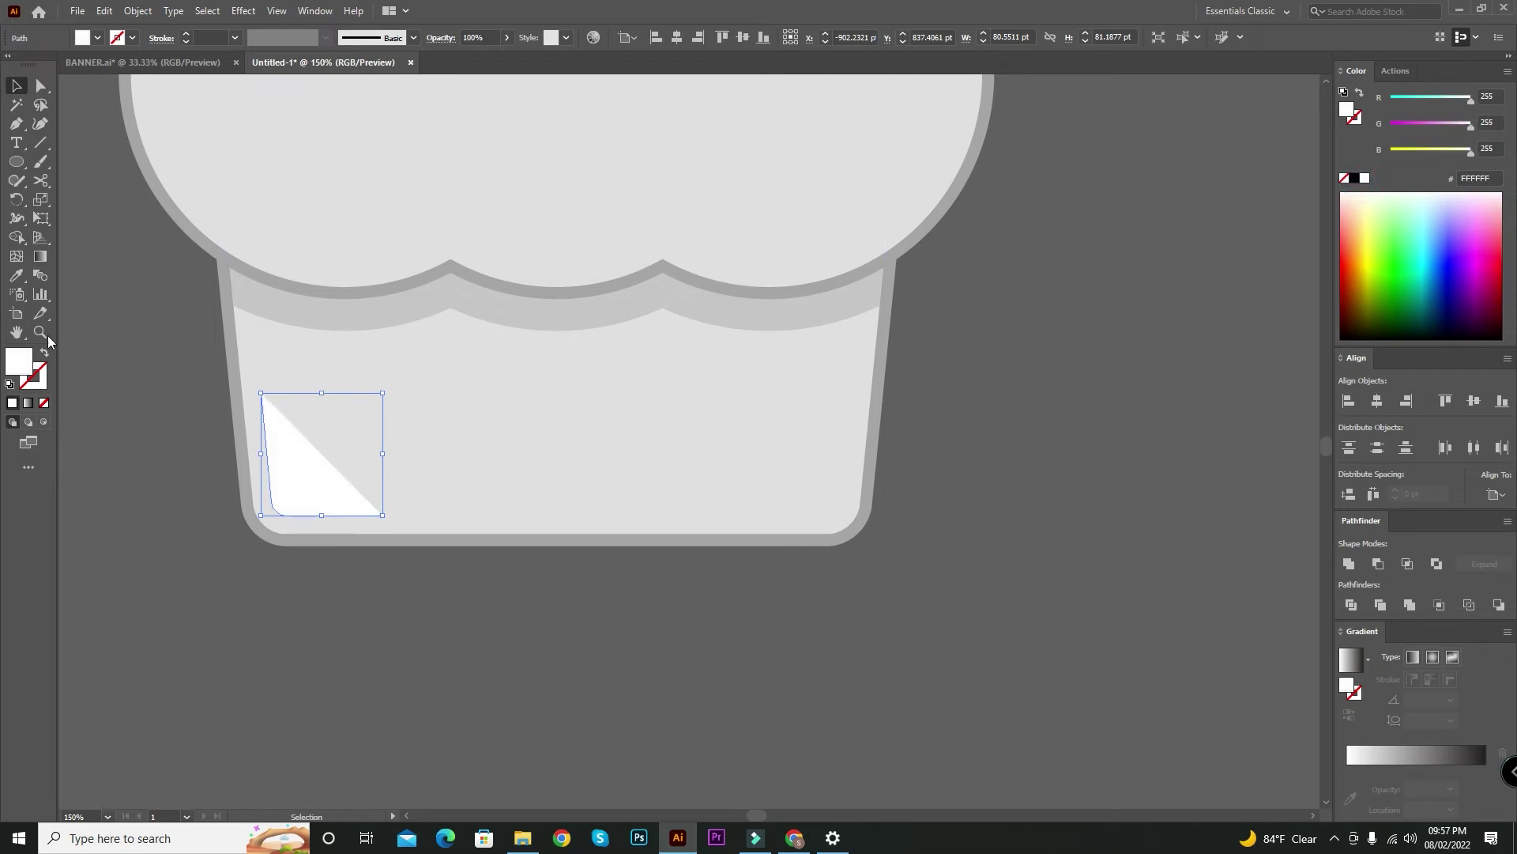
pyautogui.click(45, 354)
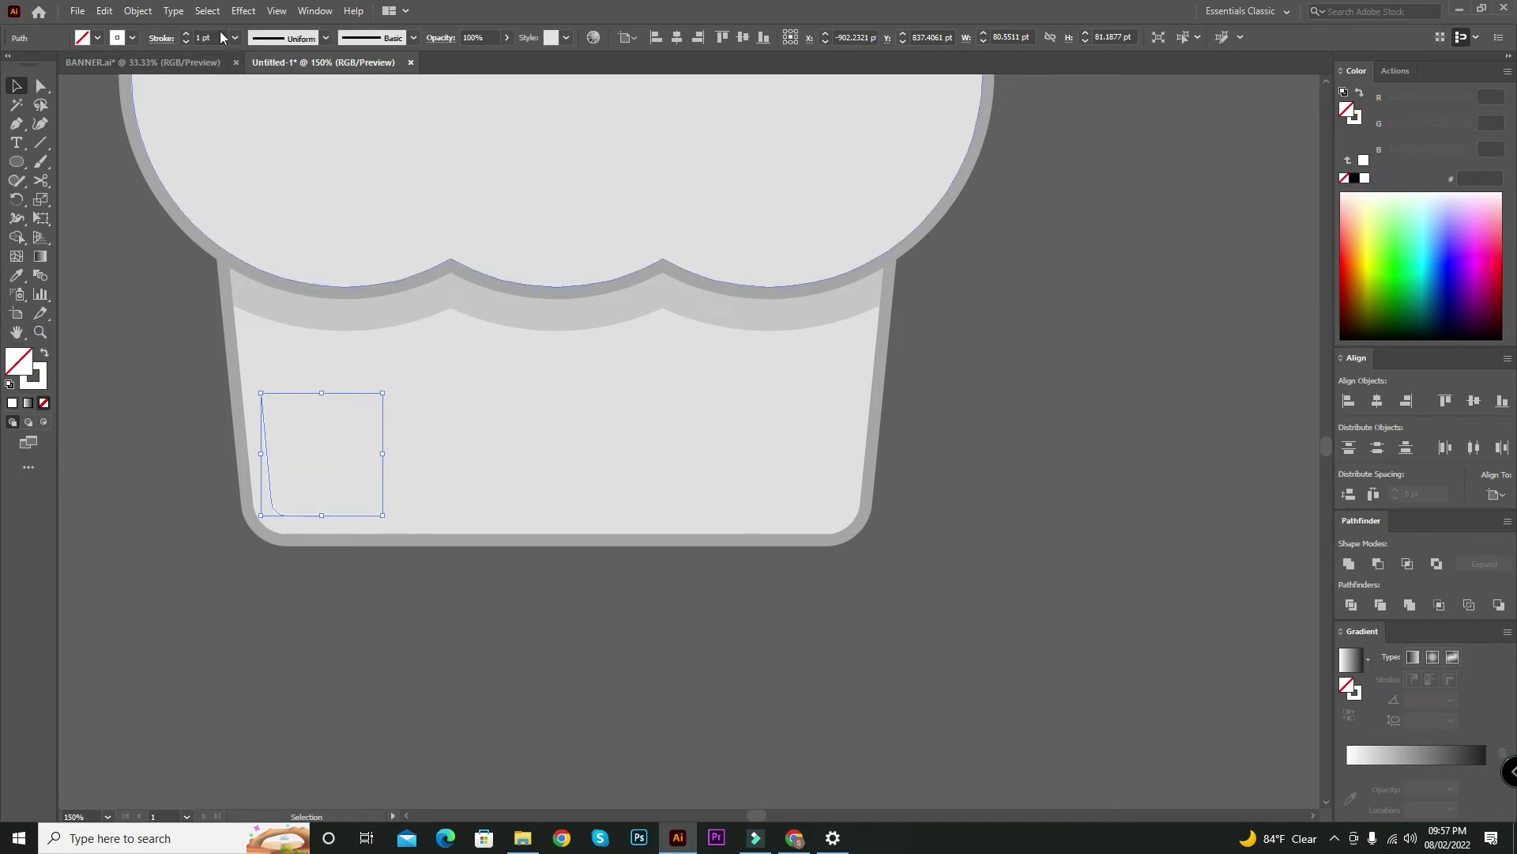
pyautogui.click(186, 34)
pyautogui.click(186, 34)
pyautogui.click(187, 34)
pyautogui.click(186, 34)
pyautogui.click(327, 42)
pyautogui.click(254, 95)
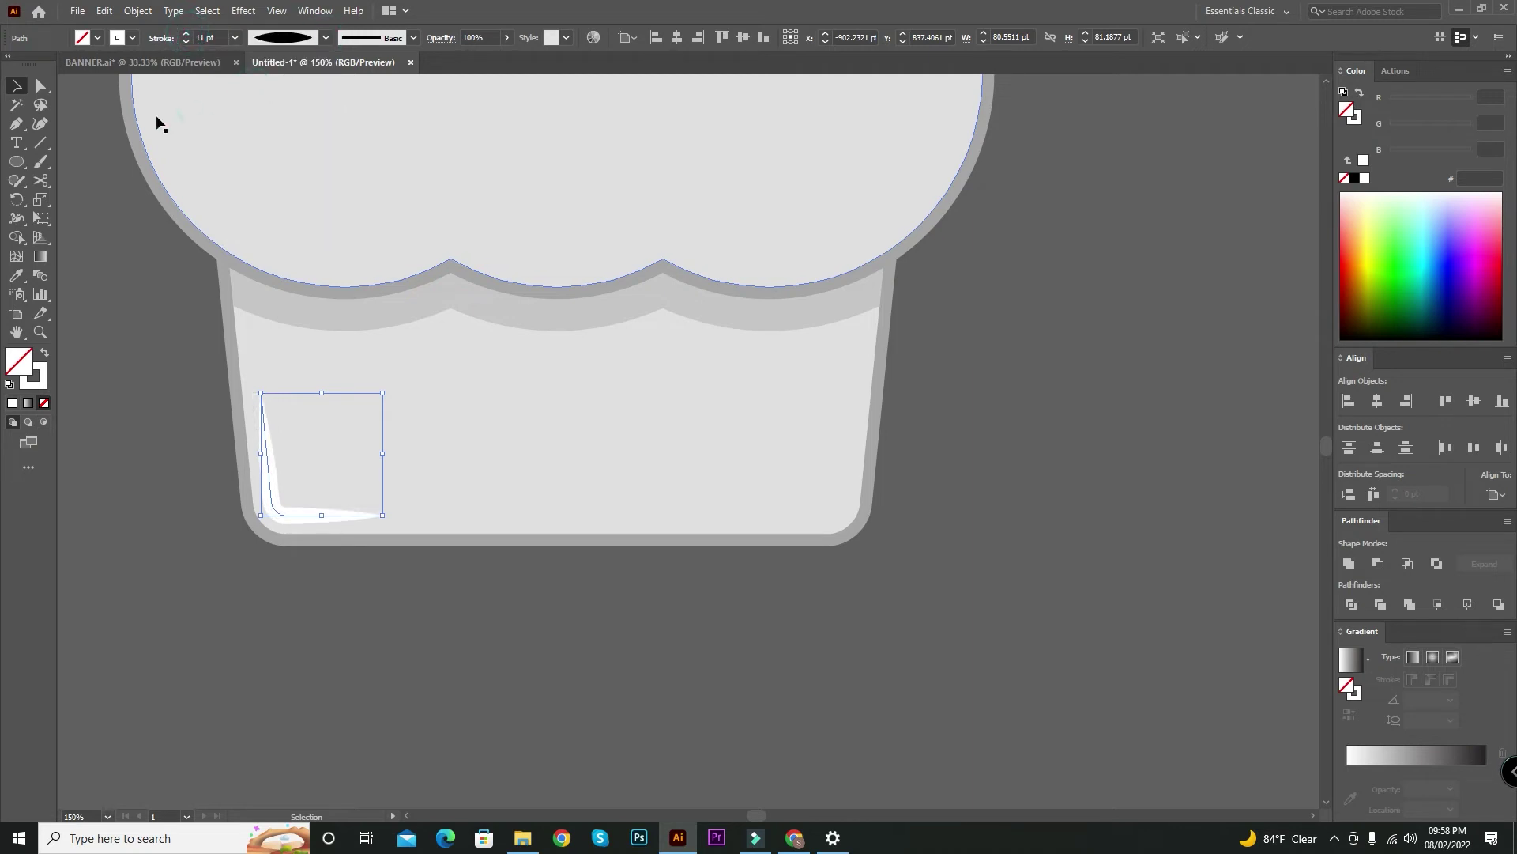
pyautogui.click(139, 319)
# Step: Group the whole hat illustration and centre it horizontally and vertically on the artboard
pyautogui.hotkey('ctrl', '-')
pyautogui.hotkey('ctrl', '-')
pyautogui.hotkey('ctrl', '-')
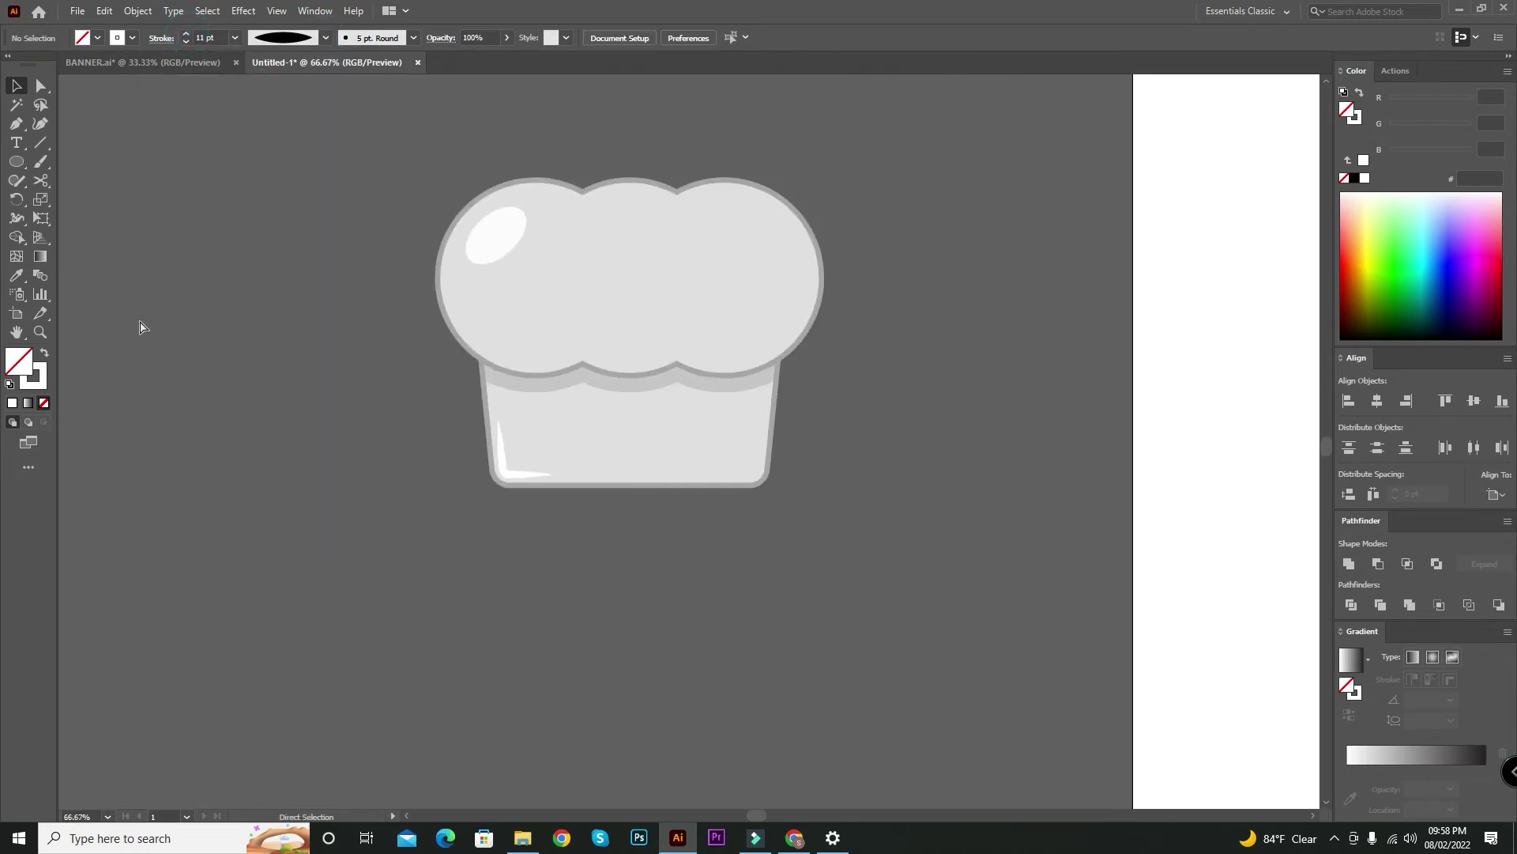
pyautogui.press('space')
pyautogui.moveTo(280, 401); pyautogui.dragTo(255, 370)
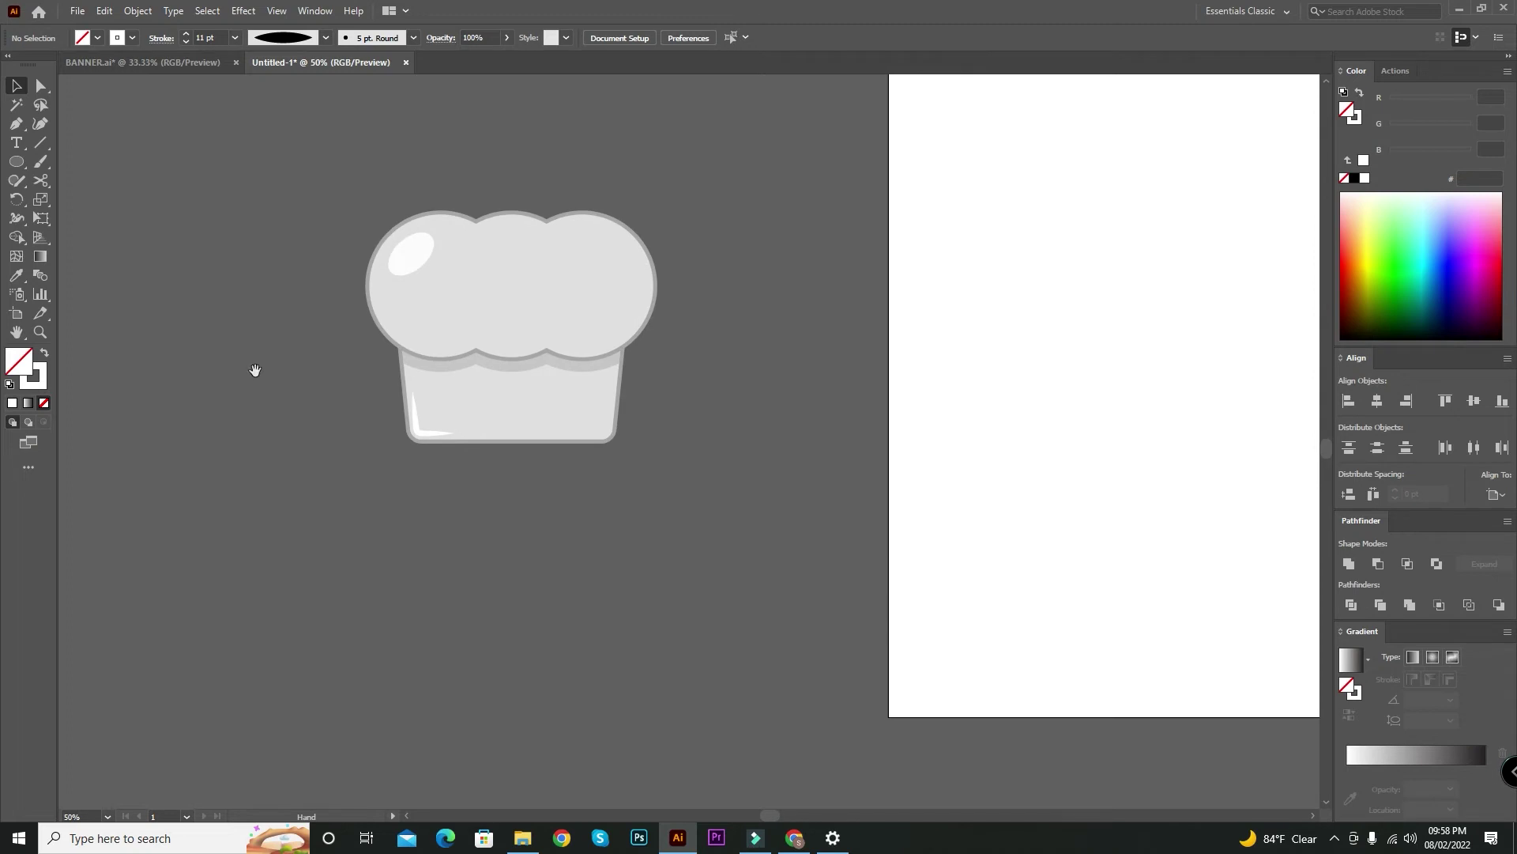
pyautogui.moveTo(303, 175); pyautogui.dragTo(713, 551)
pyautogui.press('a')
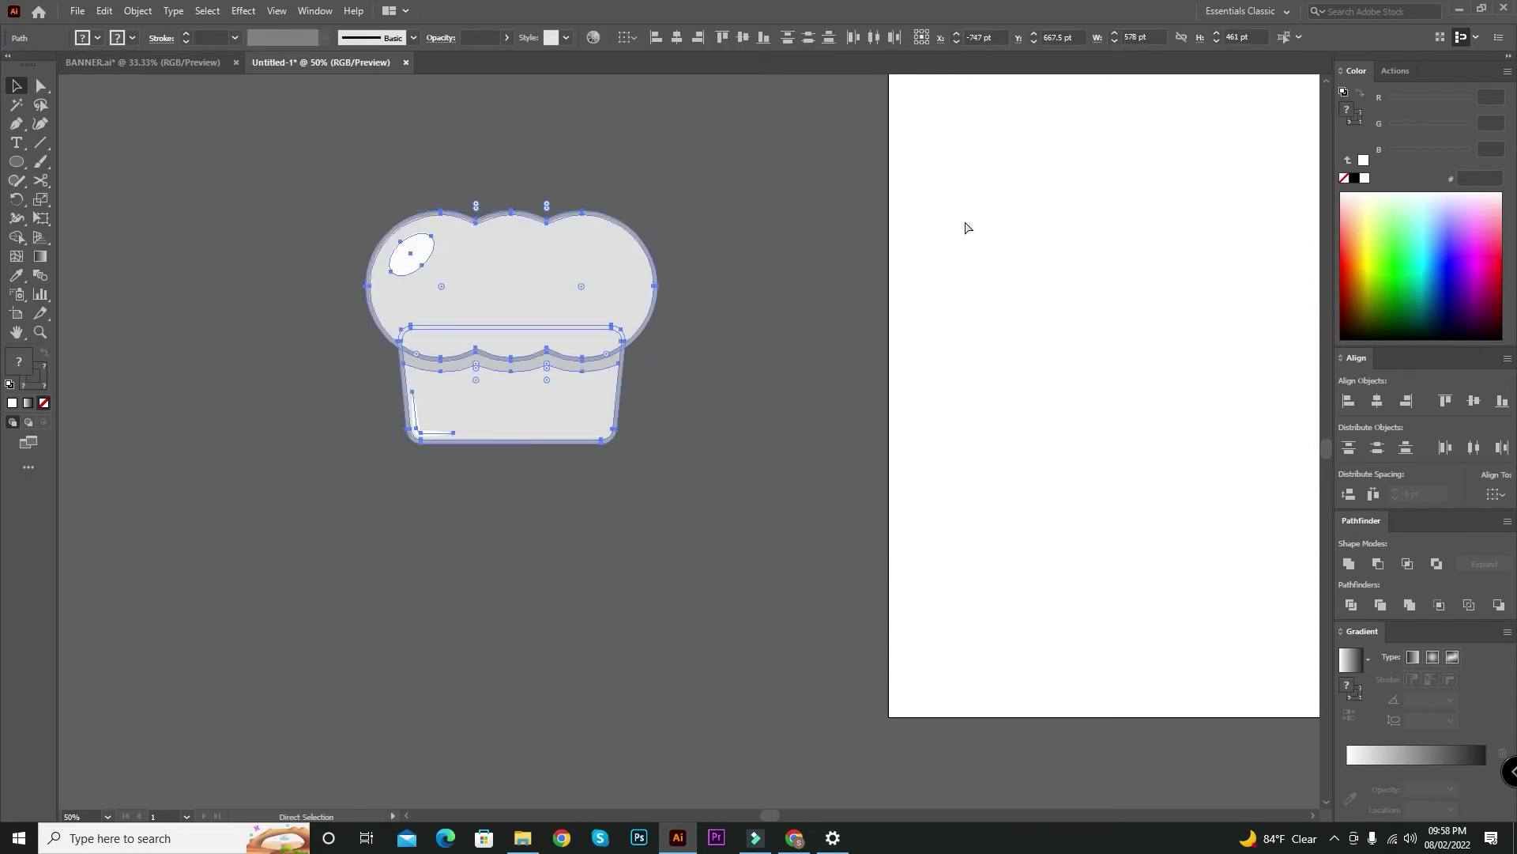
pyautogui.click(677, 38)
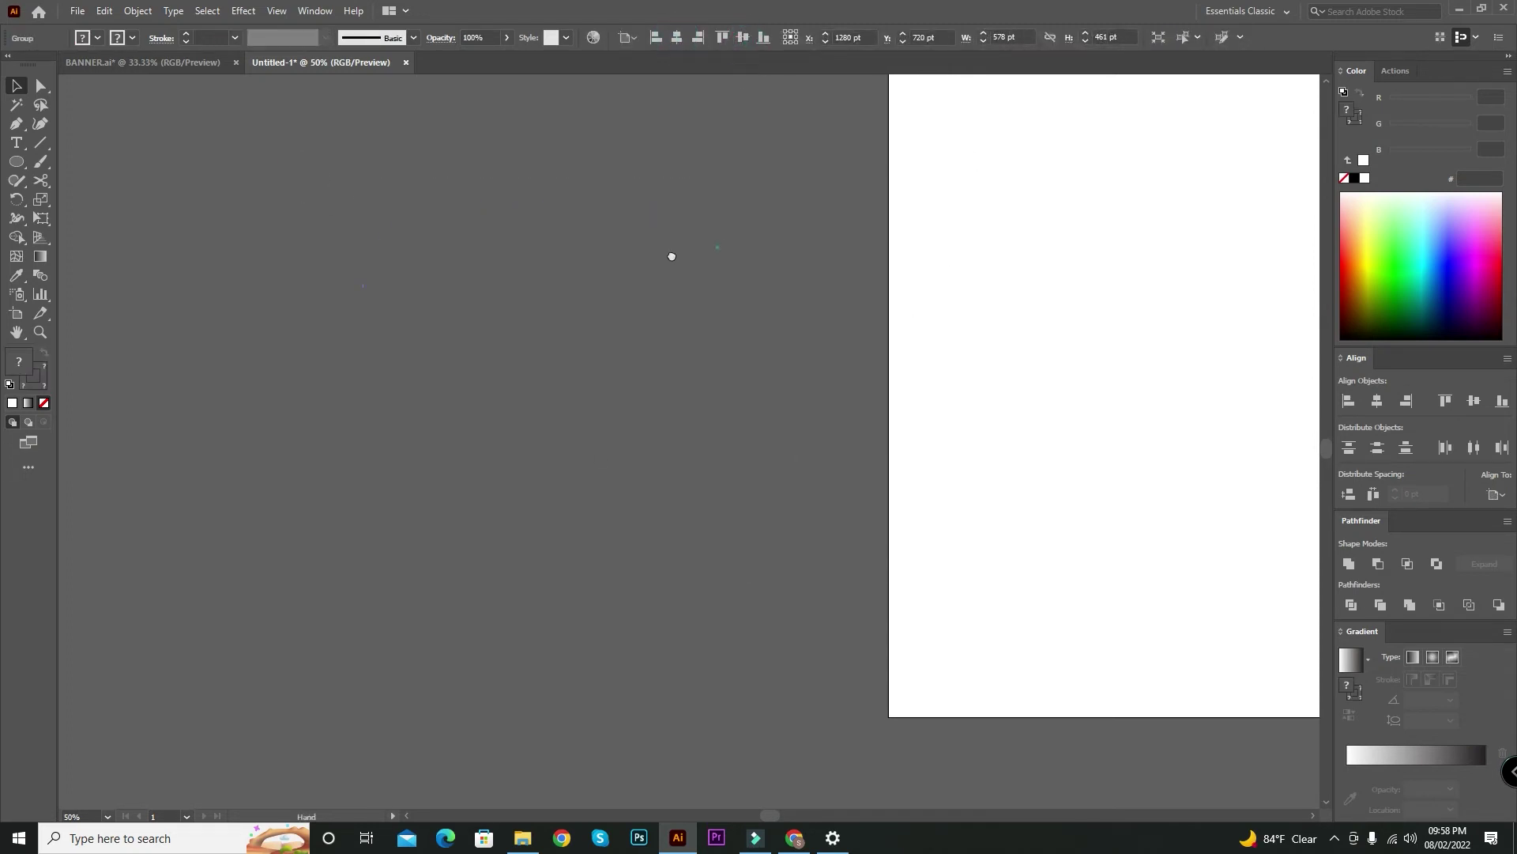
pyautogui.moveTo(672, 256); pyautogui.dragTo(206, 264)
pyautogui.press('v')
pyautogui.hotkey('ctrl', '-')
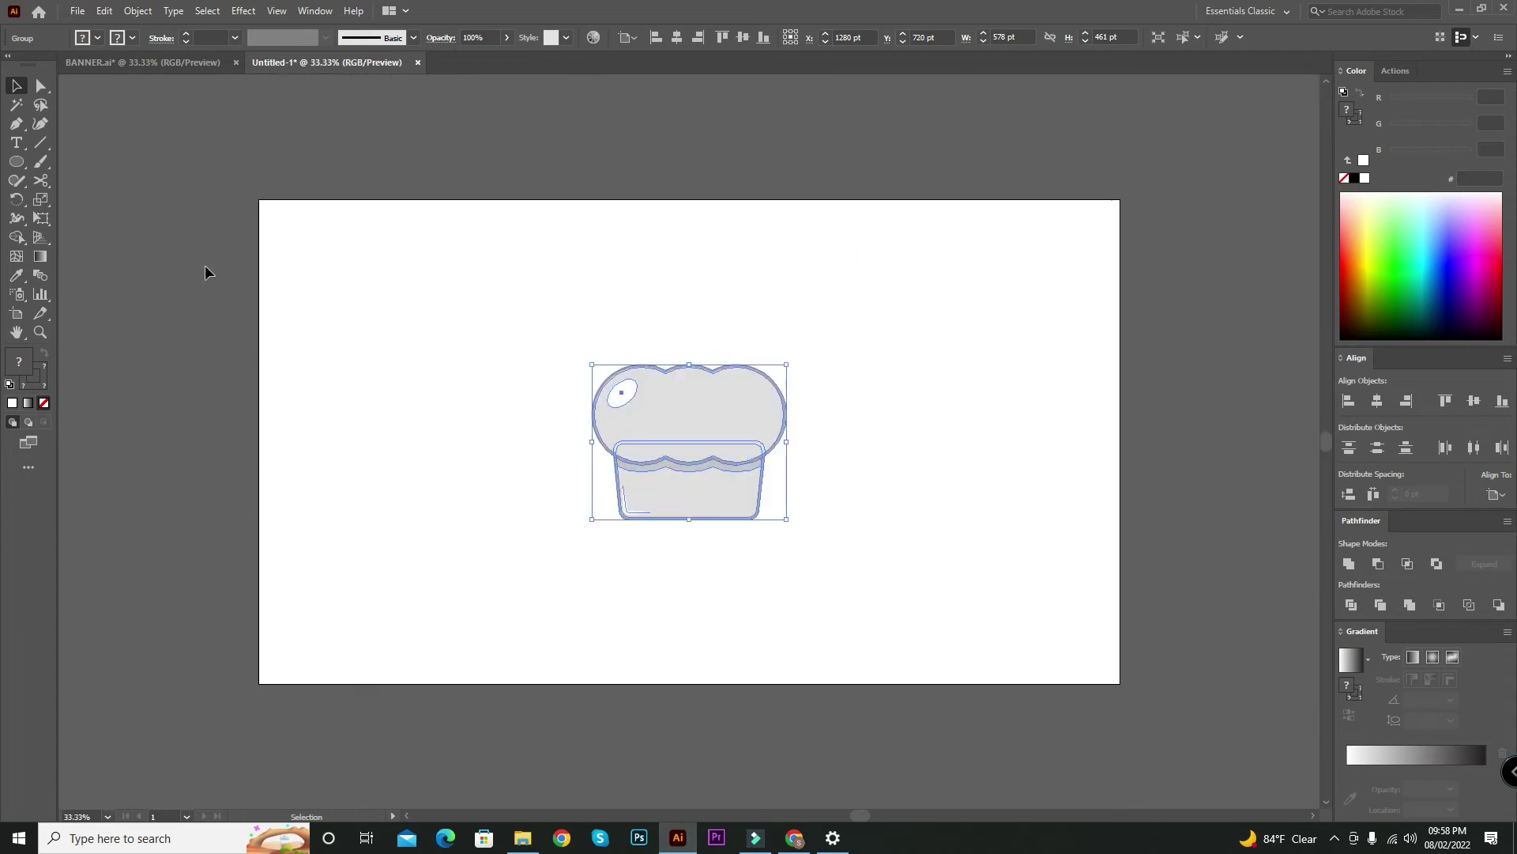
pyautogui.click(169, 230)
# Step: Draw a white 2560 by 1440 pt background rectangle covering the whole artboard
pyautogui.rightClick(23, 162)
pyautogui.click(95, 158)
pyautogui.moveTo(257, 197); pyautogui.dragTo(1121, 681)
# Step: Draw a square of about 159 pt beside the artboard and fill it with dark teal 004E66
pyautogui.moveTo(176, 268); pyautogui.dragTo(233, 321)
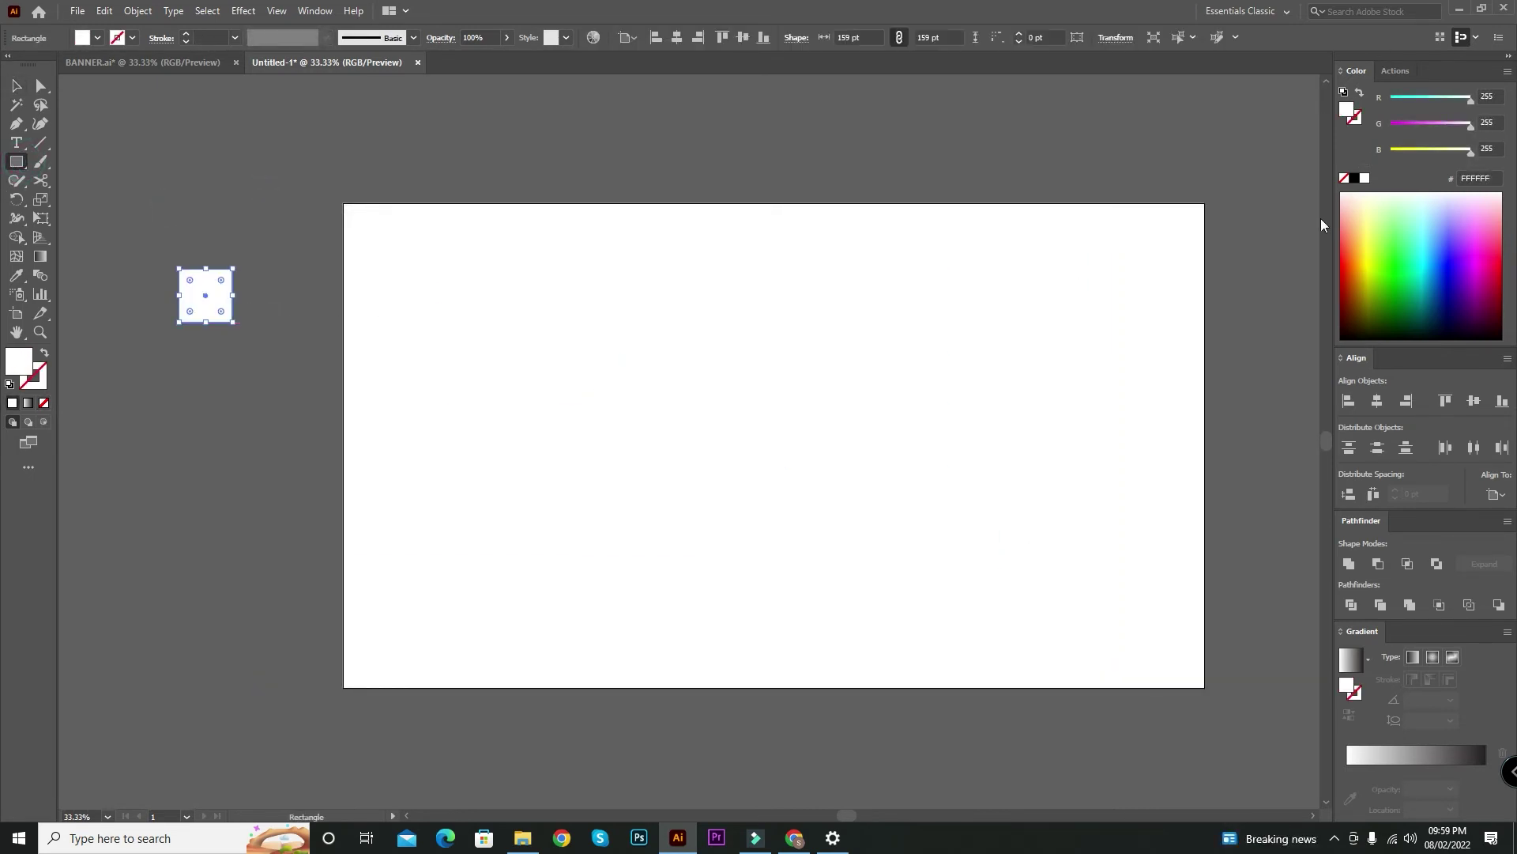
pyautogui.doubleClick(17, 359)
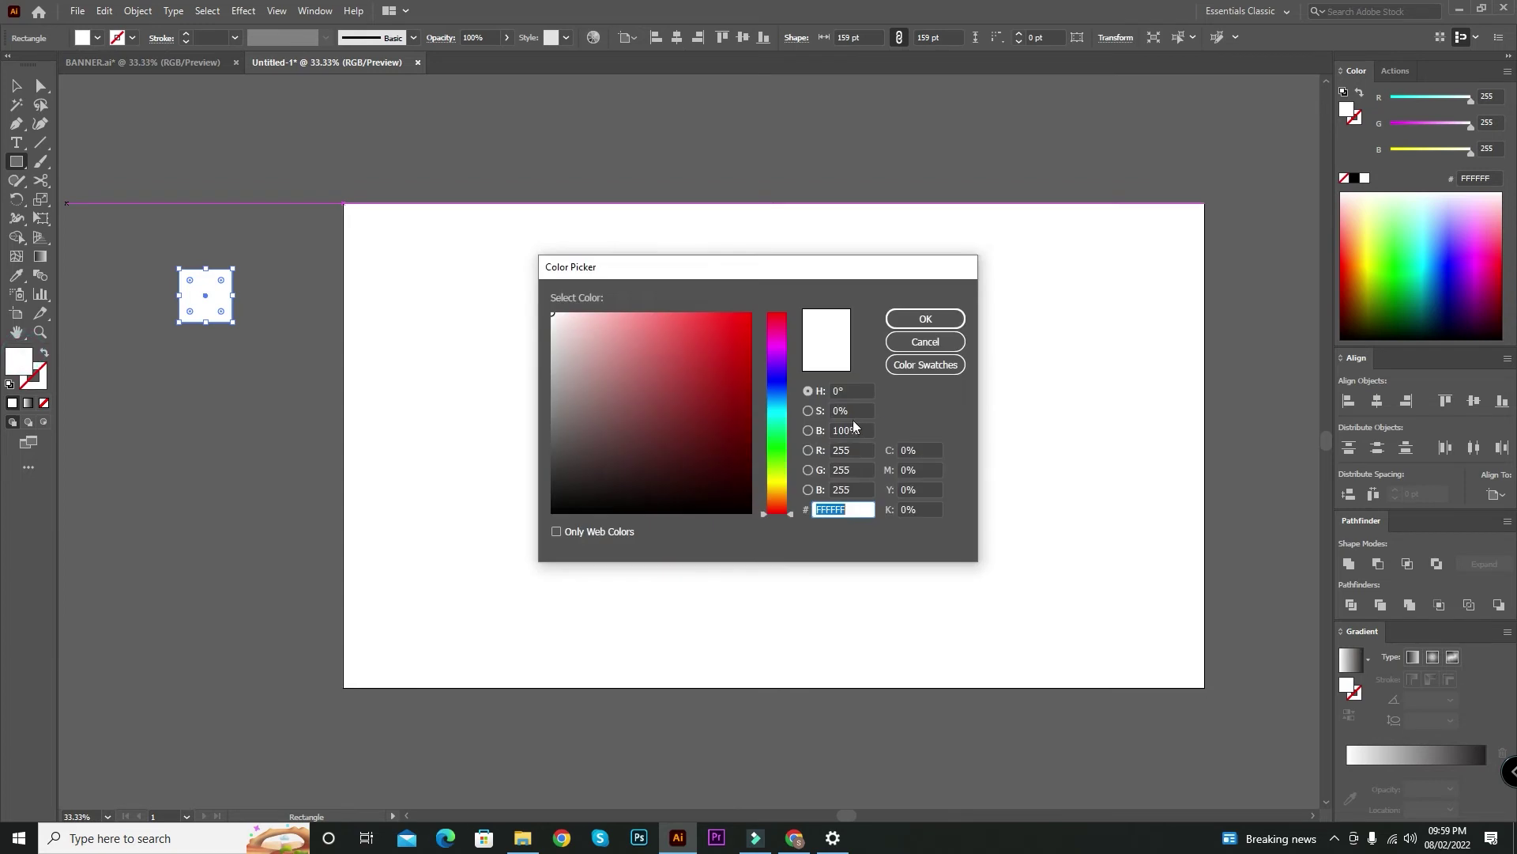
pyautogui.click(780, 404)
pyautogui.moveTo(712, 410); pyautogui.dragTo(738, 427)
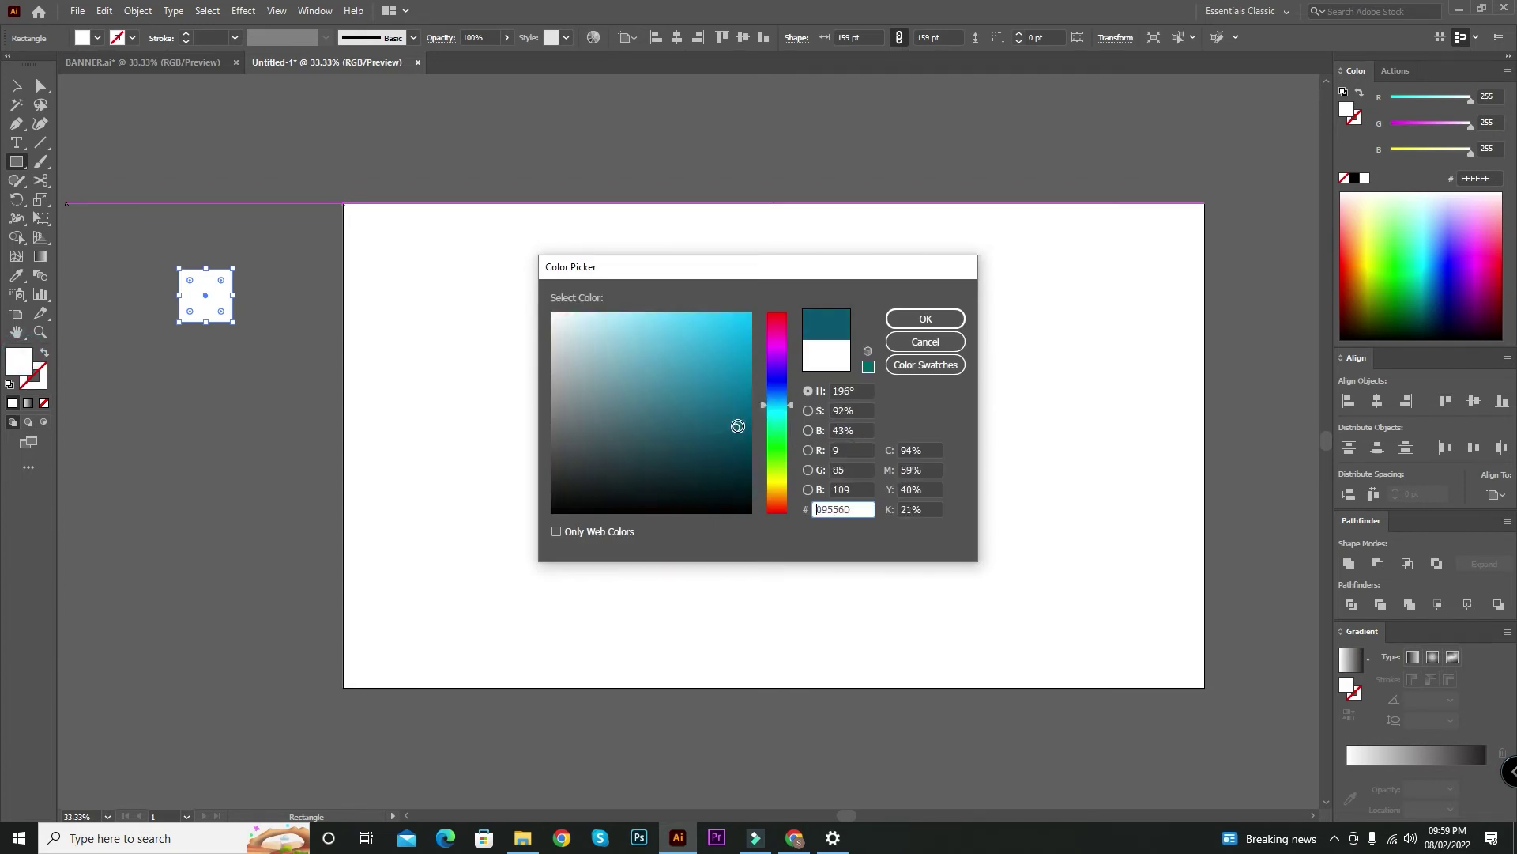
pyautogui.click(925, 319)
# Step: Duplicate the dark teal square directly below itself and fill the copy with greyish teal 3E6872
pyautogui.press('v')
pyautogui.click(198, 163)
pyautogui.moveTo(193, 294); pyautogui.dragTo(194, 364)
pyautogui.doubleClick(9, 366)
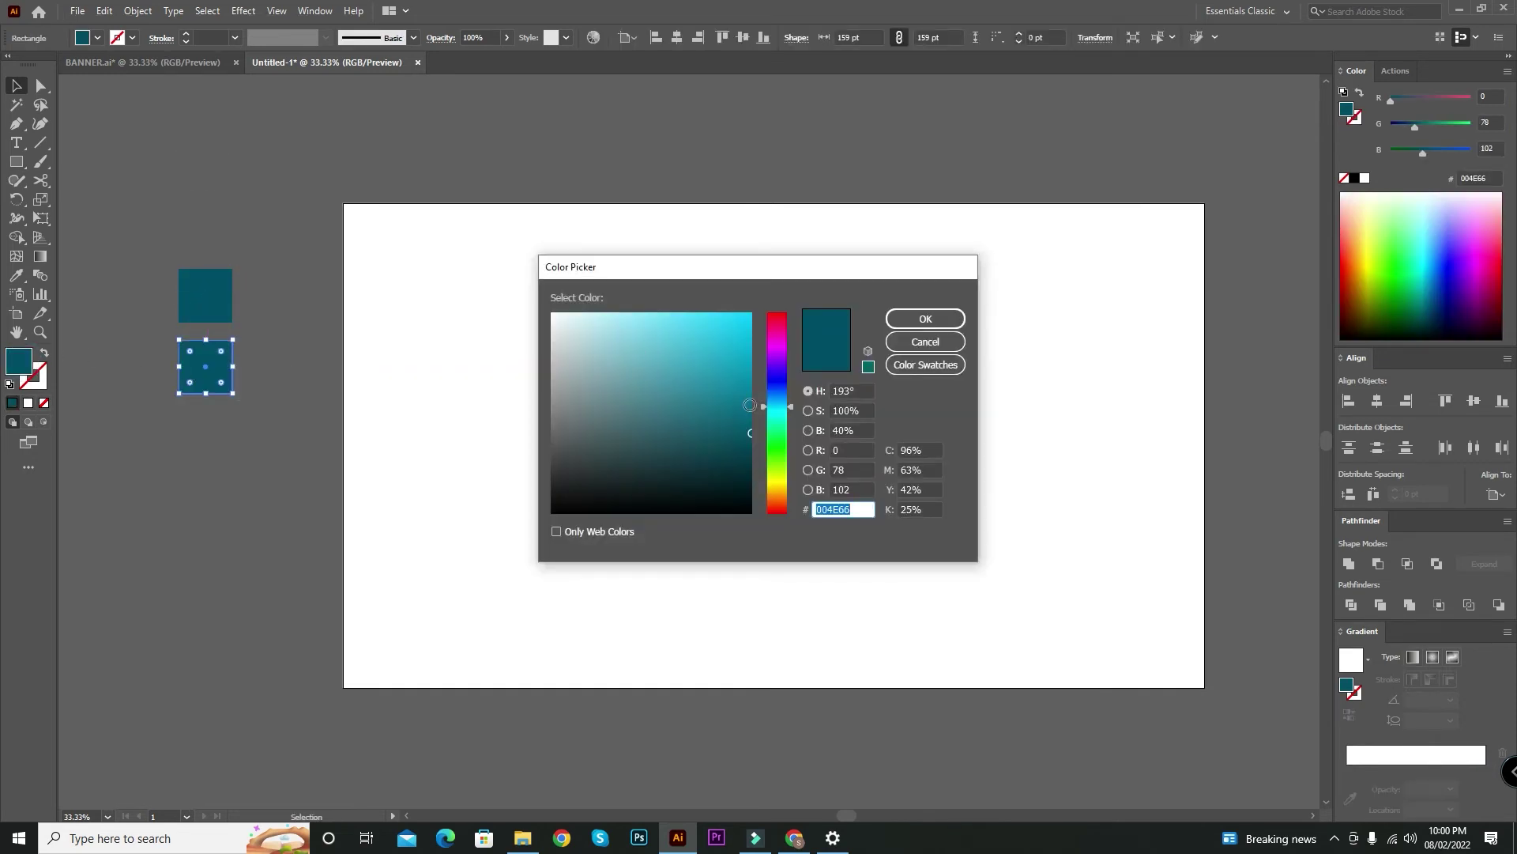
pyautogui.moveTo(600, 422)
pyautogui.mouseDown()
pyautogui.moveTo(624, 403)
pyautogui.moveTo(611, 417)
pyautogui.mouseUp()
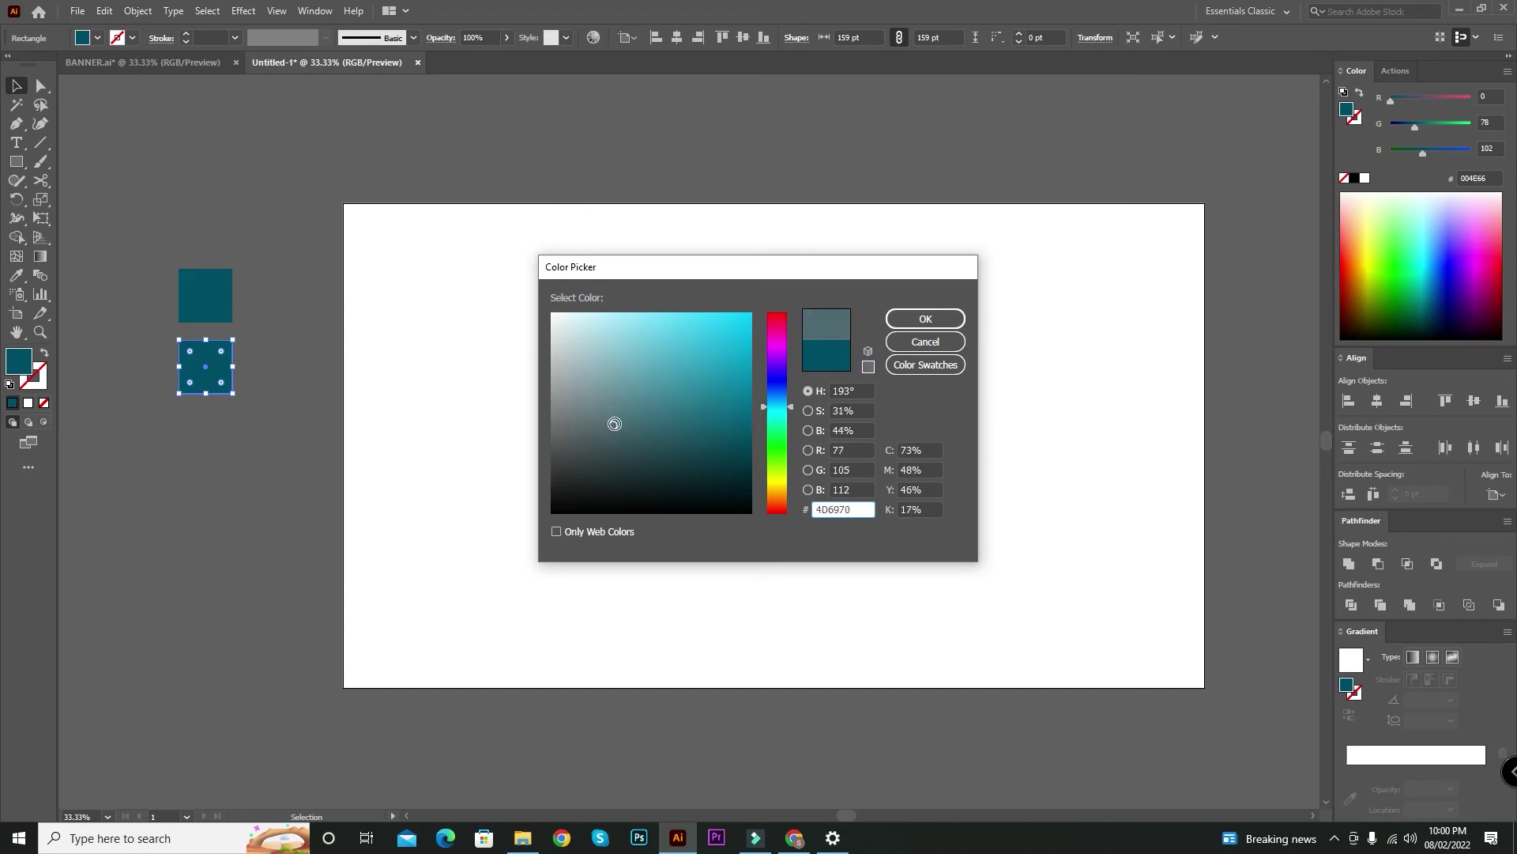
pyautogui.click(643, 423)
pyautogui.click(926, 319)
# Step: Fill the background rectangle with a radial gradient sampled from the two teal squares, with greyish teal at the centre and dark teal outside
pyautogui.click(467, 332)
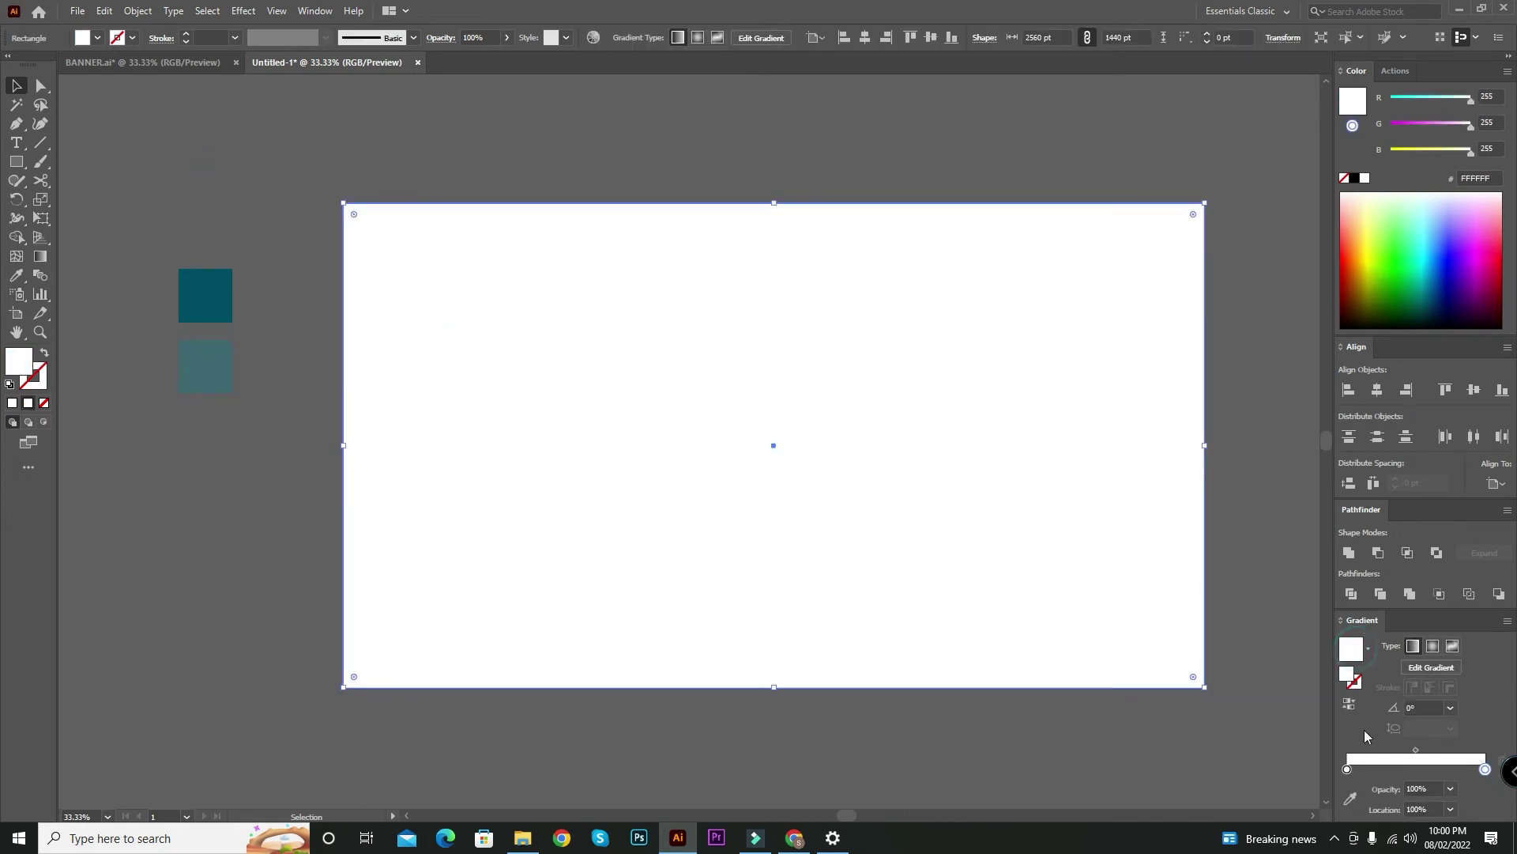
pyautogui.click(1347, 768)
pyautogui.click(1349, 798)
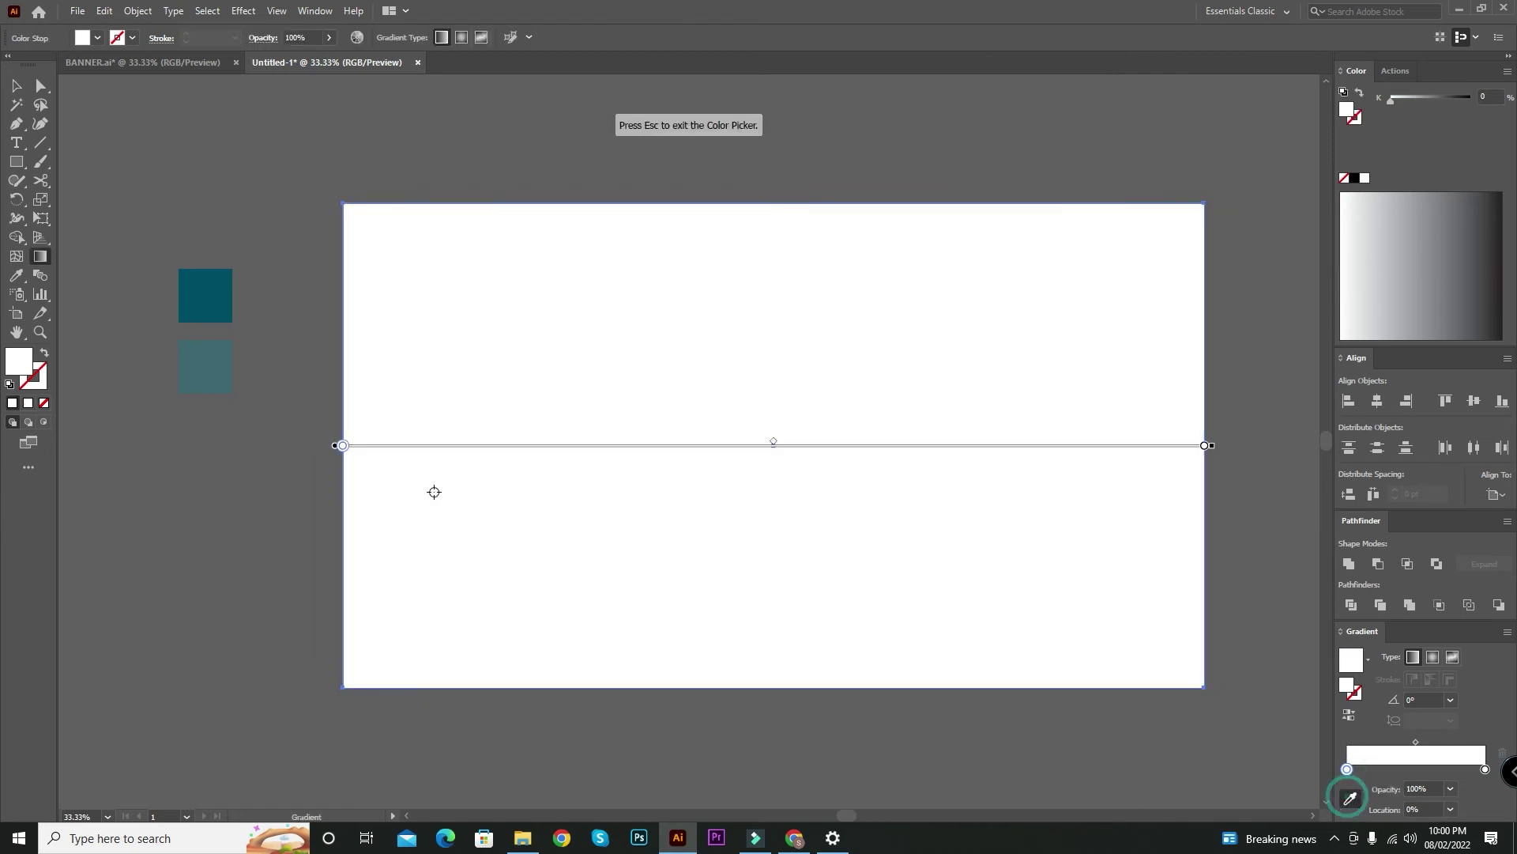
pyautogui.click(206, 294)
pyautogui.click(1485, 770)
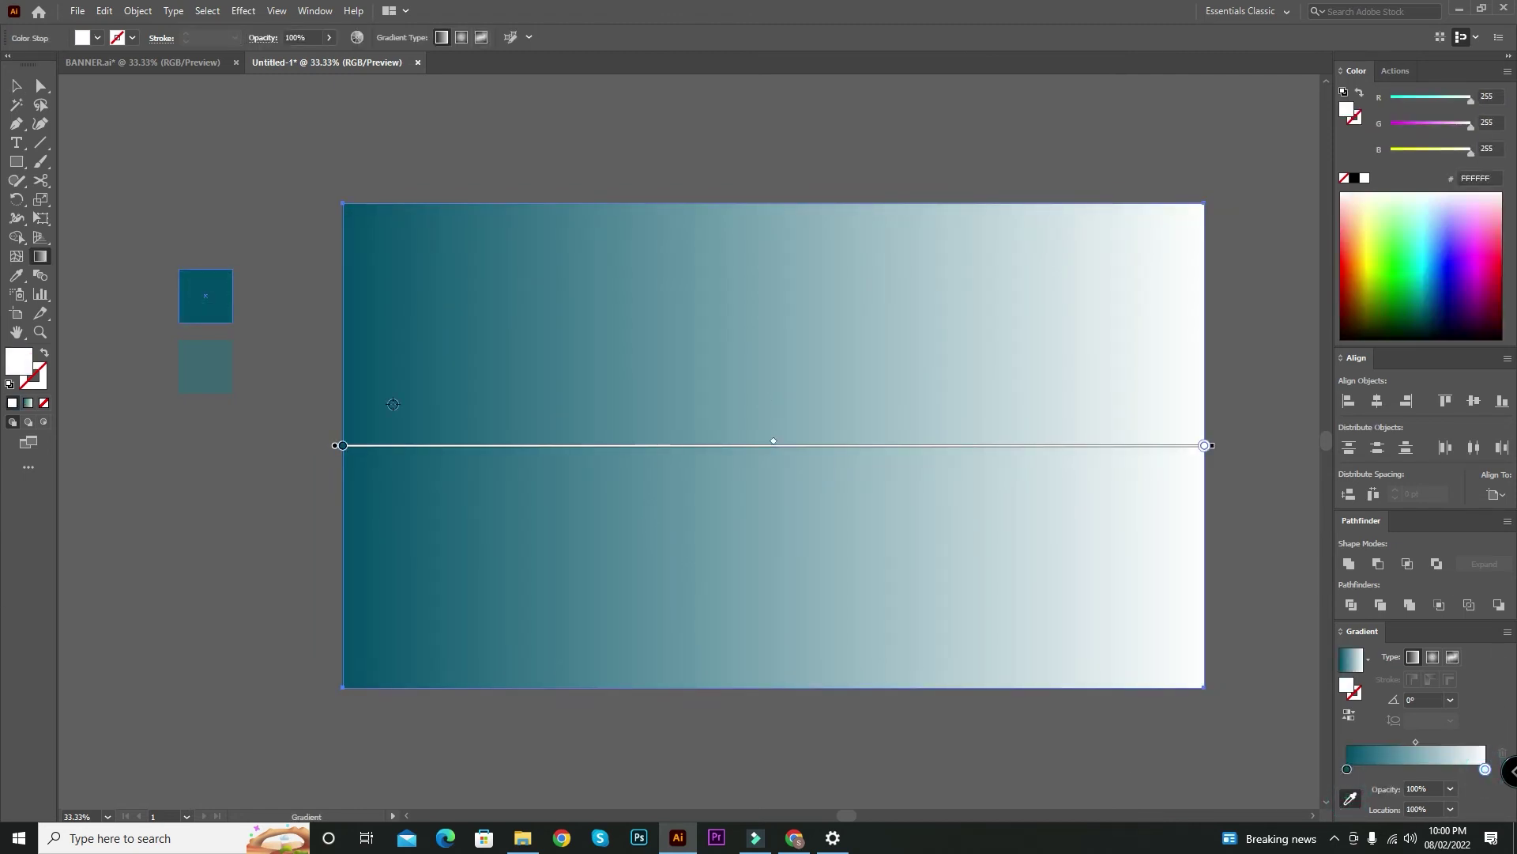
pyautogui.click(208, 366)
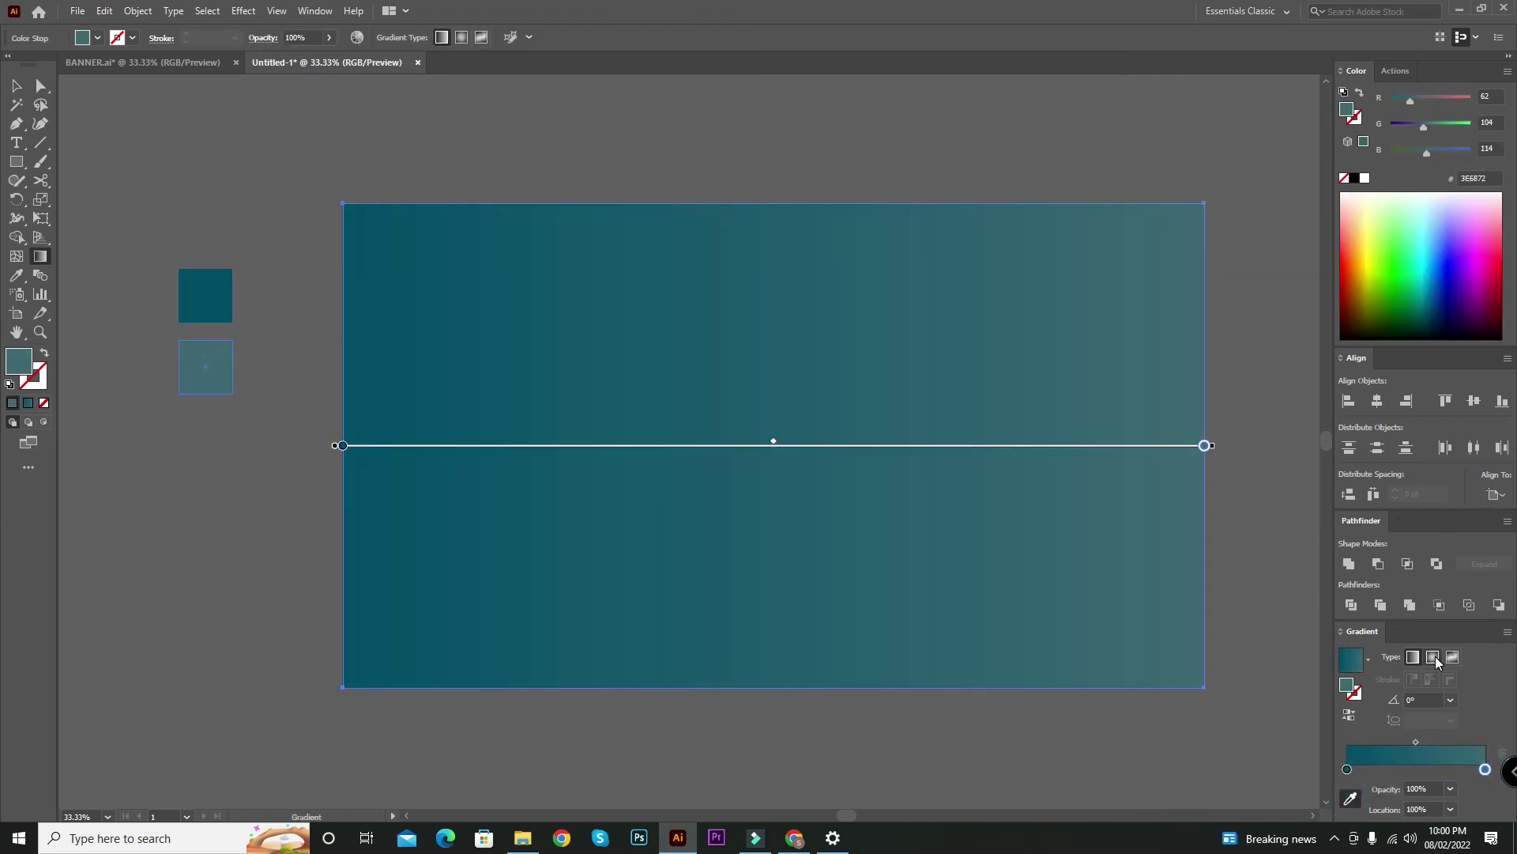
pyautogui.click(1433, 657)
pyautogui.click(1349, 714)
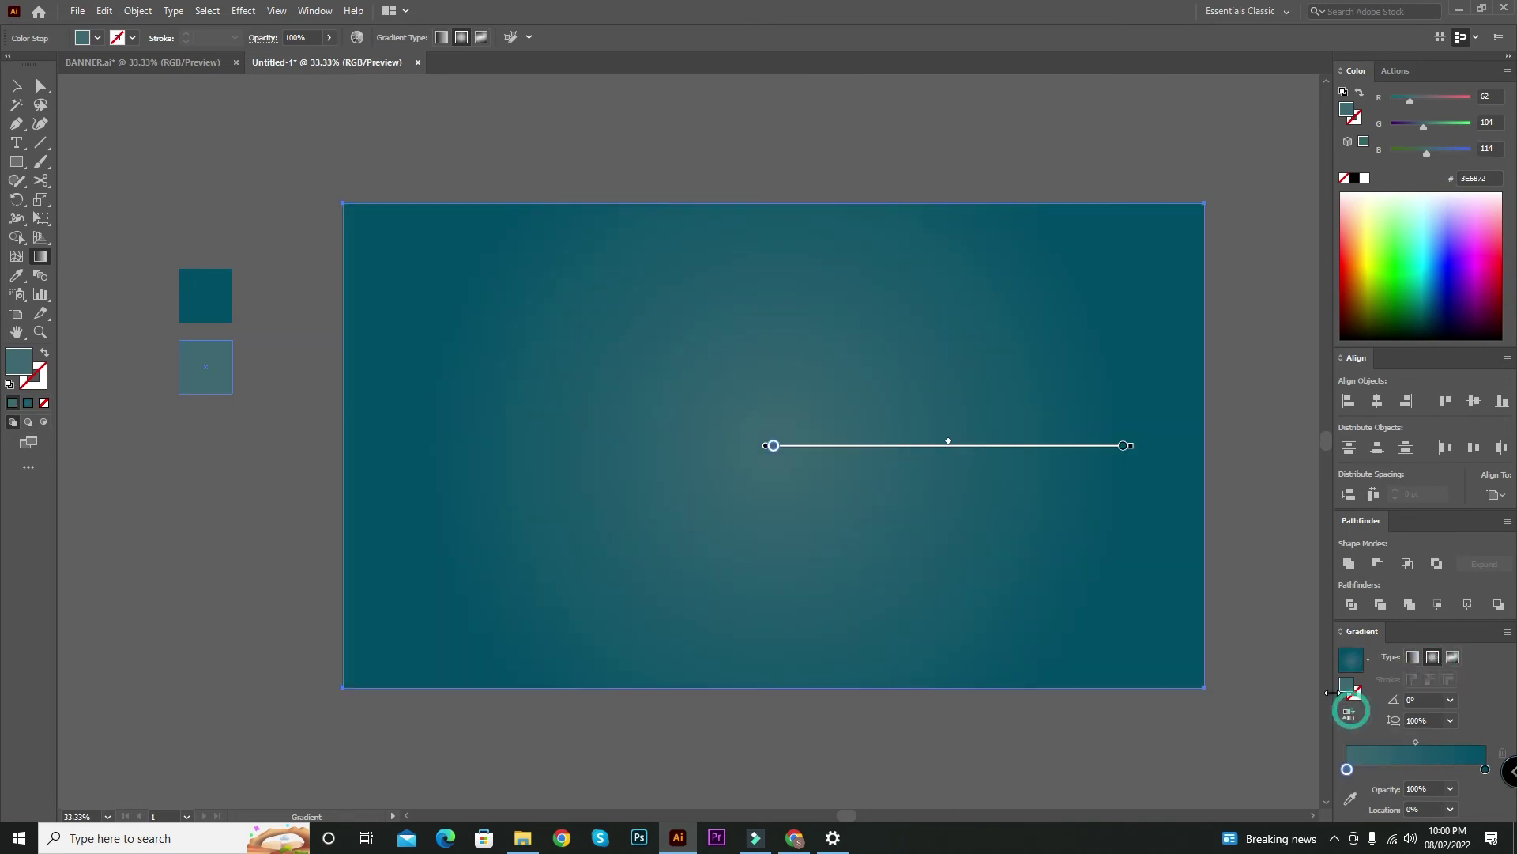
# Step: Send the gradient background rectangle to the back, behind the chef hat
pyautogui.press('v')
pyautogui.rightClick(713, 306)
pyautogui.click(775, 569)
pyautogui.click(927, 621)
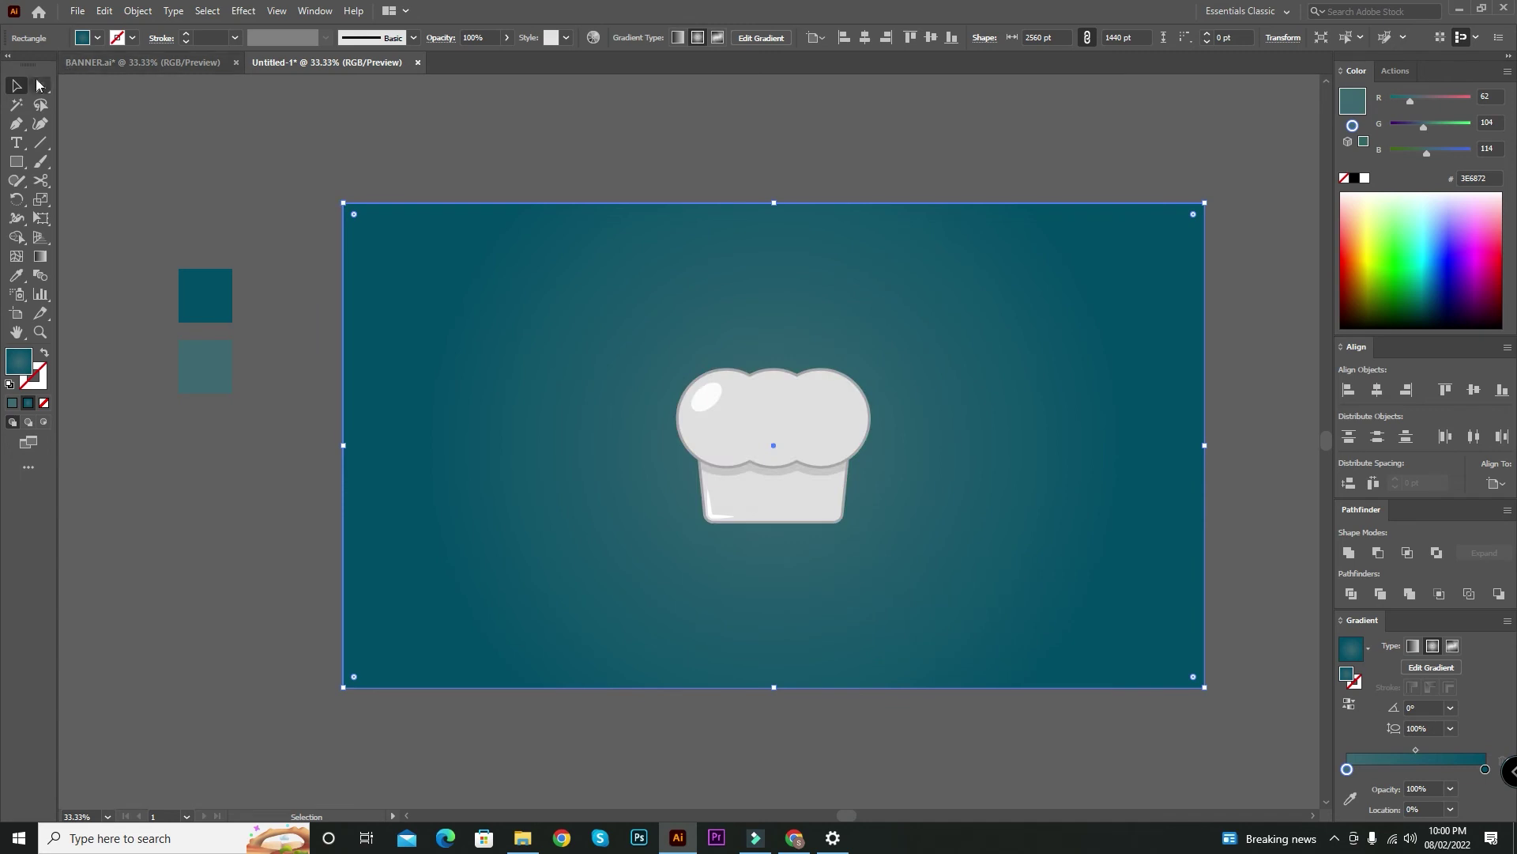
pyautogui.click(227, 140)
# Step: Place a line of placeholder point text below the chef hat and scale it up to about 105.7 pt
pyautogui.hotkey('ctrl', '=')
pyautogui.hotkey('ctrl', '=')
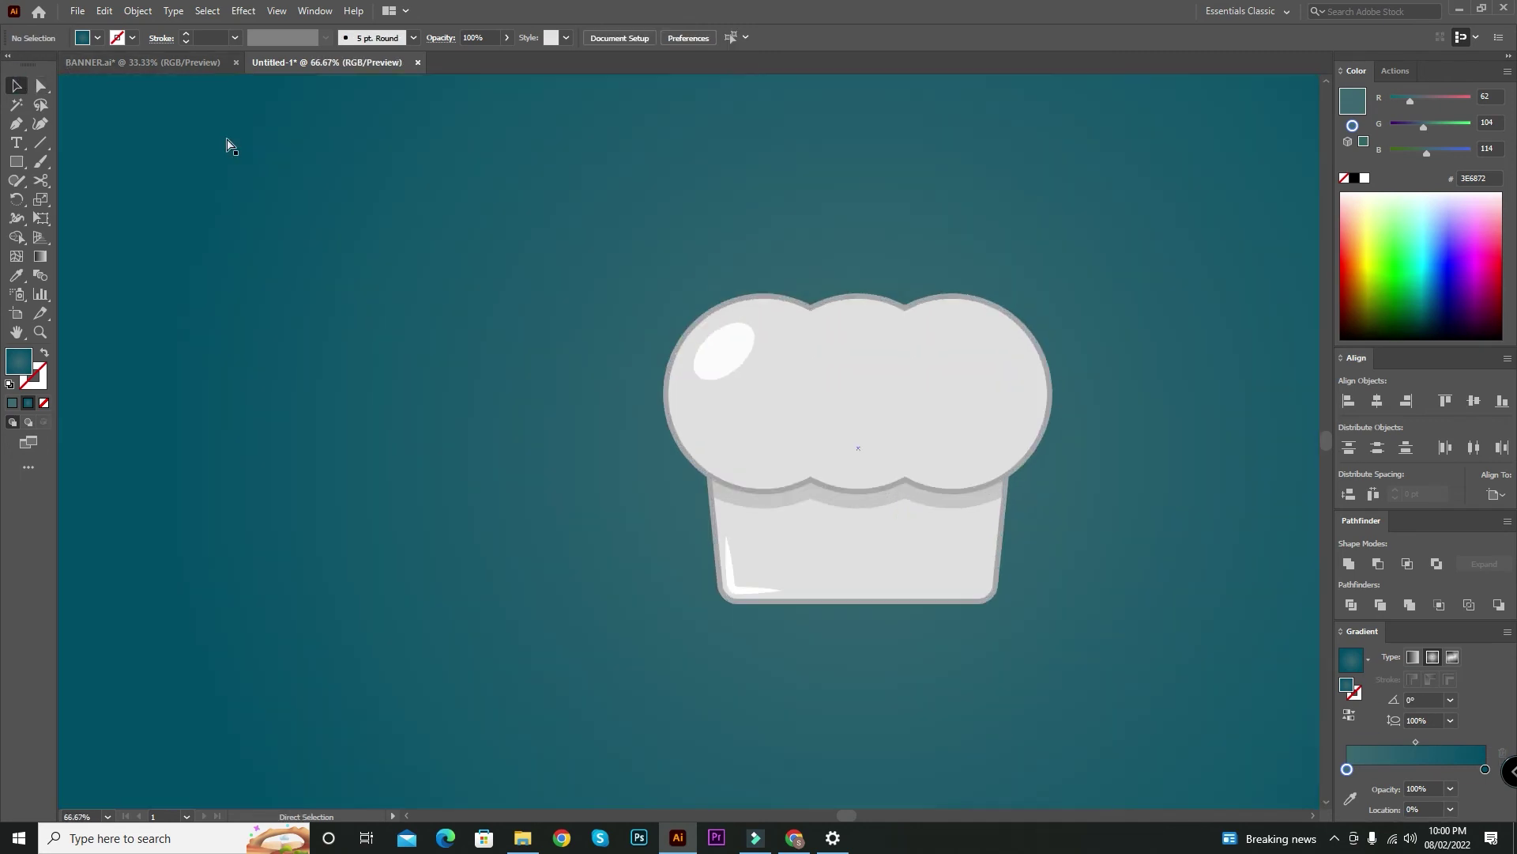
pyautogui.scroll(-3, 285, 163)
pyautogui.hscroll(2, 286, 164)
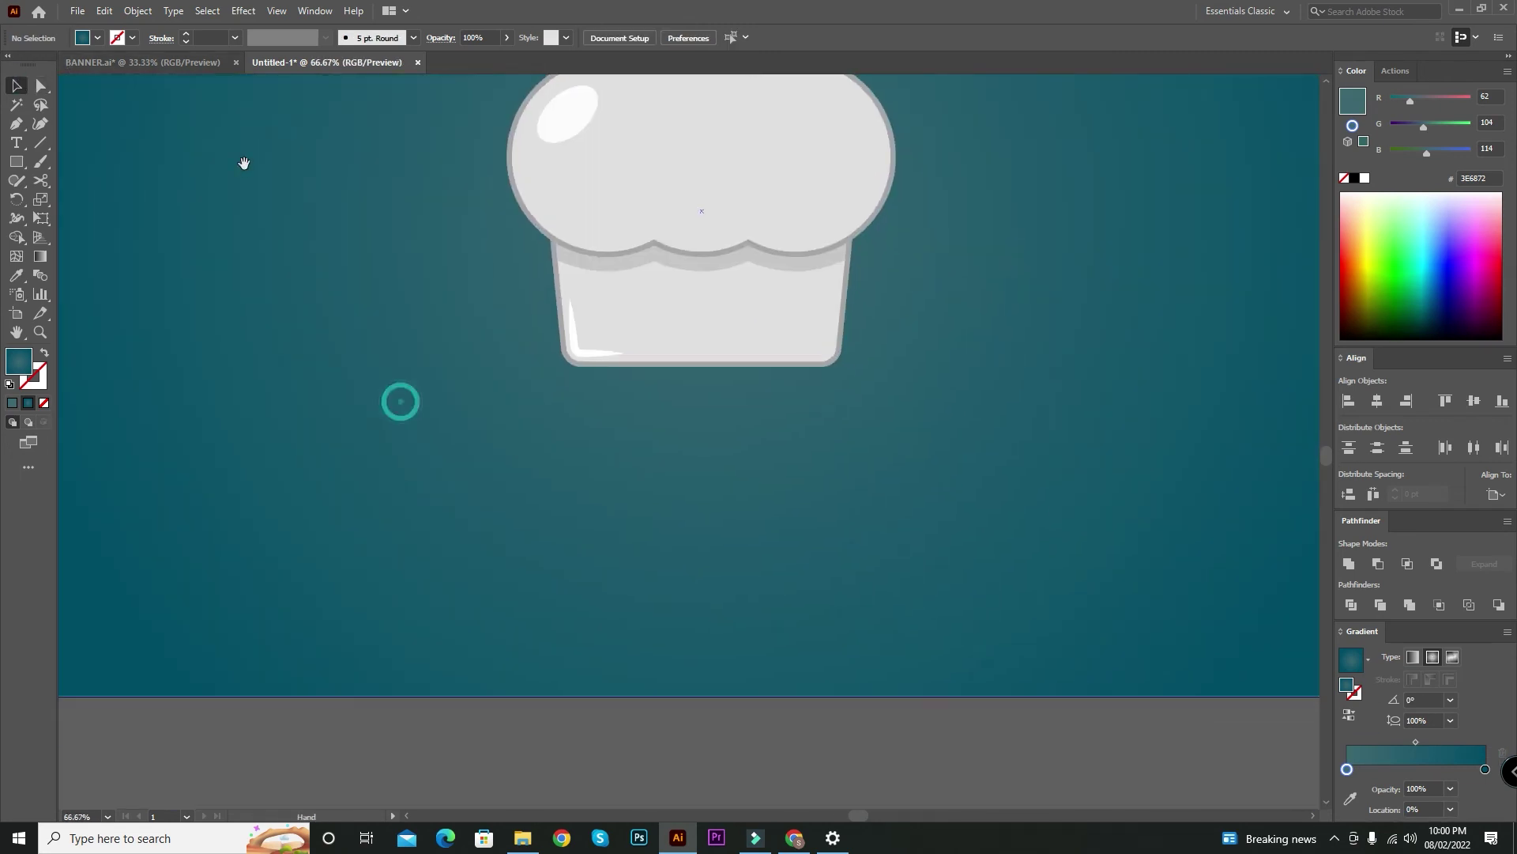
pyautogui.click(16, 142)
pyautogui.click(376, 424)
pyautogui.press('Escape')
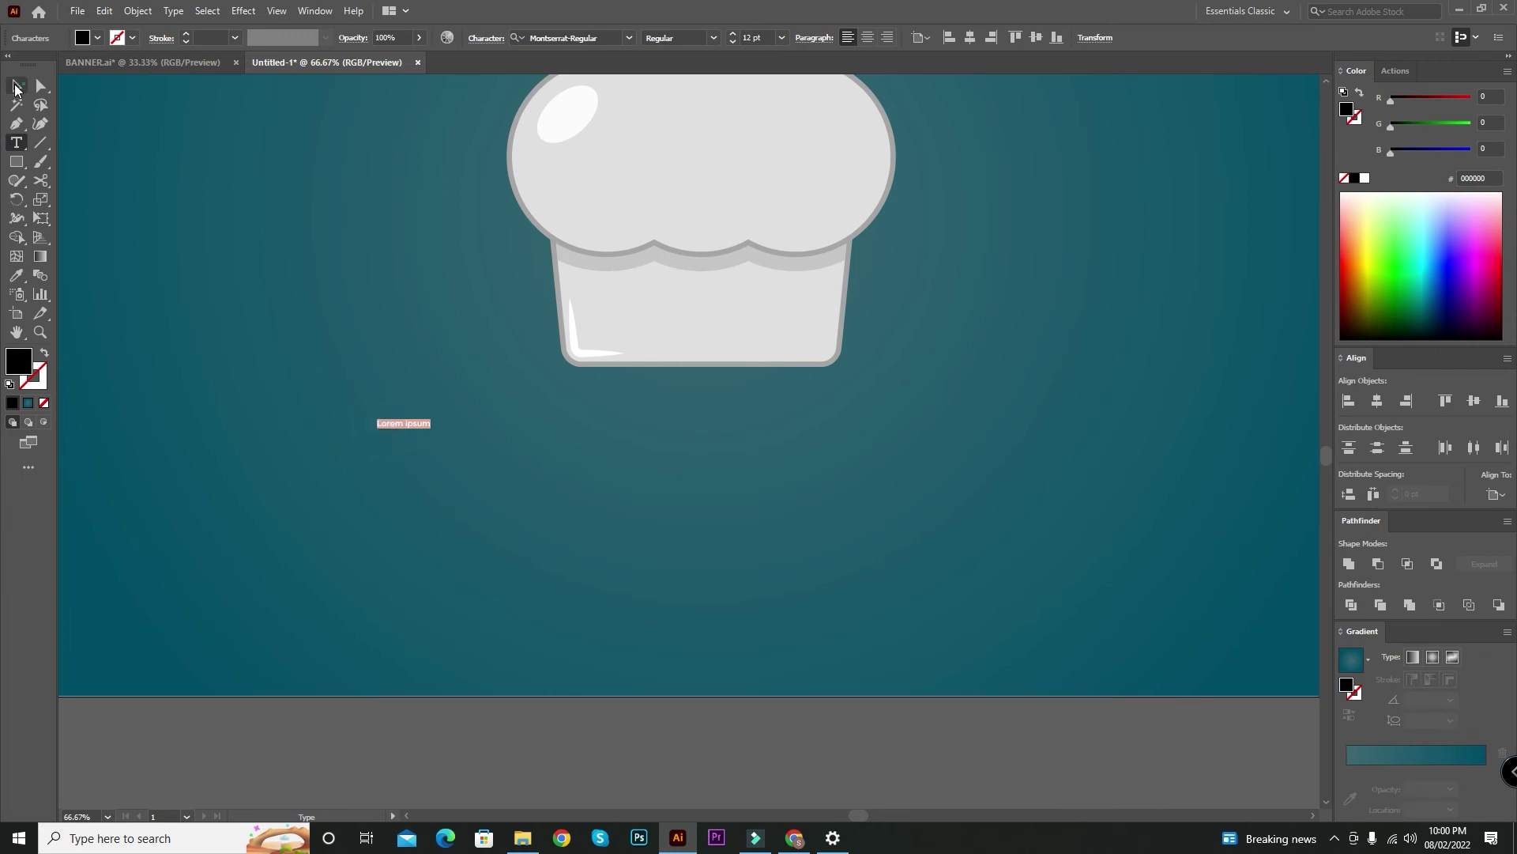
pyautogui.moveTo(435, 431); pyautogui.dragTo(850, 478)
# Step: Replace the placeholder text below the hat with "logo Name"
pyautogui.click(15, 143)
pyautogui.moveTo(379, 452); pyautogui.dragTo(841, 495)
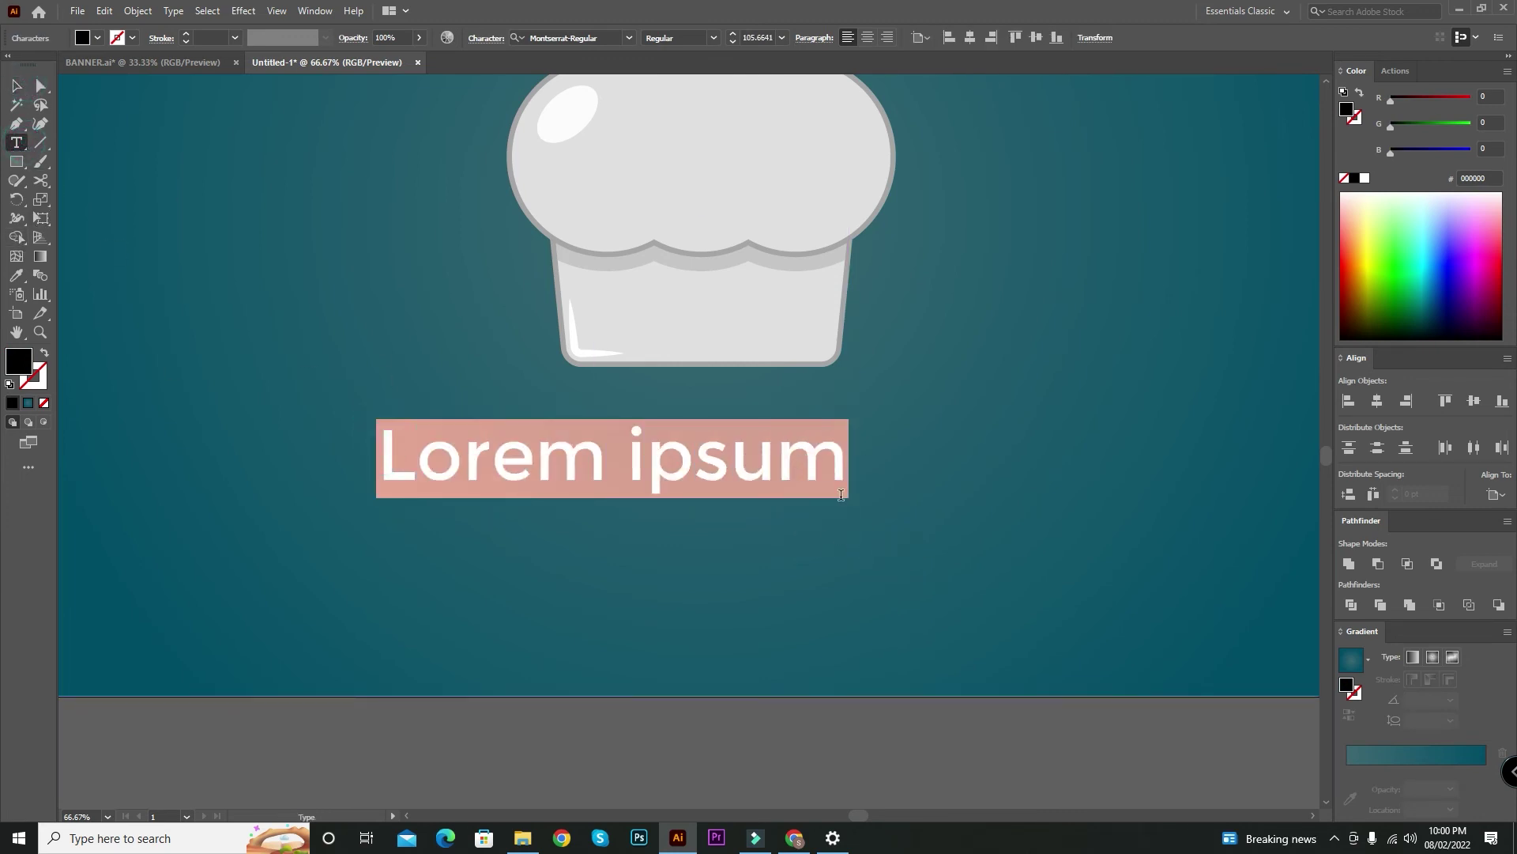
pyautogui.write('logo')
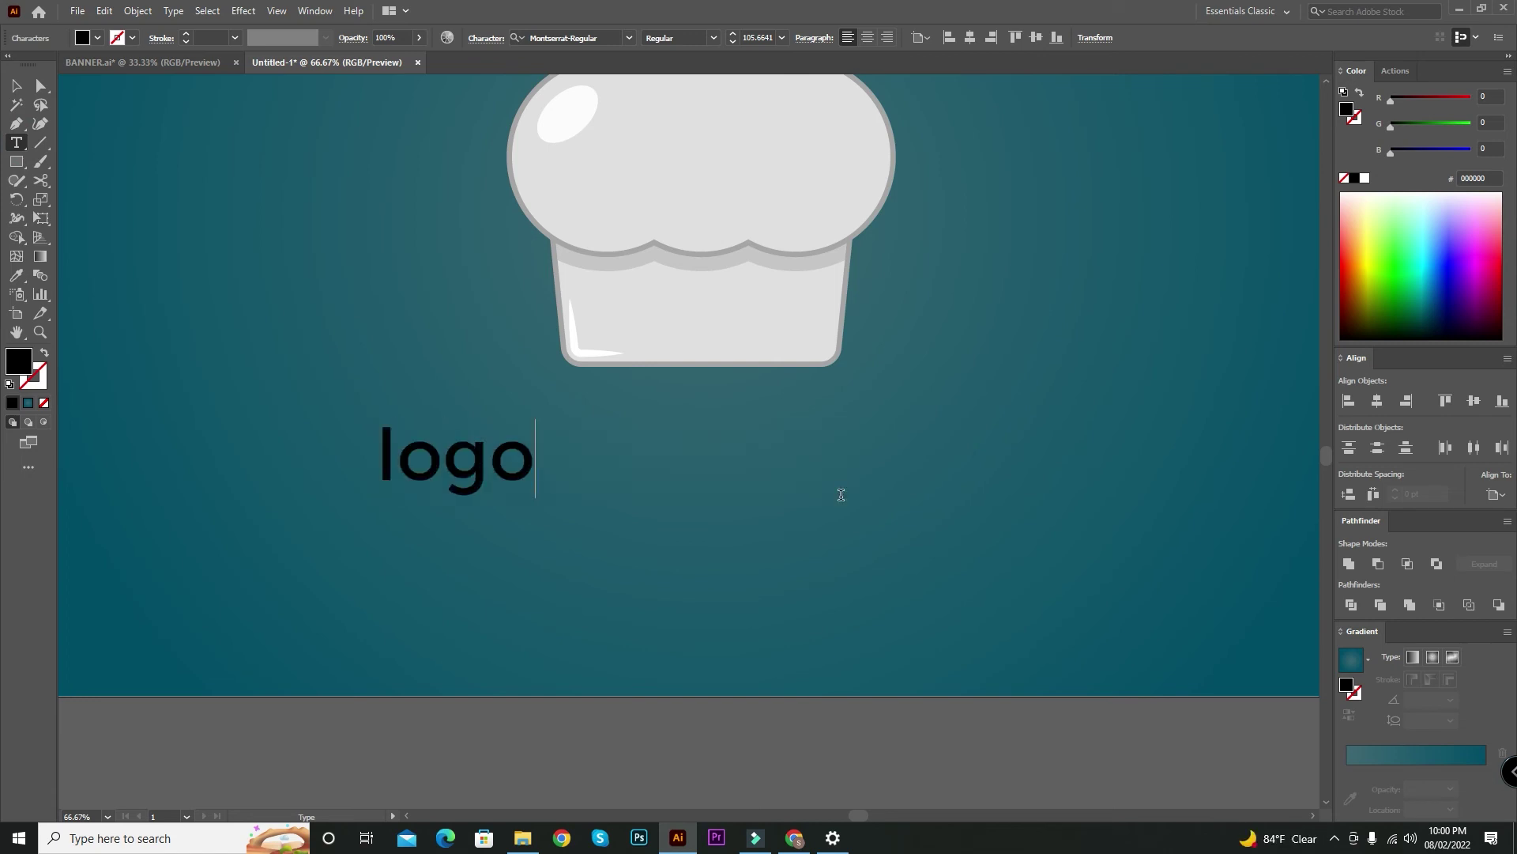
pyautogui.write(' m')
pyautogui.press('BackSpace')
pyautogui.write('NA')
pyautogui.press('BackSpace')
pyautogui.write('ame')
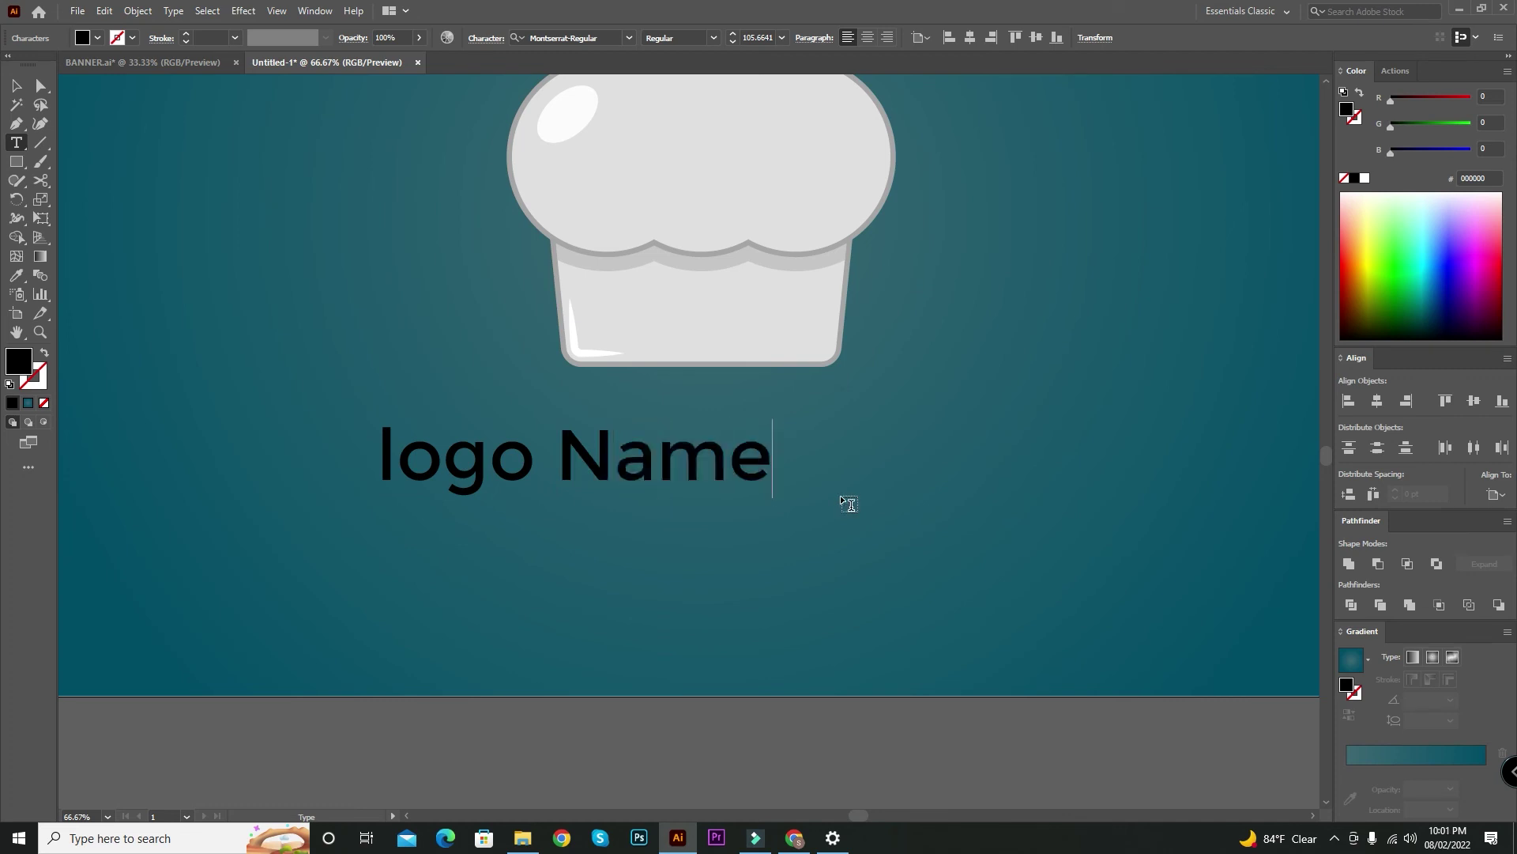
# Step: Change the case of the whole logo text to uppercase
pyautogui.tripleClick(380, 449)
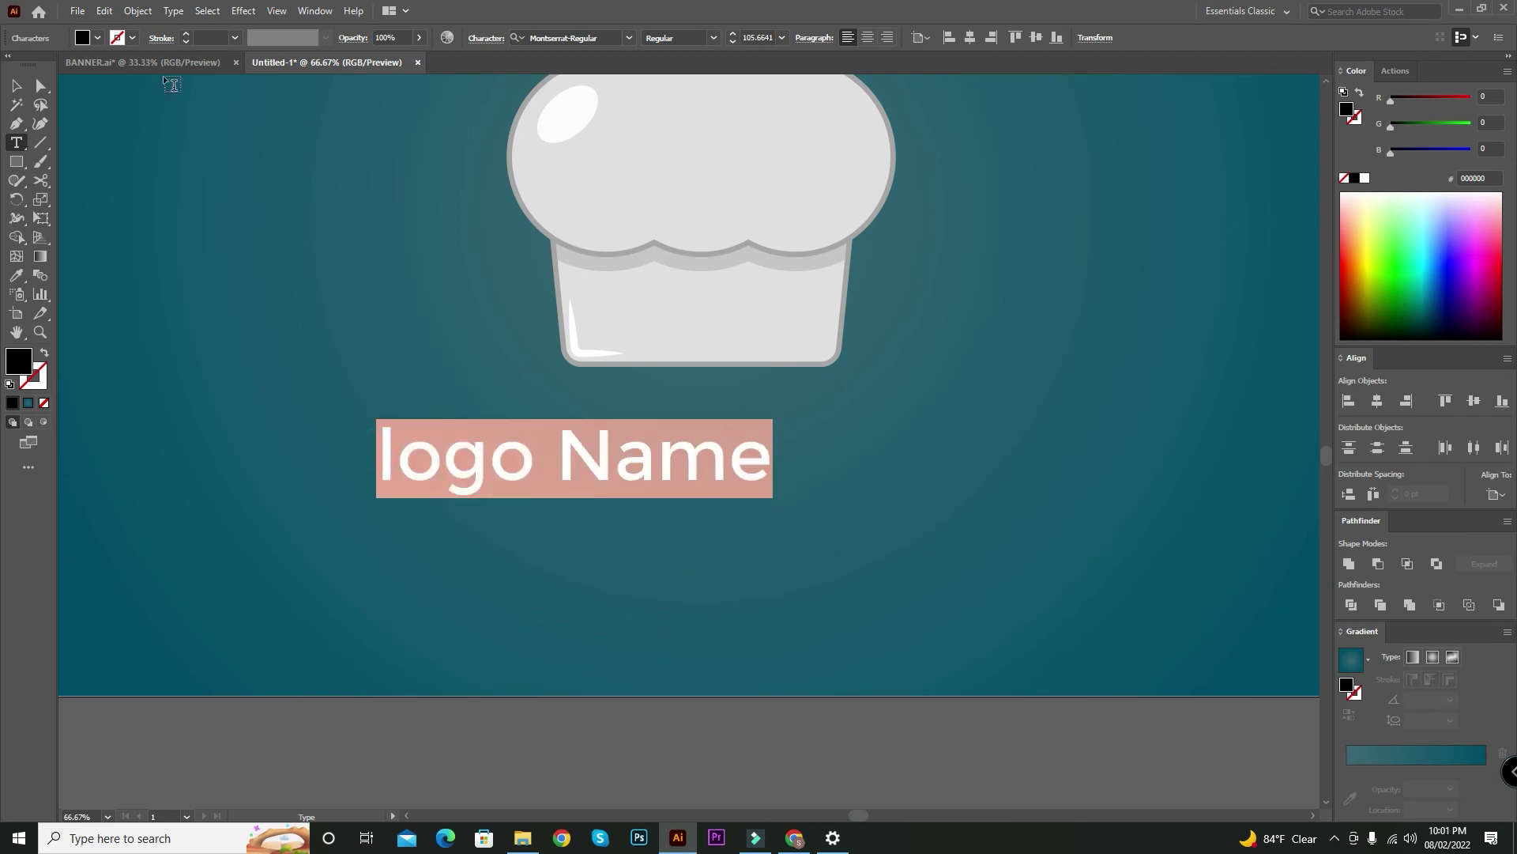
pyautogui.click(180, 11)
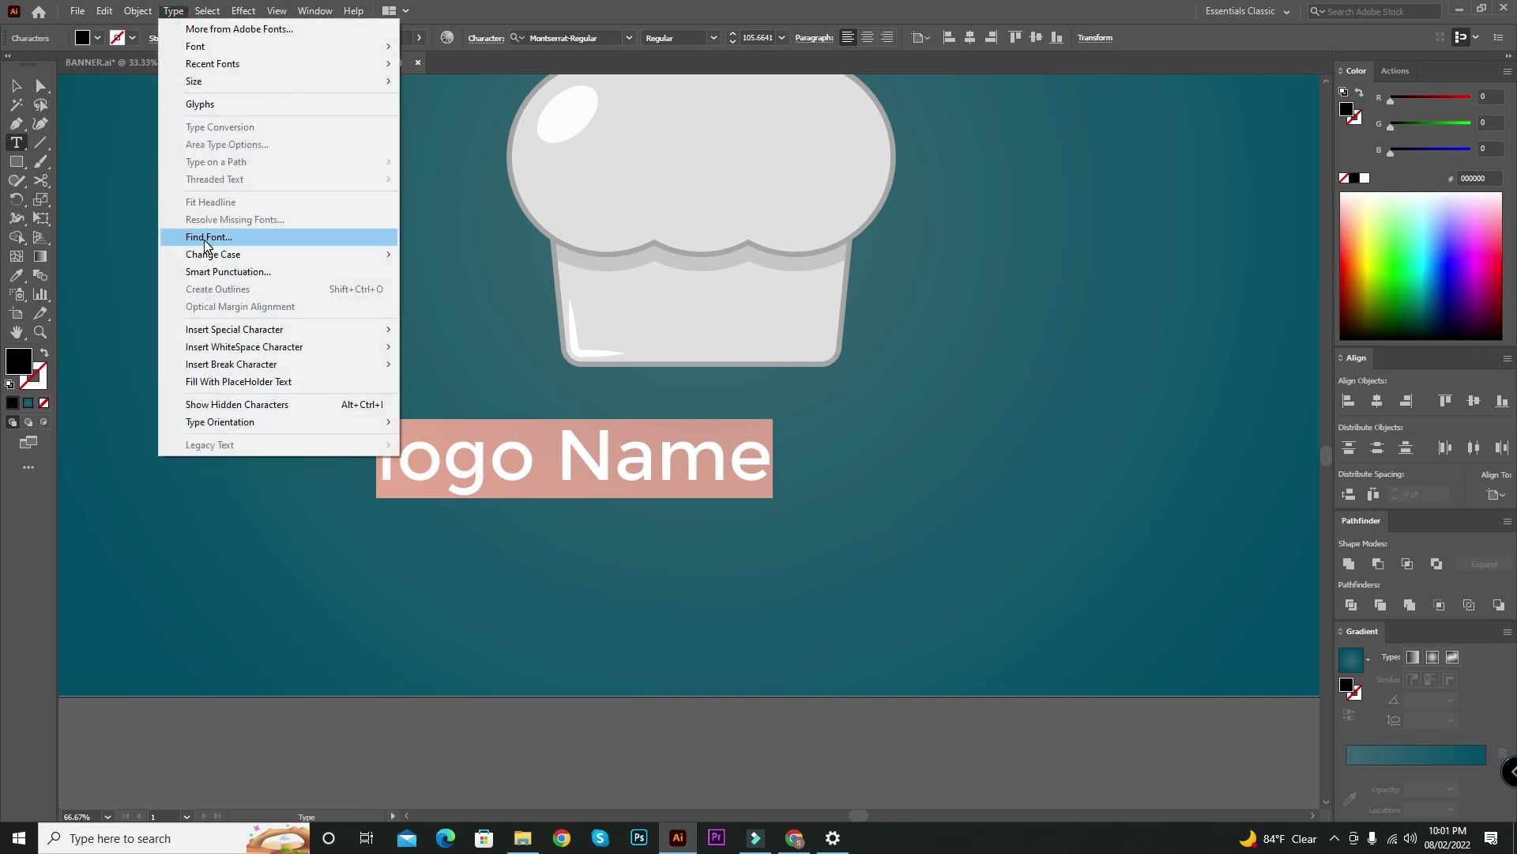
pyautogui.moveTo(372, 255)
pyautogui.click(456, 255)
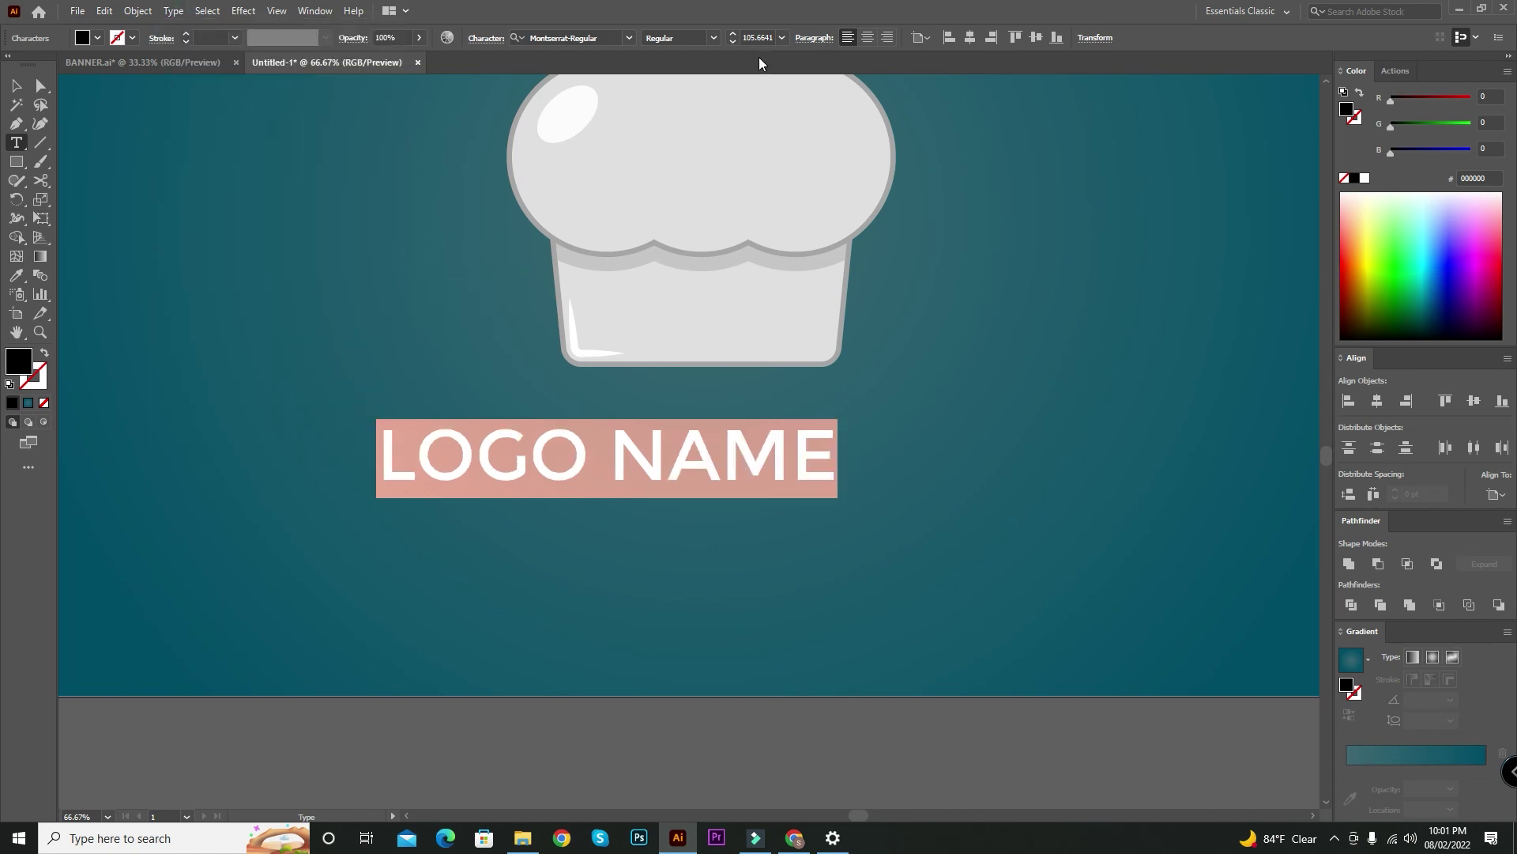
# Step: Convert the logo text to outlines and apply the white fill and 88% opacity sampled from the hat's oval highlight
pyautogui.click(16, 85)
pyautogui.rightClick(672, 437)
pyautogui.click(813, 547)
pyautogui.click(16, 275)
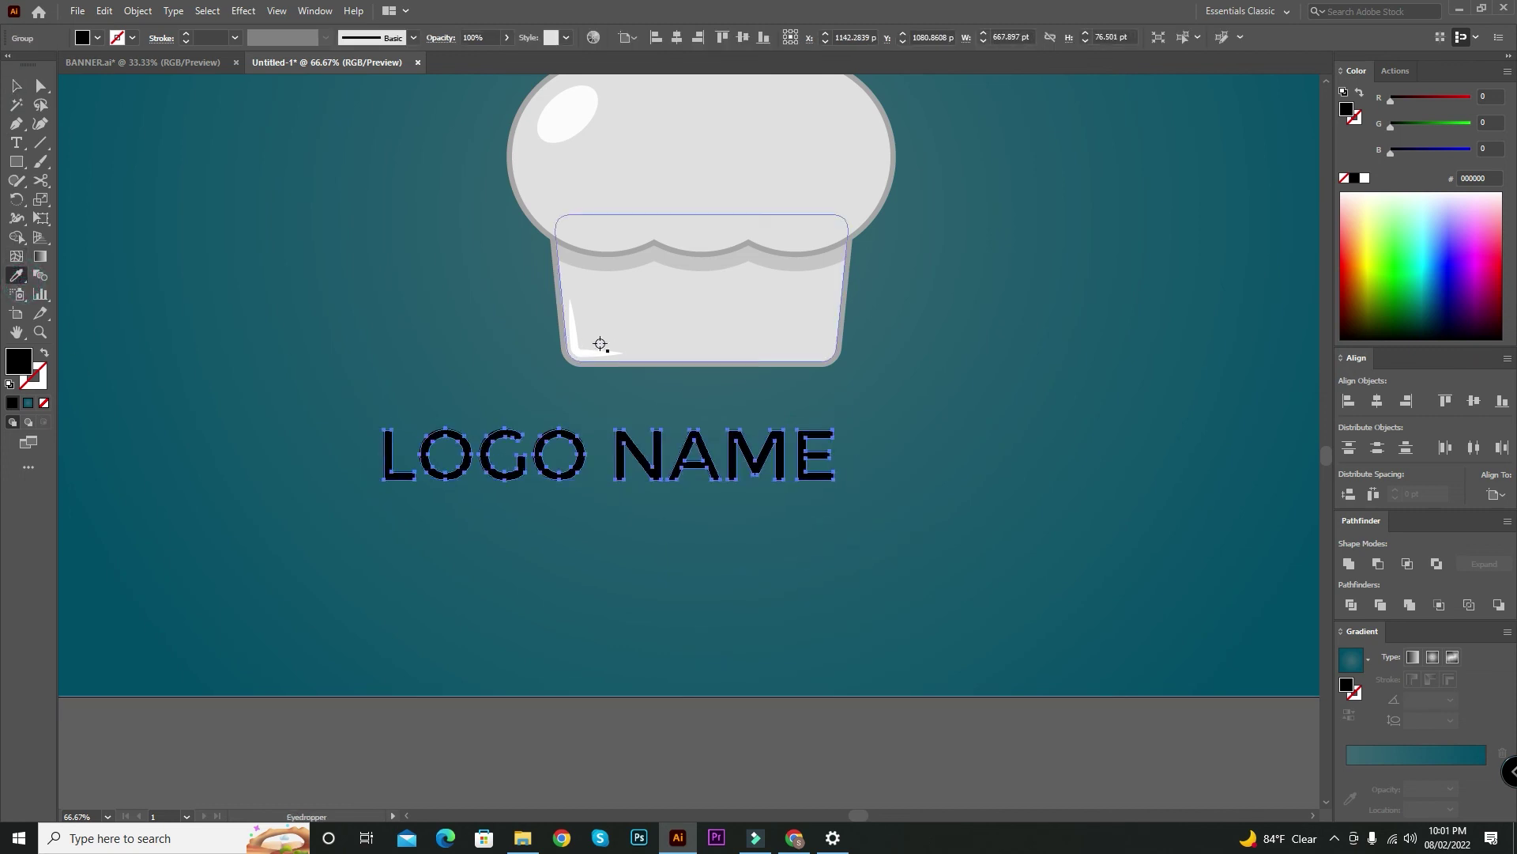
pyautogui.click(569, 133)
pyautogui.press('v')
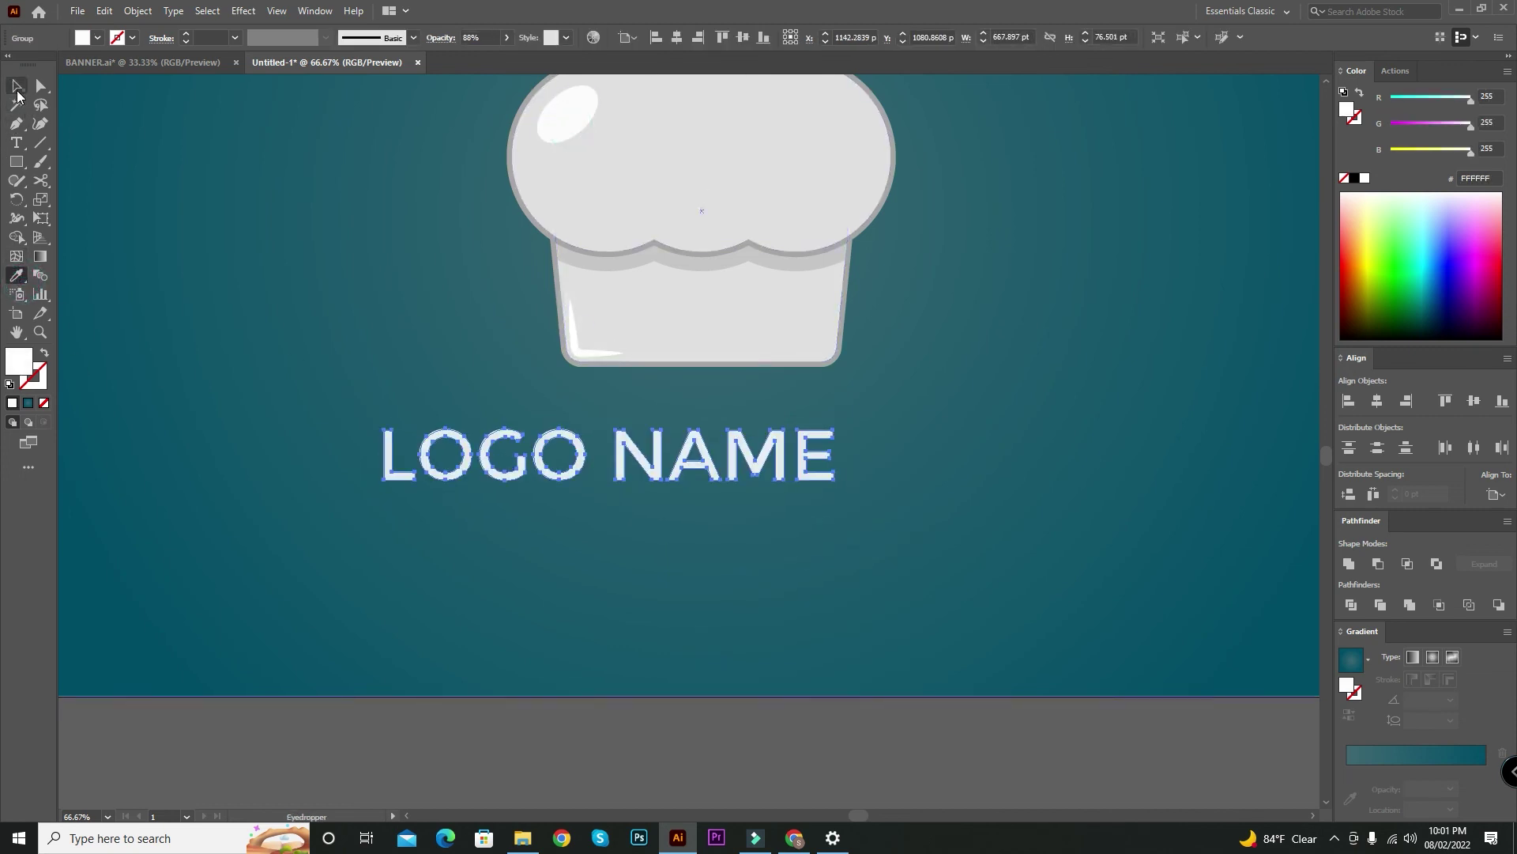
# Step: Centre the outlined logo text horizontally on the artboard and move it up slightly, closer to the base of the hat
pyautogui.click(677, 38)
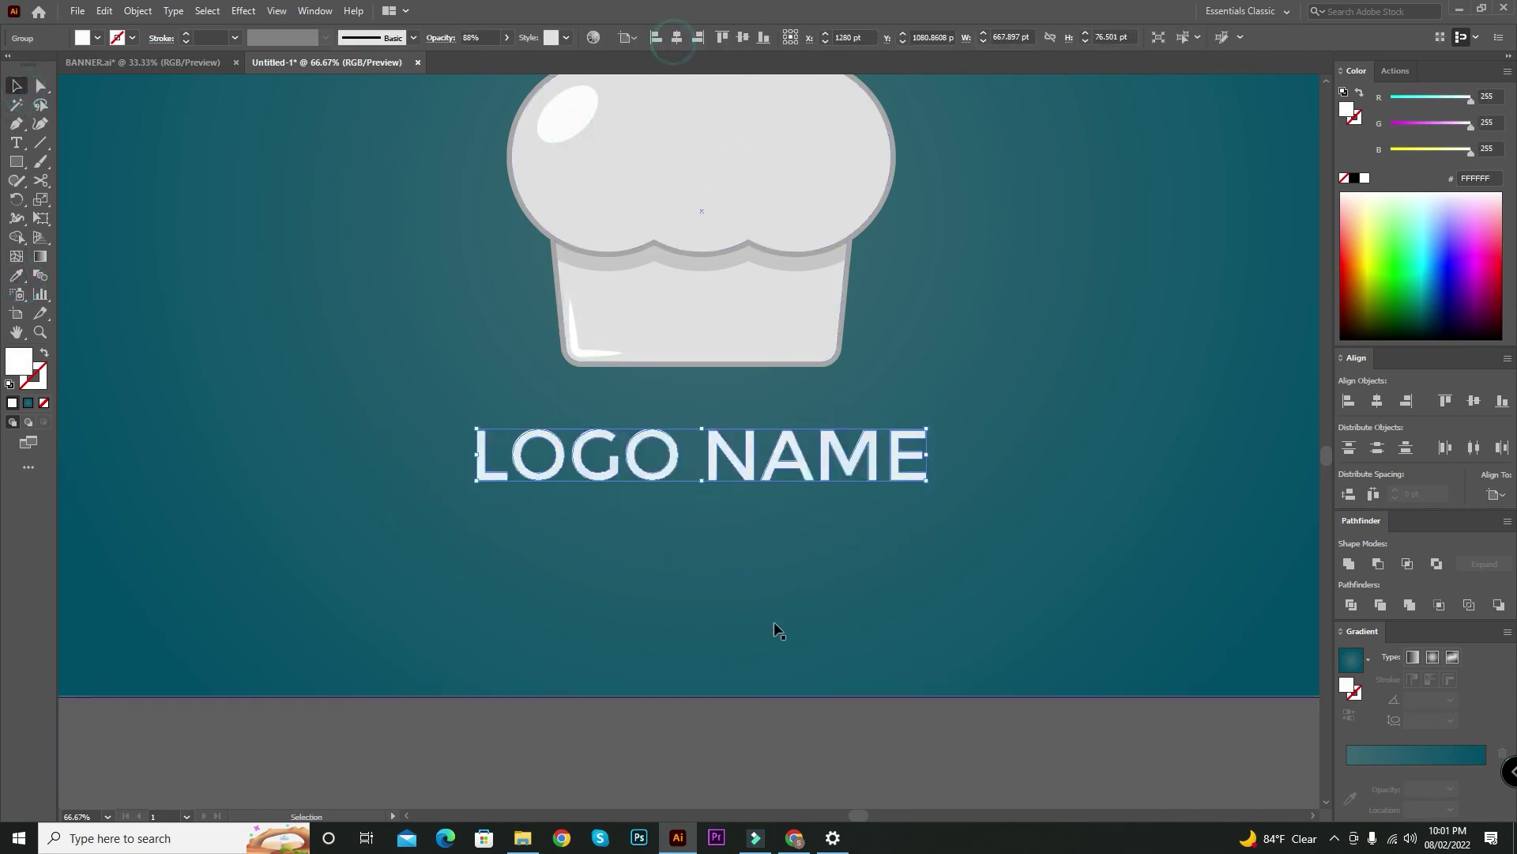
pyautogui.click(746, 777)
pyautogui.scroll(2, 746, 775)
pyautogui.moveTo(778, 500); pyautogui.dragTo(774, 465)
pyautogui.click(793, 766)
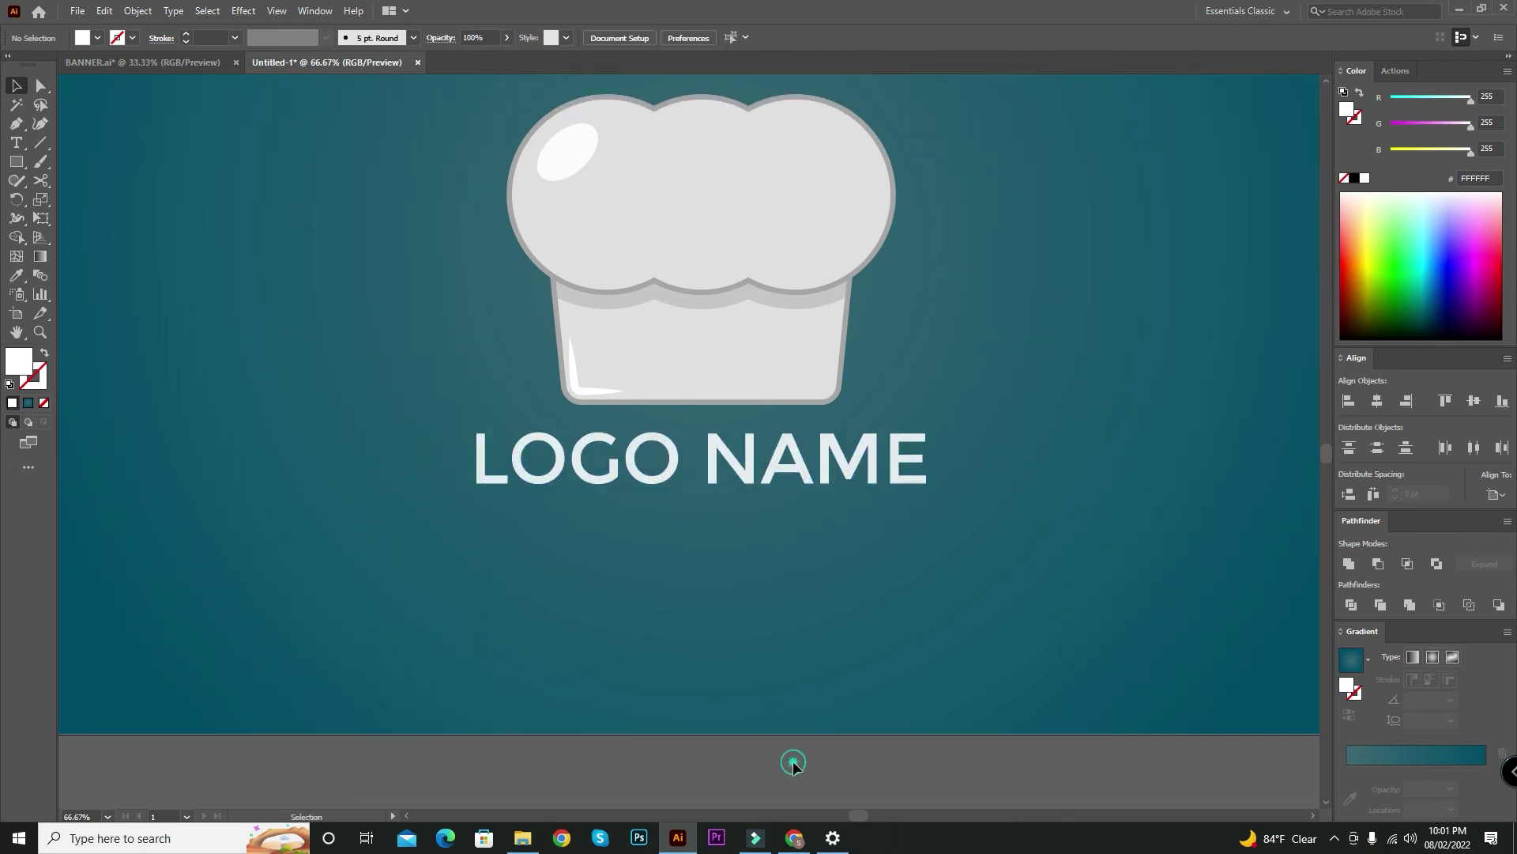
pyautogui.hotkey('ctrl', '-')
pyautogui.hotkey('ctrl', '-')
pyautogui.hotkey('ctrl', '-')
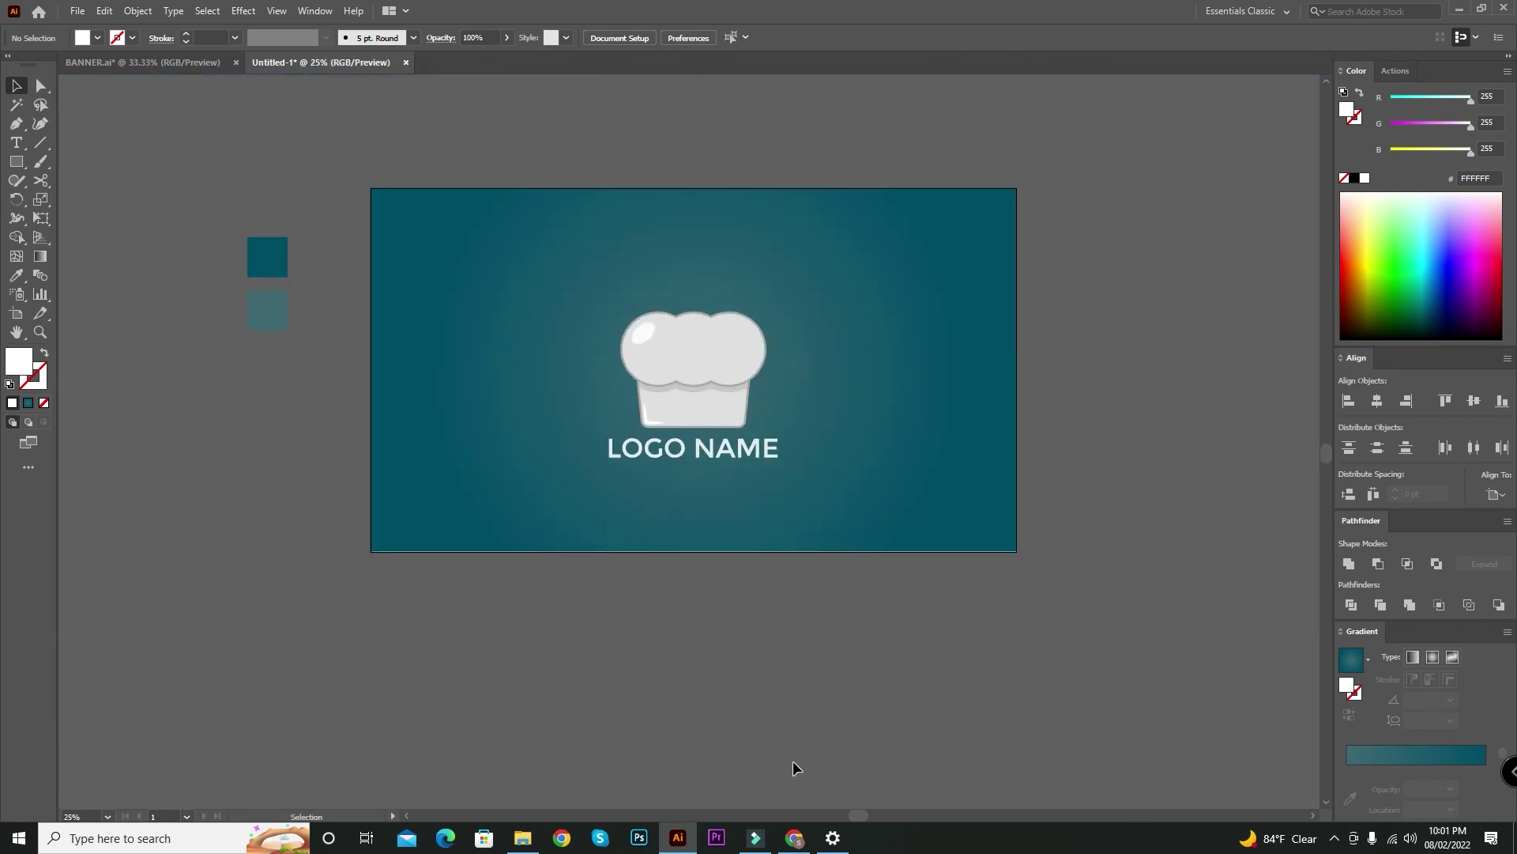